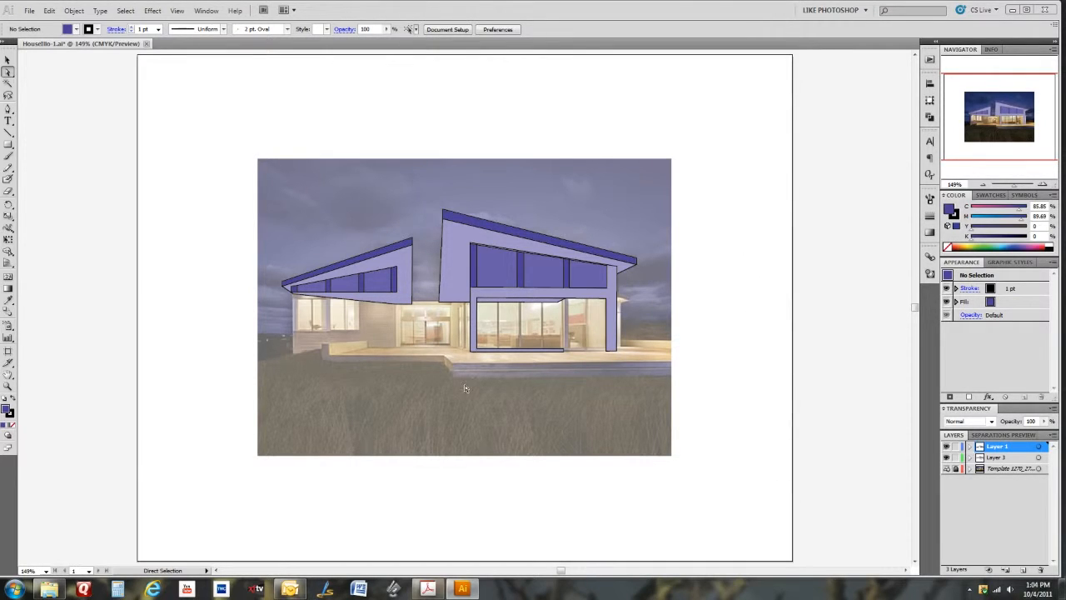
- Hide both drawing layers to view the template photo alone, and show them again
mouse_move(431, 258)
left_mouse_down()
mouse_move(413, 258)
mouse_move(422, 260)
left_mouse_up()
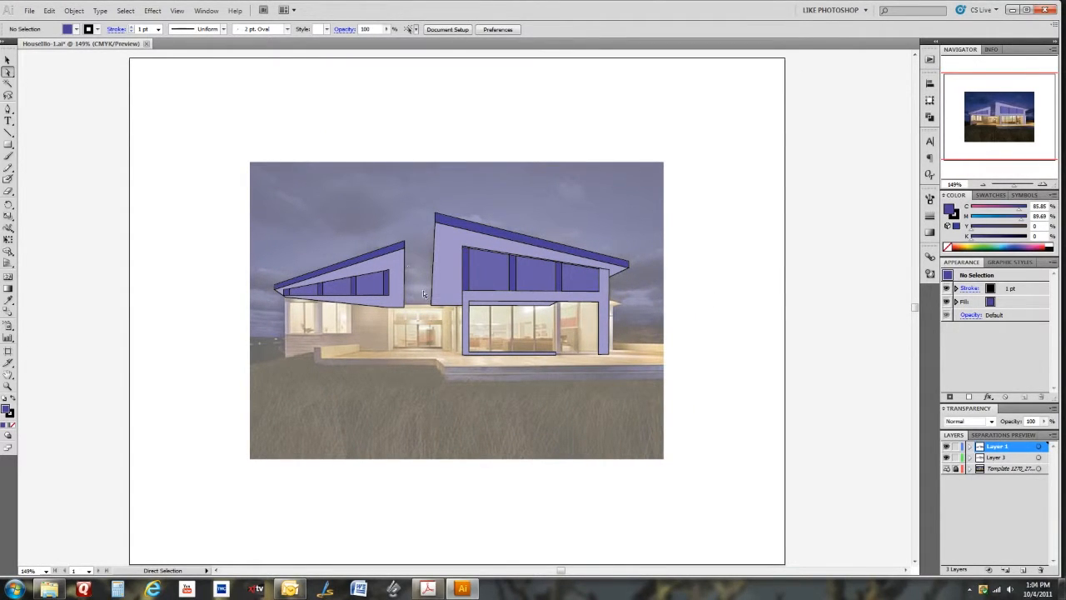
left_click(946, 457)
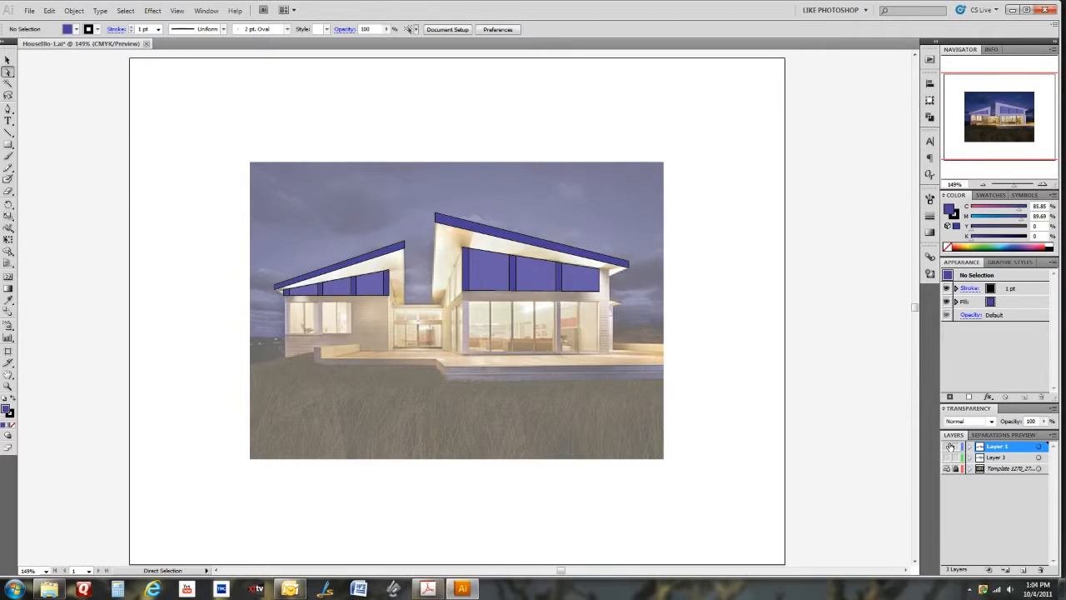
left_click(946, 447)
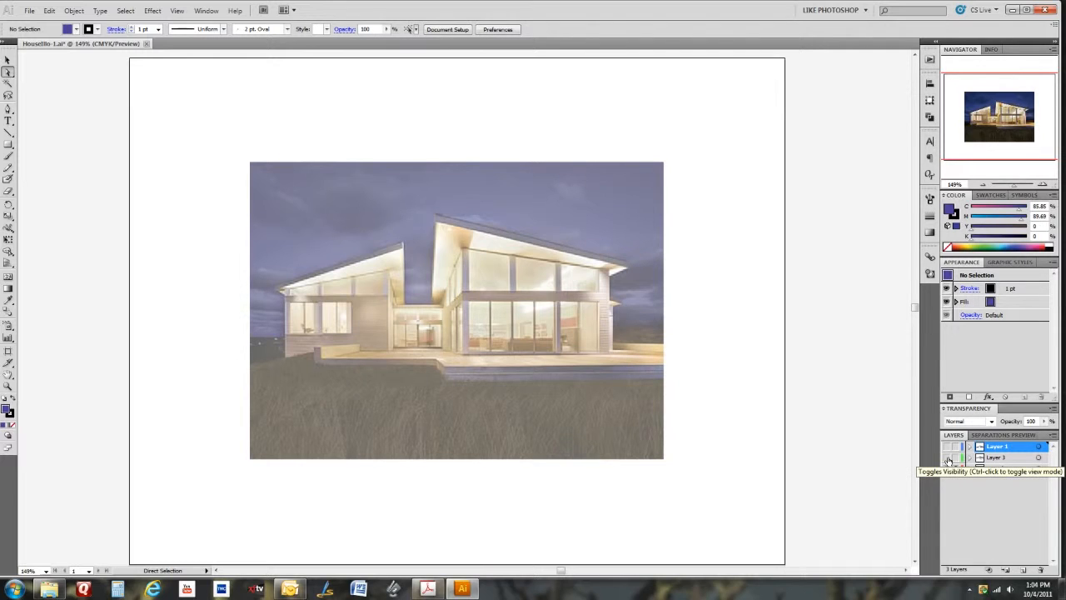
left_click(948, 458)
left_click(948, 446)
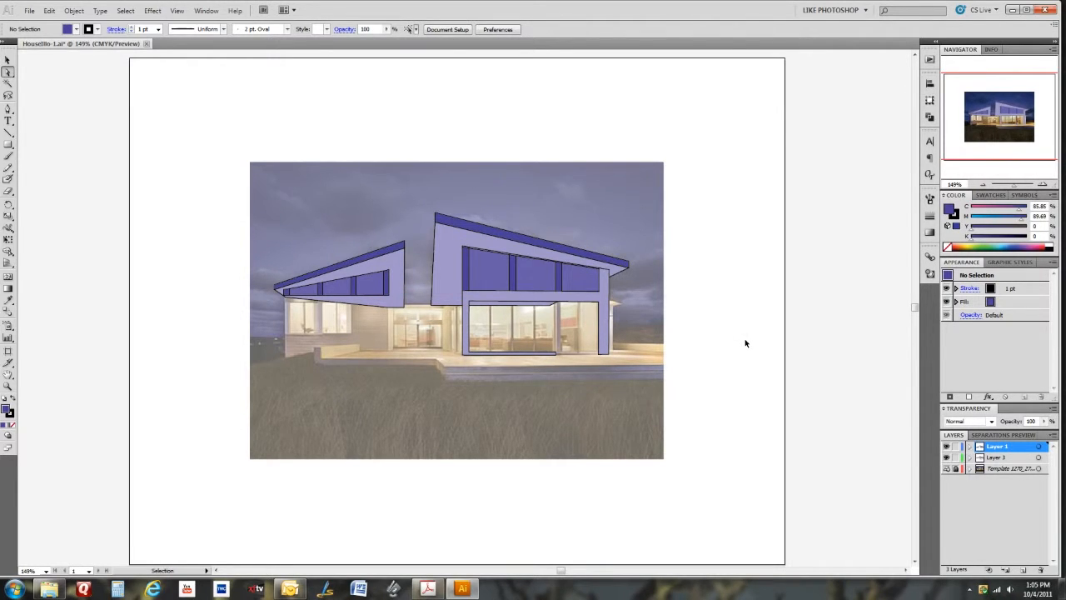
- Remove the stroke from all paths of the house illustration and deselect them
key("ctrl+equal")
key("ctrl+equal")
key("a")
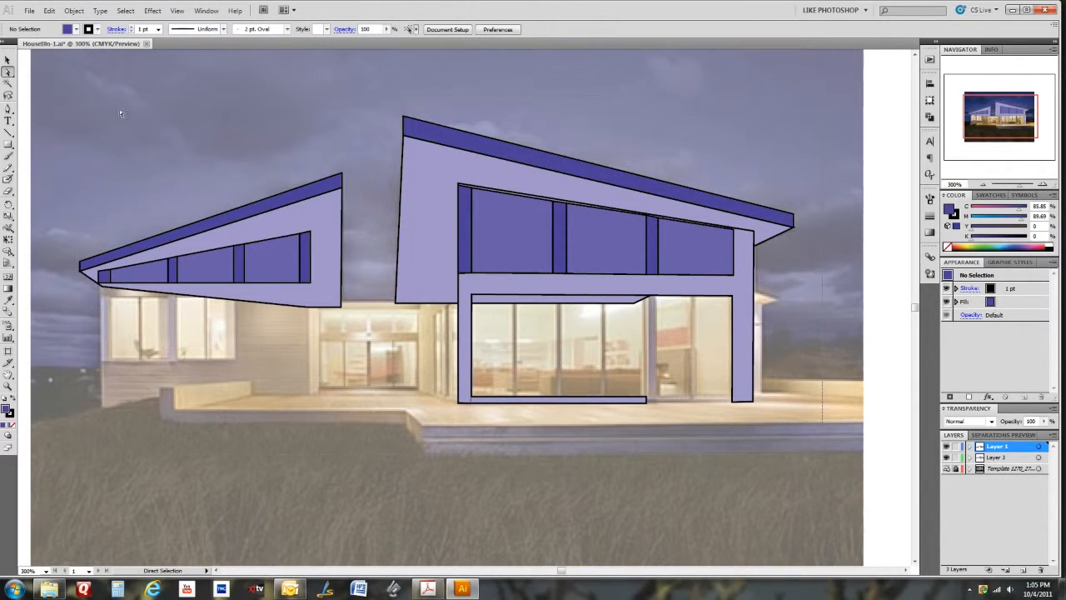
key("ctrl+a")
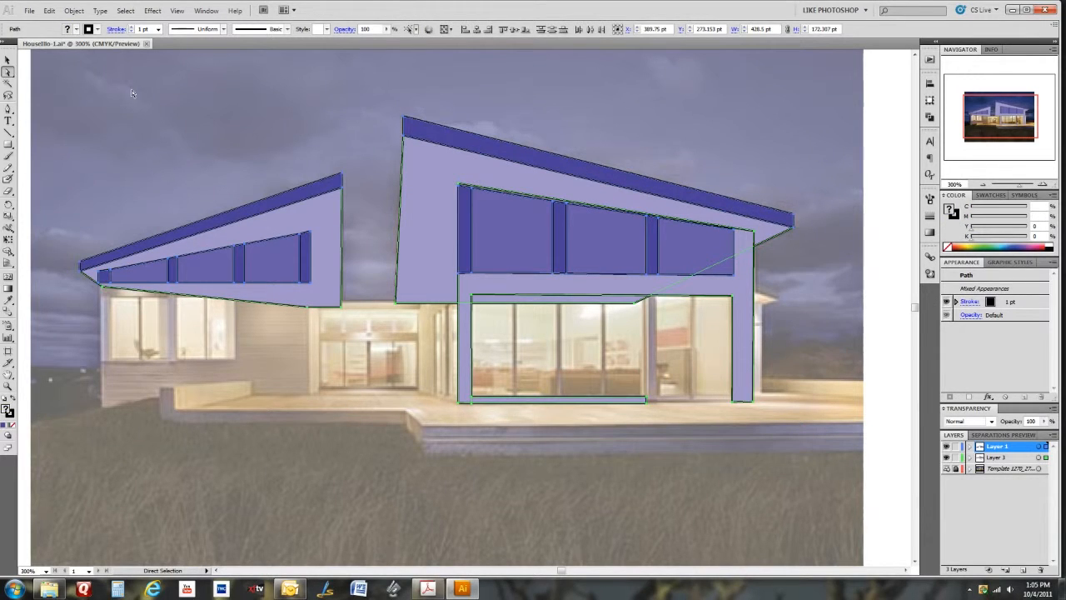
left_click(10, 416)
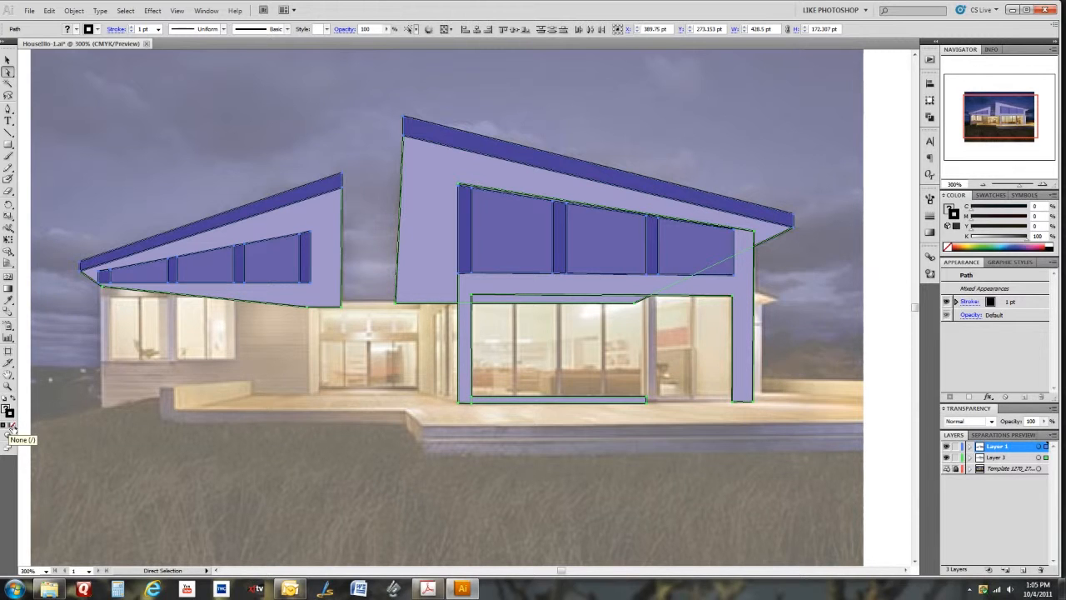
left_click(10, 429)
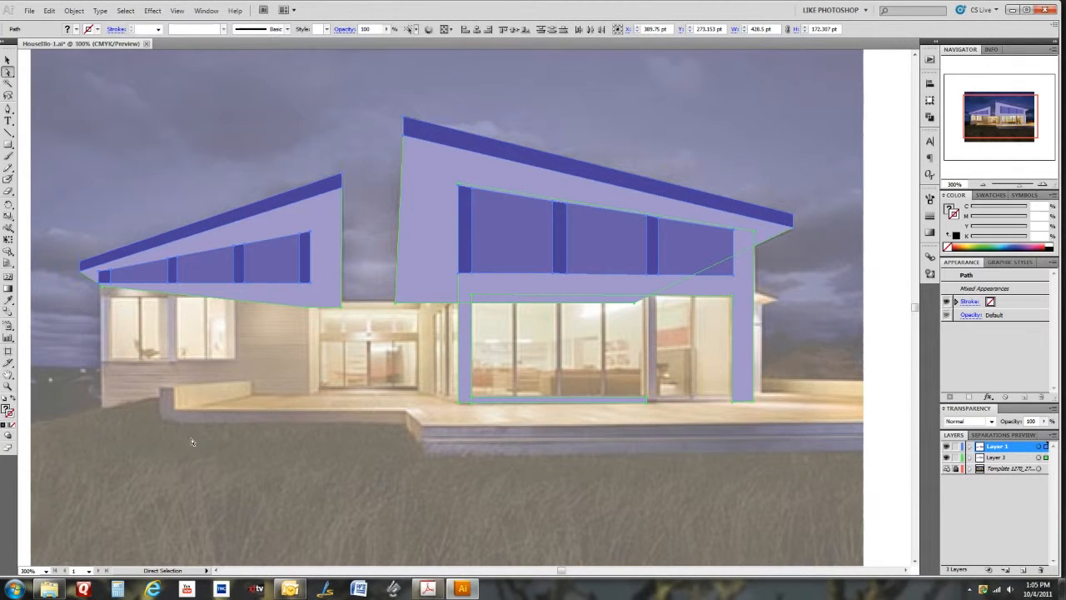
left_click(346, 468)
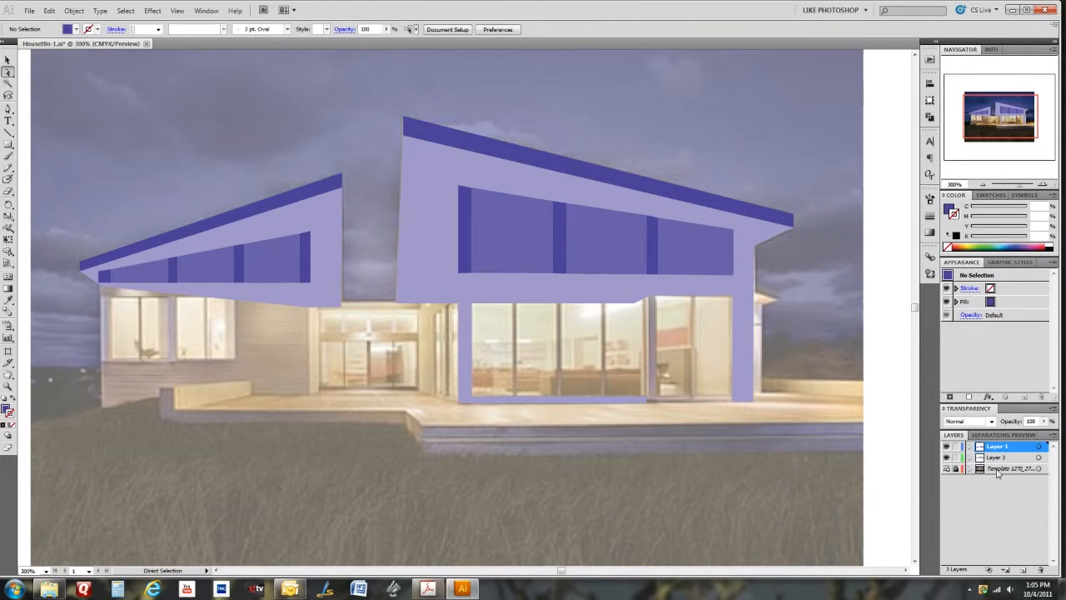
- Turn off image dimming for the template layer in its layer options
left_click(971, 471)
double_click(1009, 471)
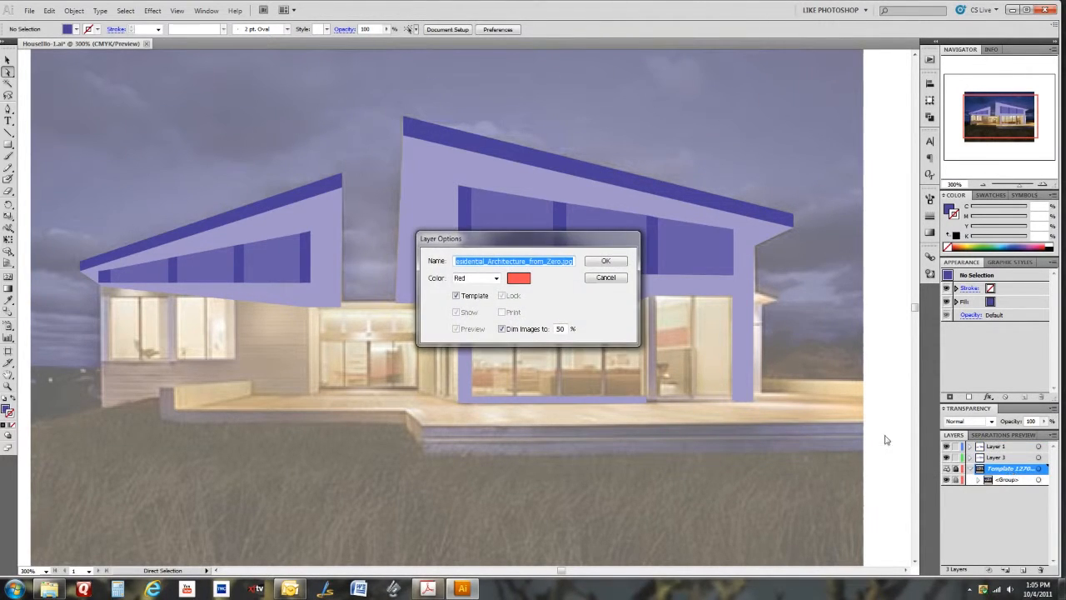
left_click(563, 329)
left_click(526, 333)
left_click(605, 261)
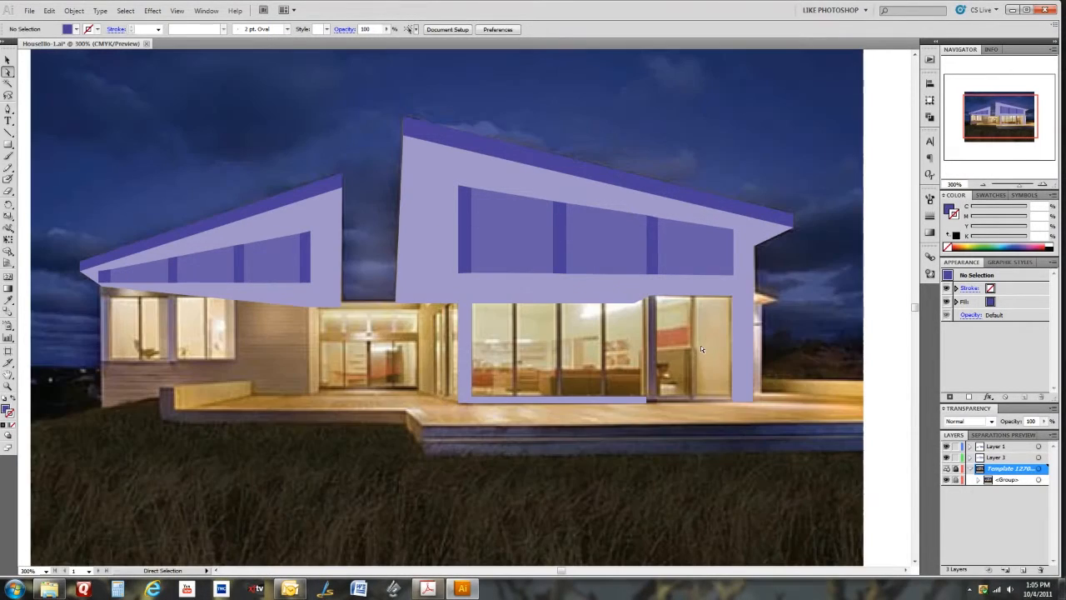
- Dim the template layer's image to 50% again
key("space")
left_click_drag(195, 174, 300, 214)
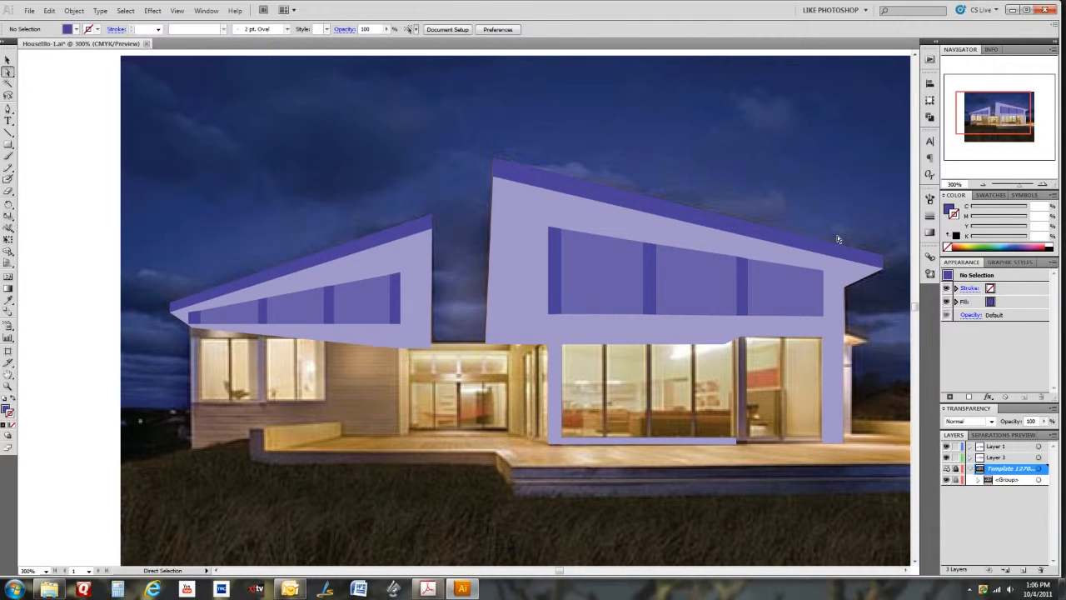
double_click(1015, 472)
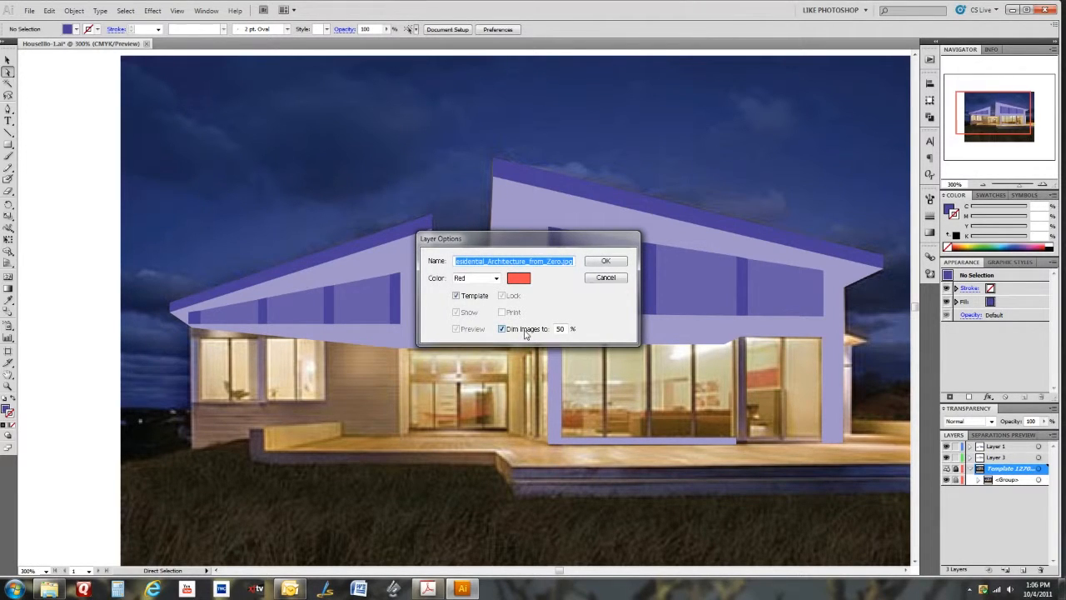
left_click(616, 262)
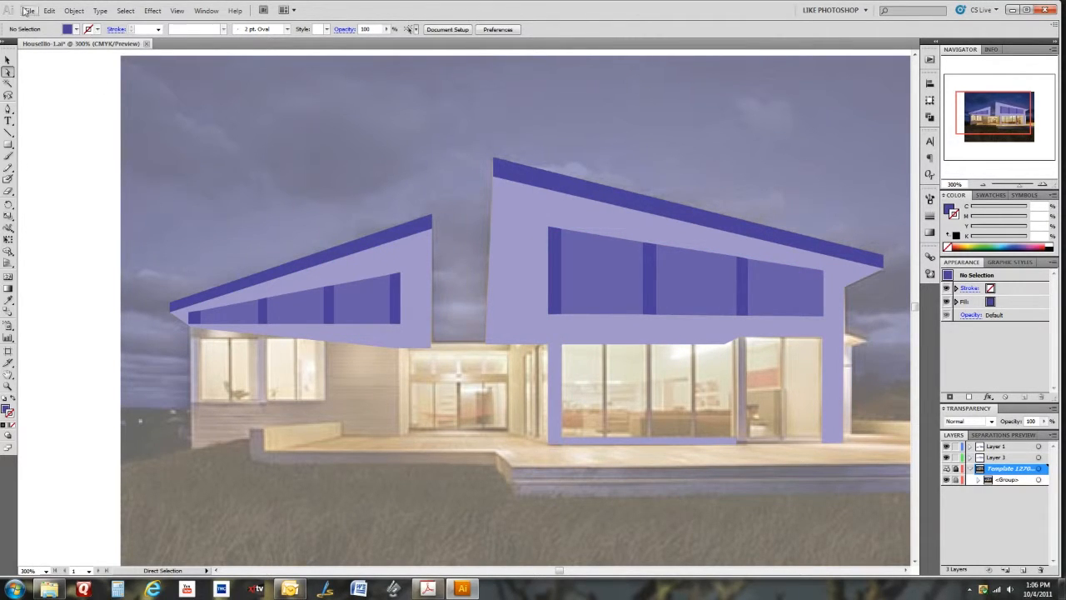
- Create a Letter-size landscape document named Minimalist_house from the Print profile
left_click(29, 12)
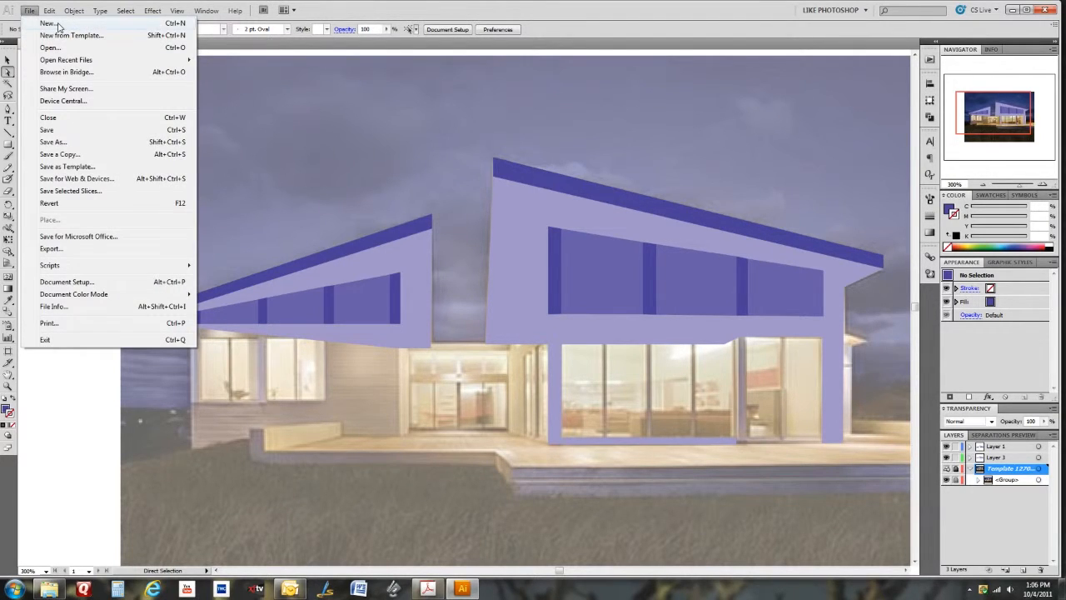
left_click(57, 23)
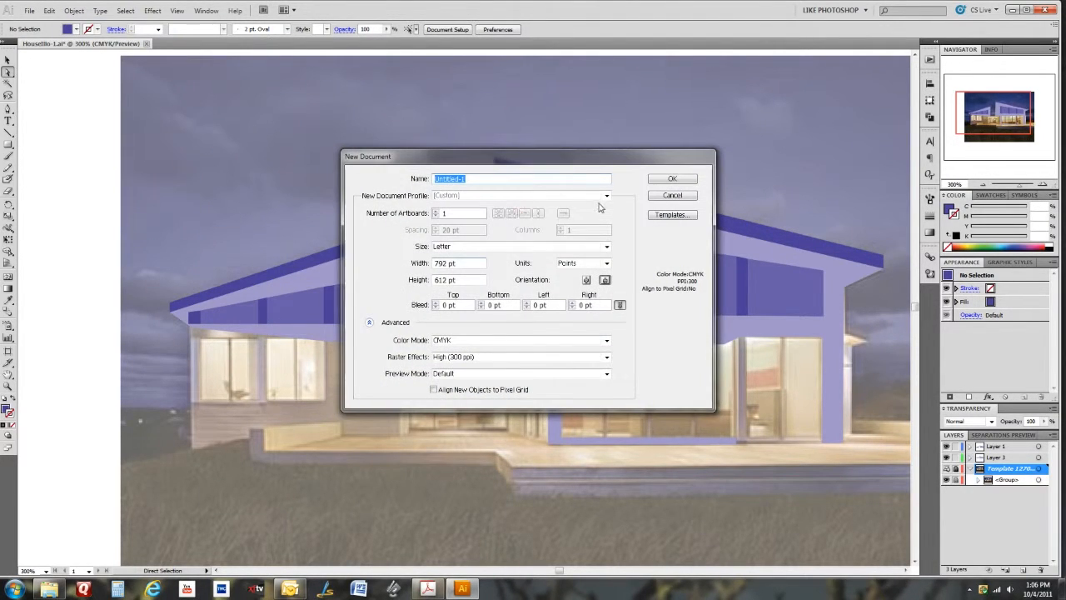
left_click(607, 195)
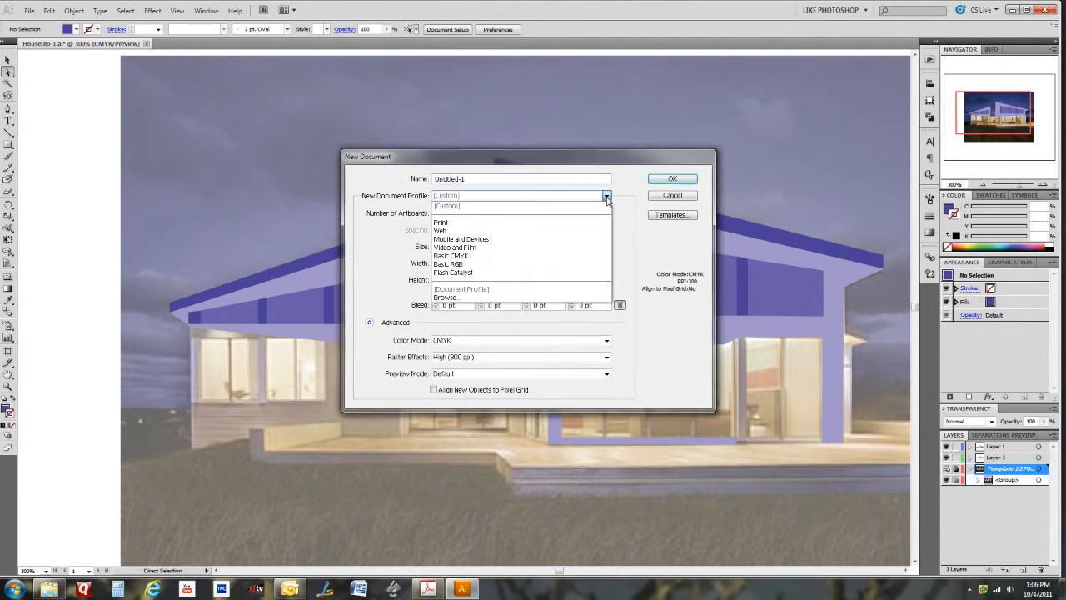
left_click(491, 224)
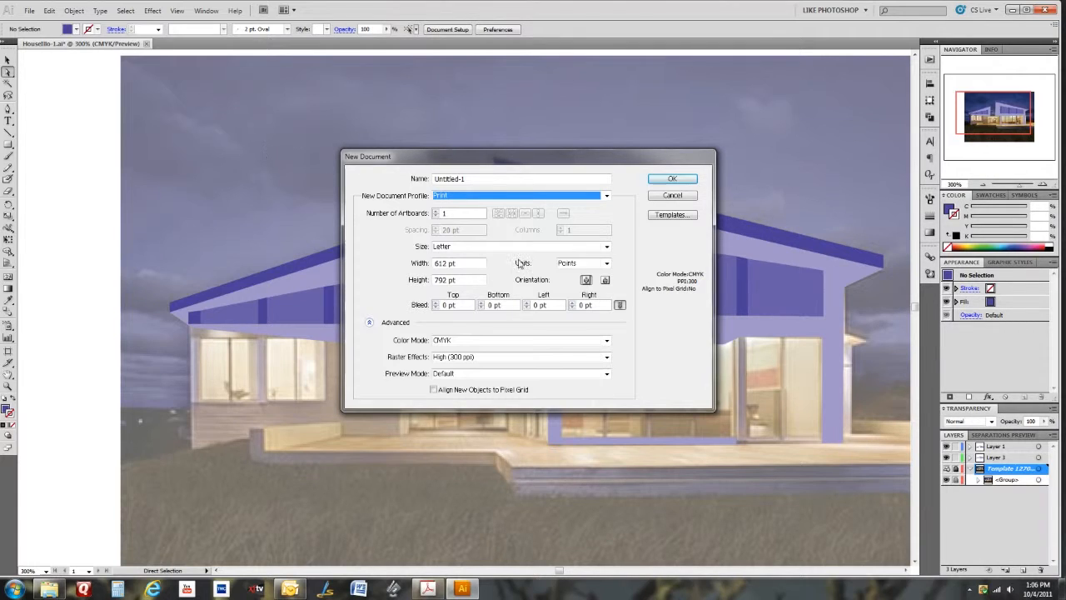
left_click(605, 280)
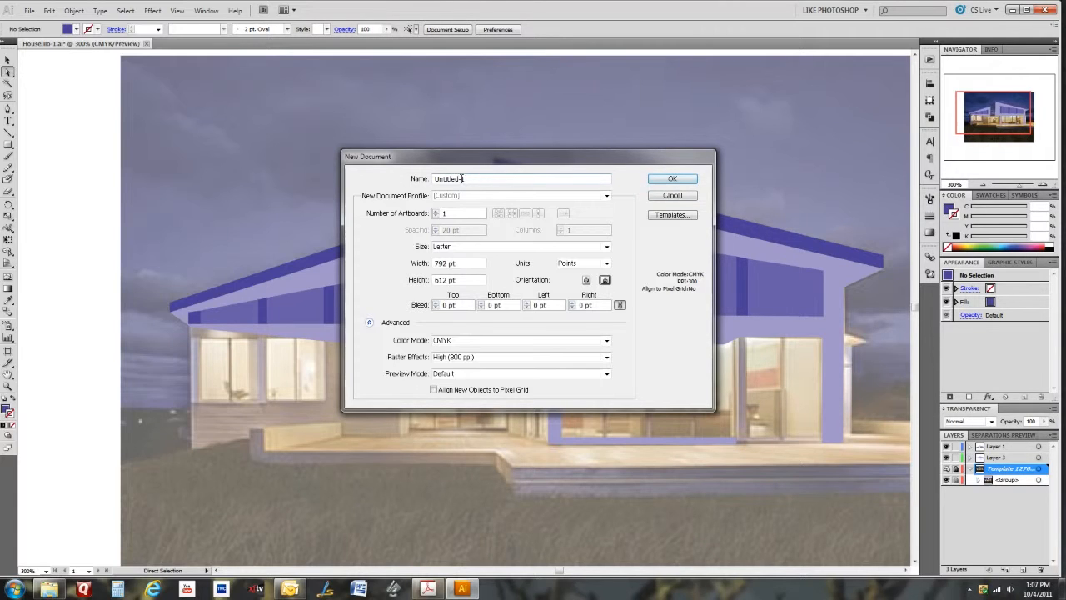
double_click(469, 178)
type("Minimalist_house")
left_click(673, 179)
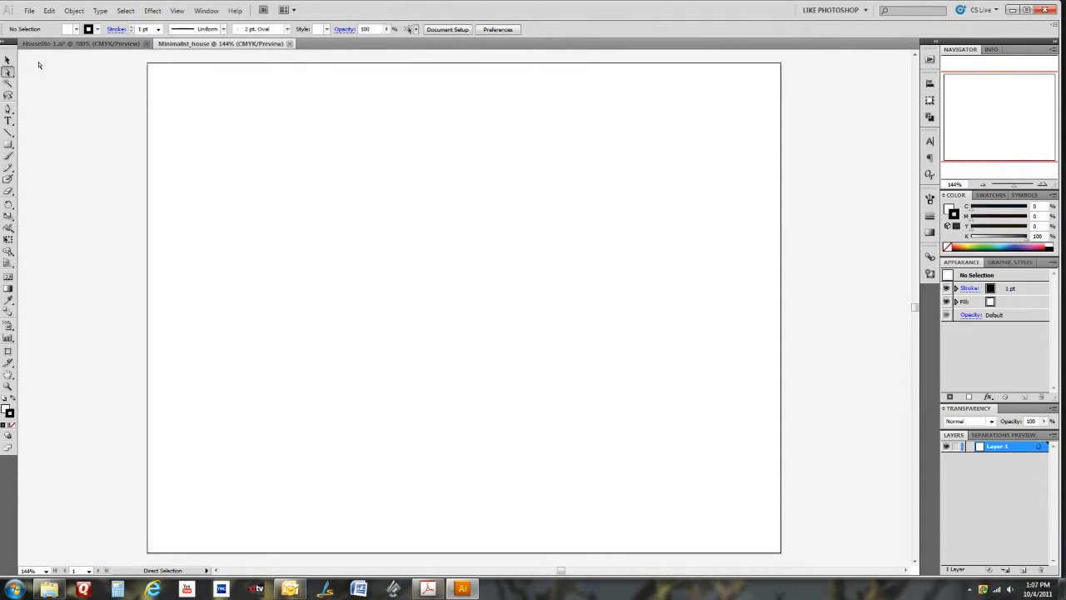
- Place the 1270_278_Modern_Residential_Architecture JPG as a linked template layer, keeping its images dimmed to 50%
left_click(30, 11)
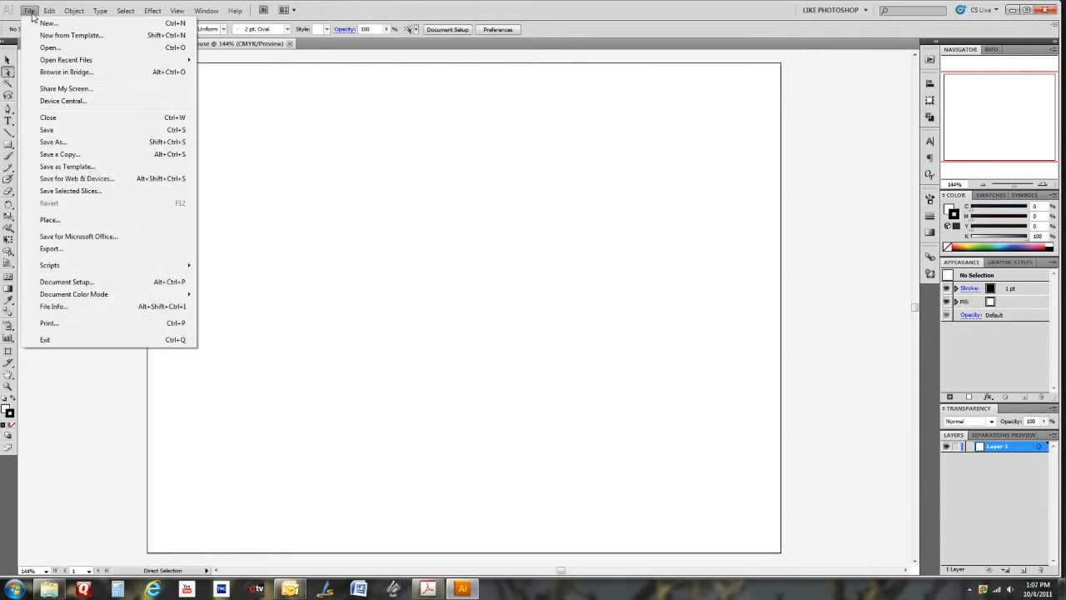
left_click(84, 222)
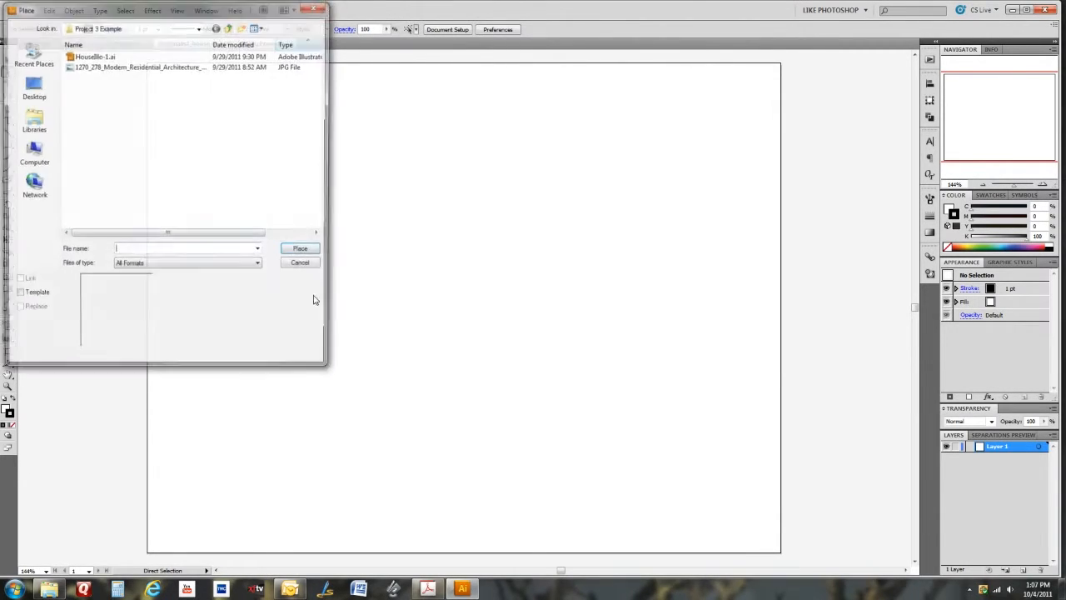
left_click_drag(186, 18, 291, 38)
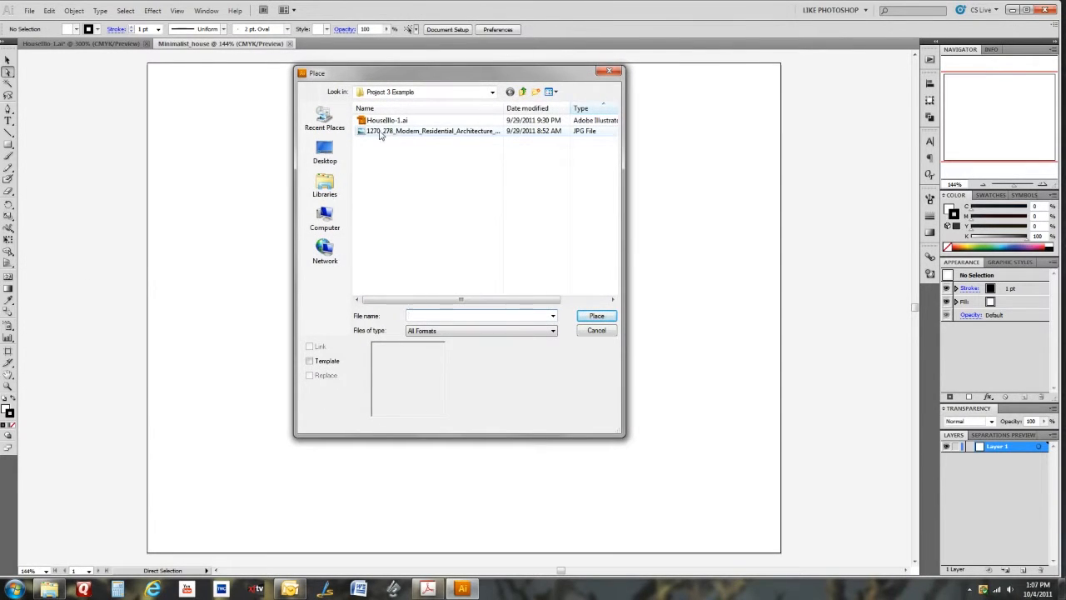
left_click(469, 133)
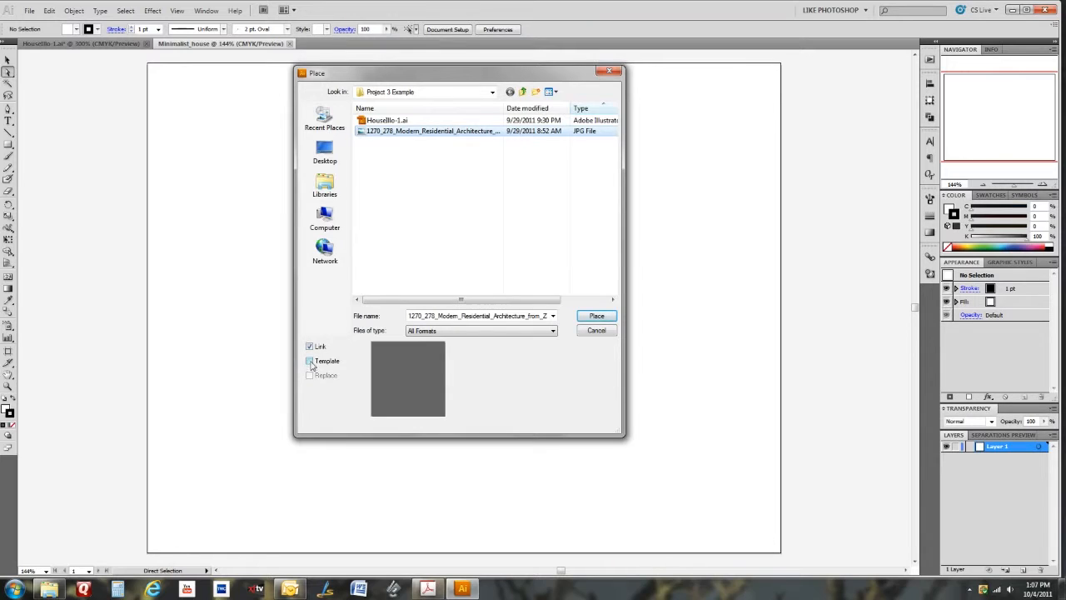
left_click(310, 361)
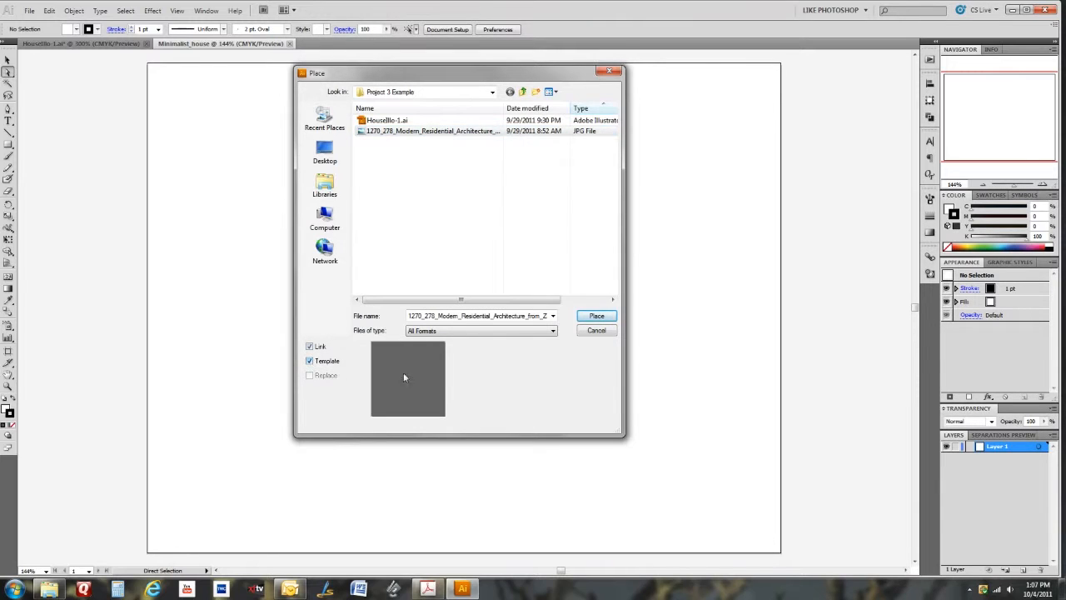
left_click(596, 316)
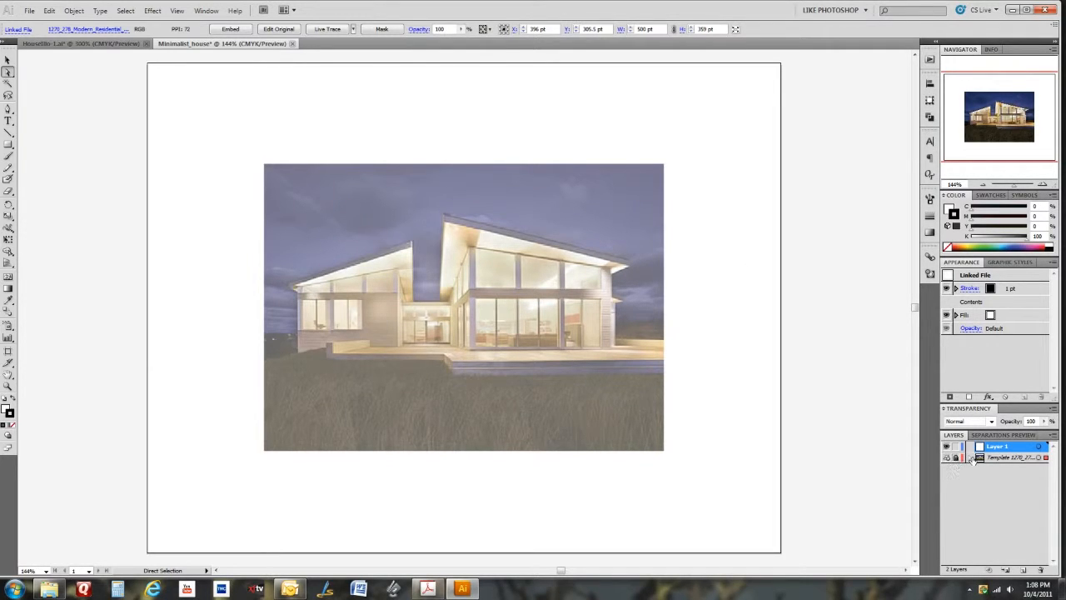
double_click(1005, 464)
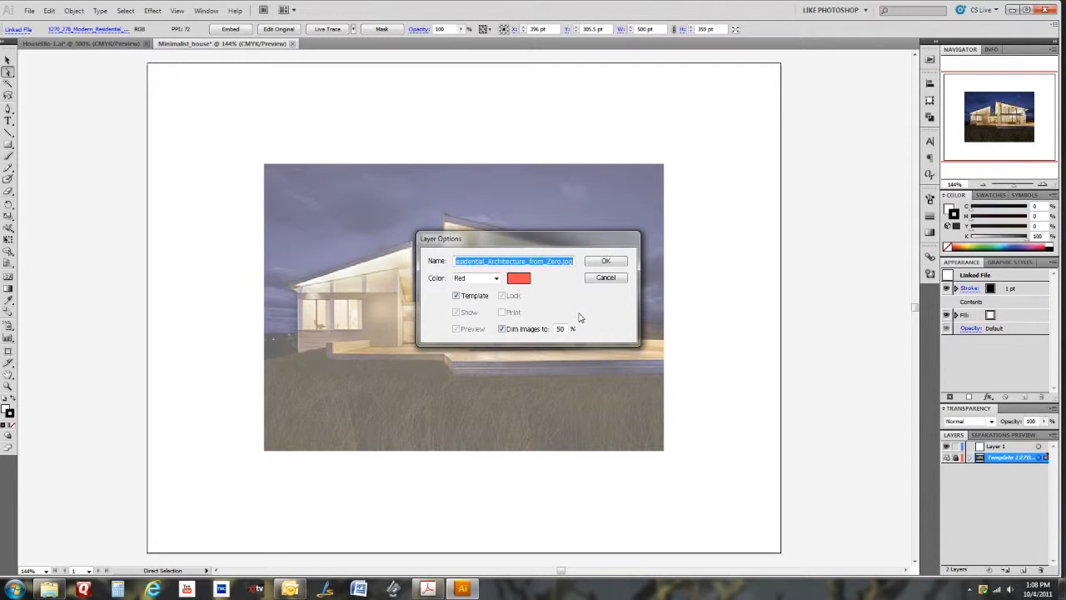
left_click(619, 260)
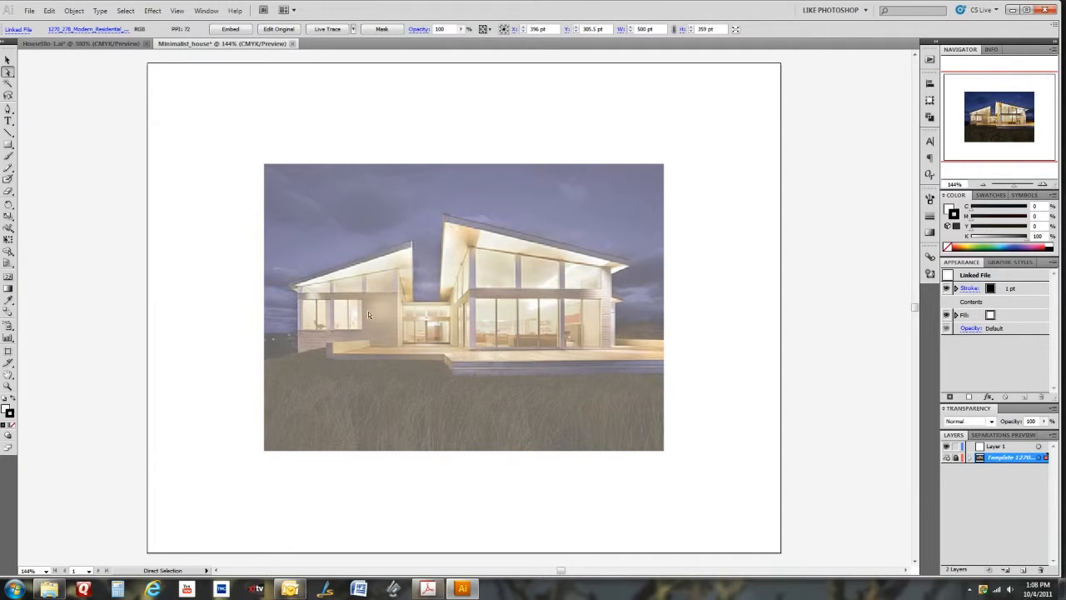
- Sample the sky between the two roofs with the Eyedropper as the fill colour, with no stroke, and activate the Pen tool
left_click(8, 300)
left_click(434, 275)
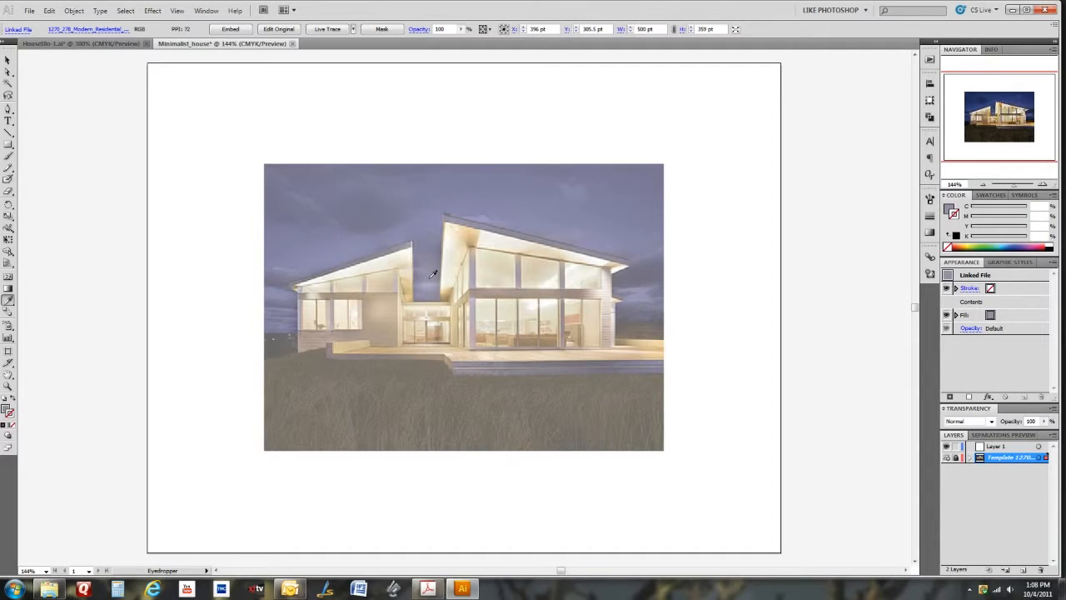
left_click(426, 286)
left_click(9, 110)
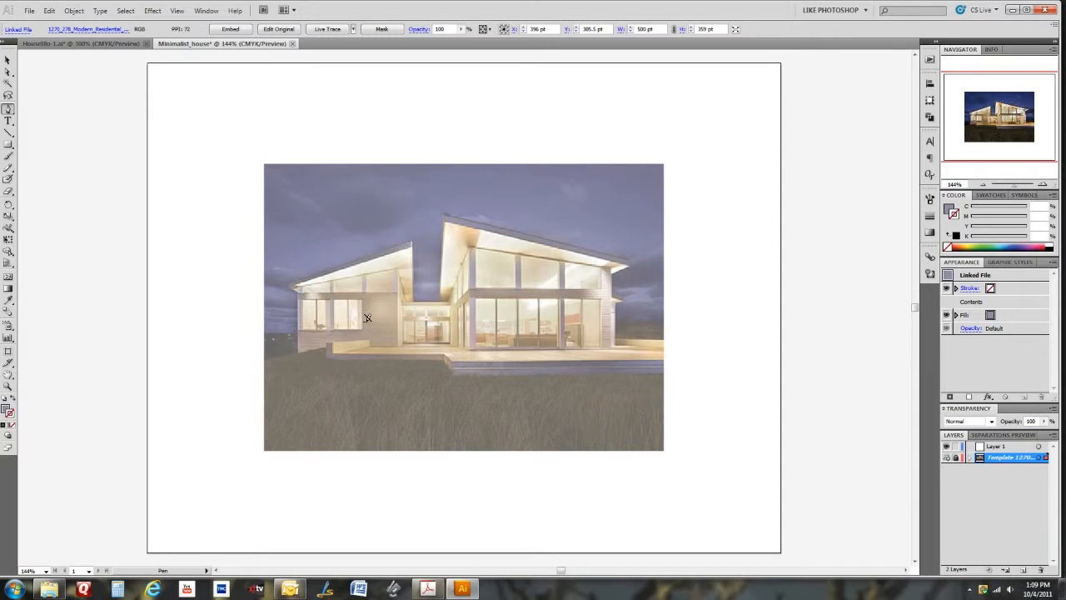
left_click(7, 409)
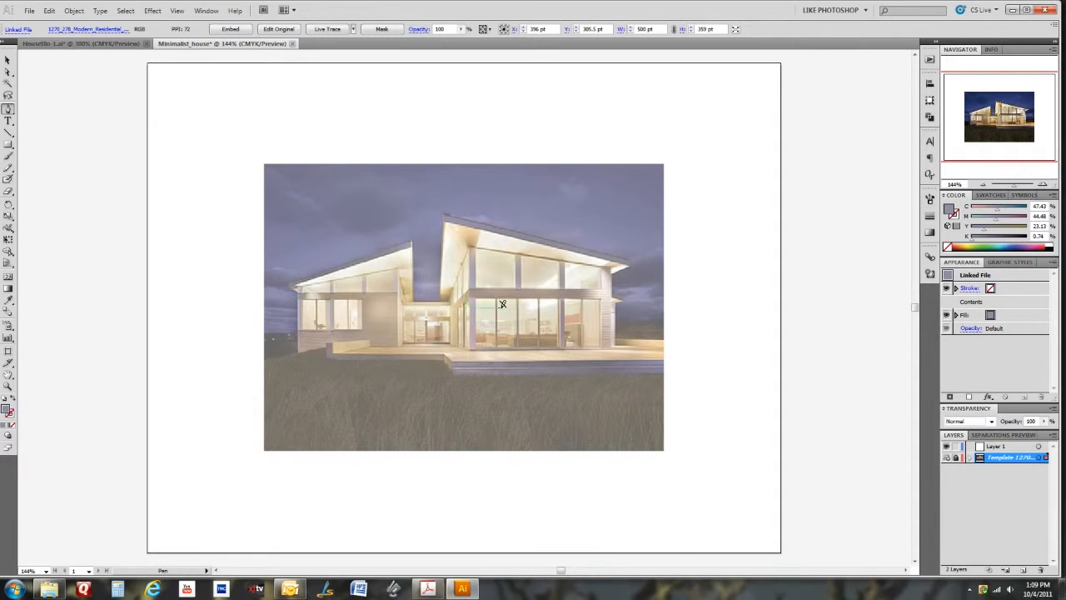
- Make Layer 1 the active layer and switch the document to Outline view
left_click(998, 446)
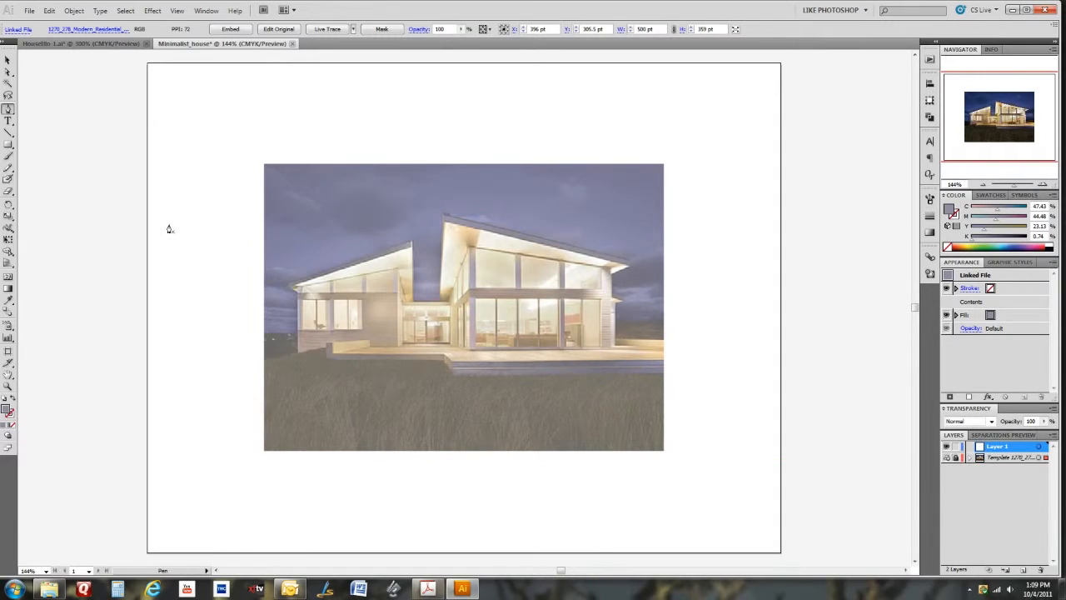
left_click(177, 10)
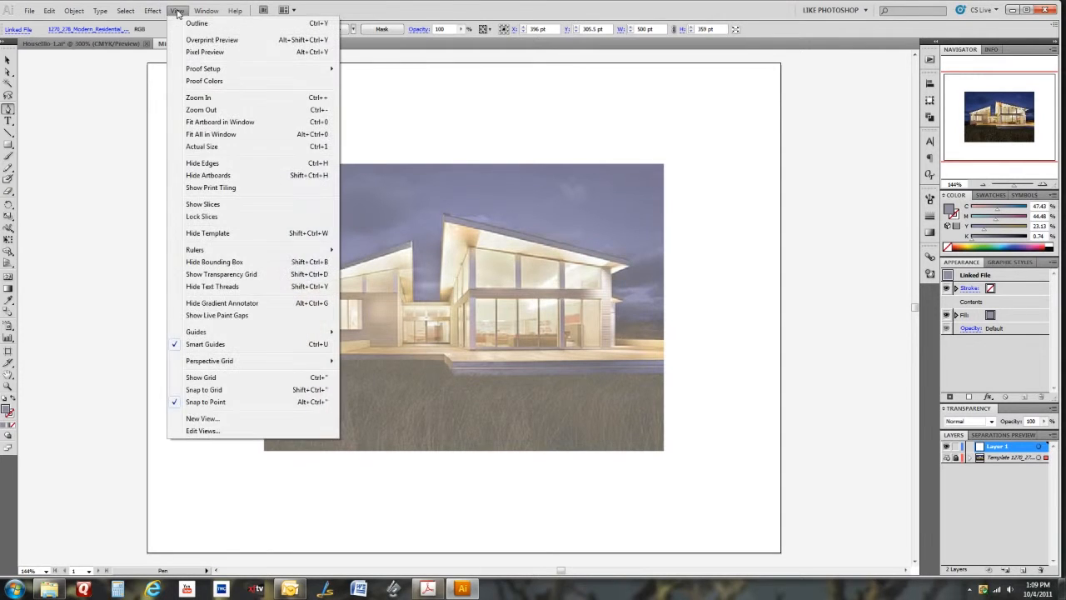
left_click(245, 30)
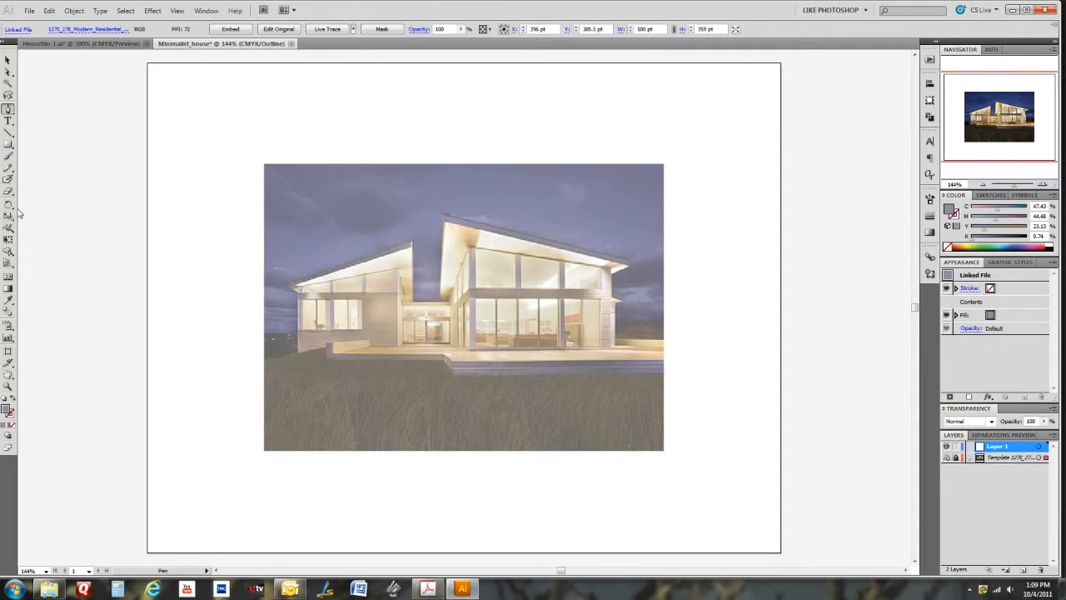
- Draw a closed five-sided practice path with the Pen tool in the sky above the left roof
left_click(298, 203)
left_click(368, 177)
left_click(401, 185)
left_click(396, 228)
left_click(326, 239)
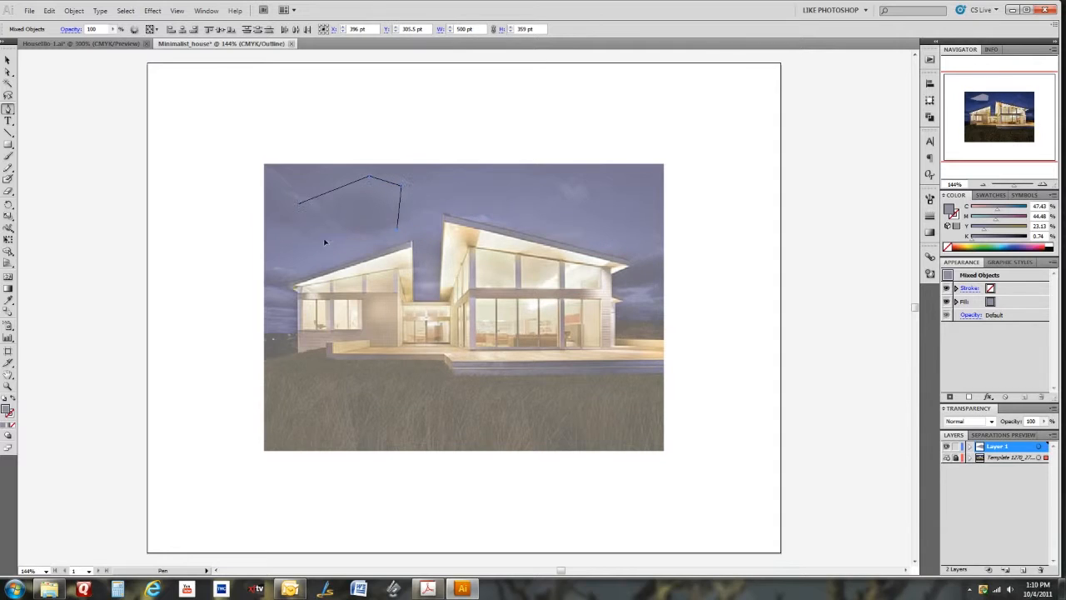
left_click(298, 204)
left_click(930, 215)
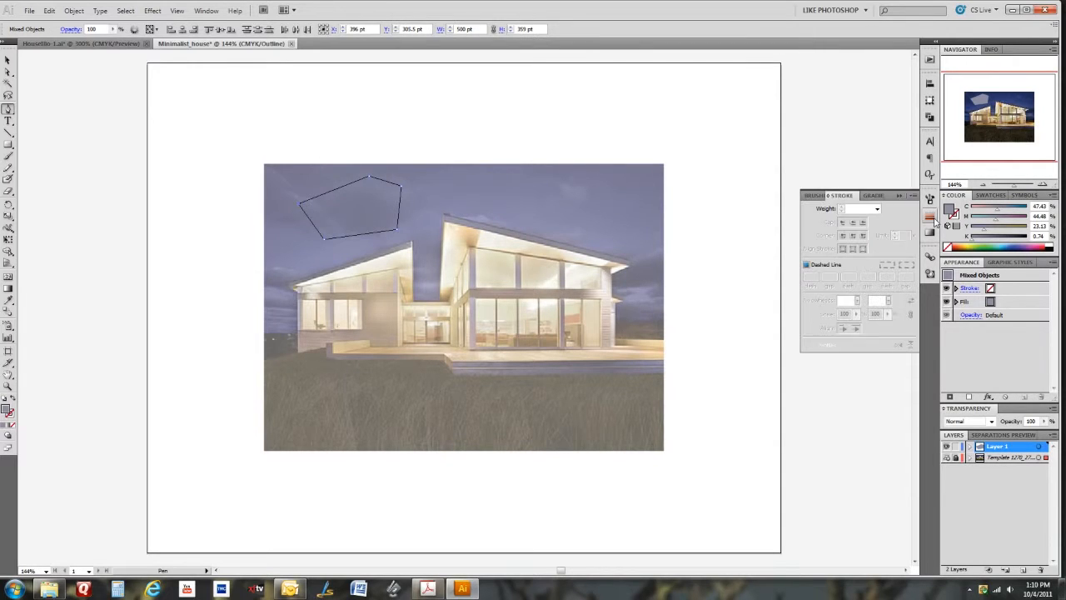
left_click(879, 213)
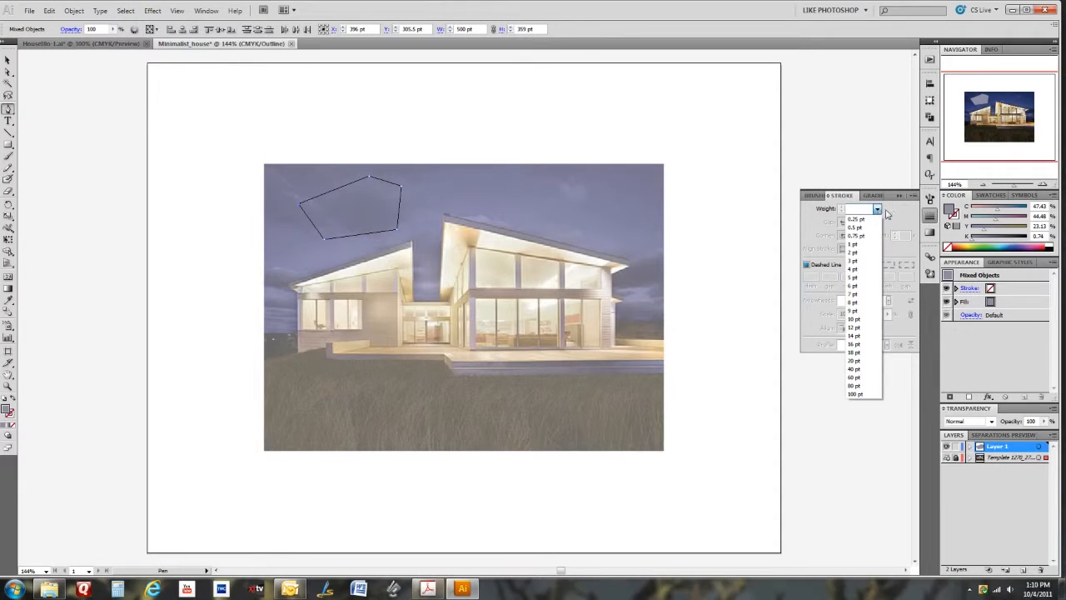
left_click(901, 215)
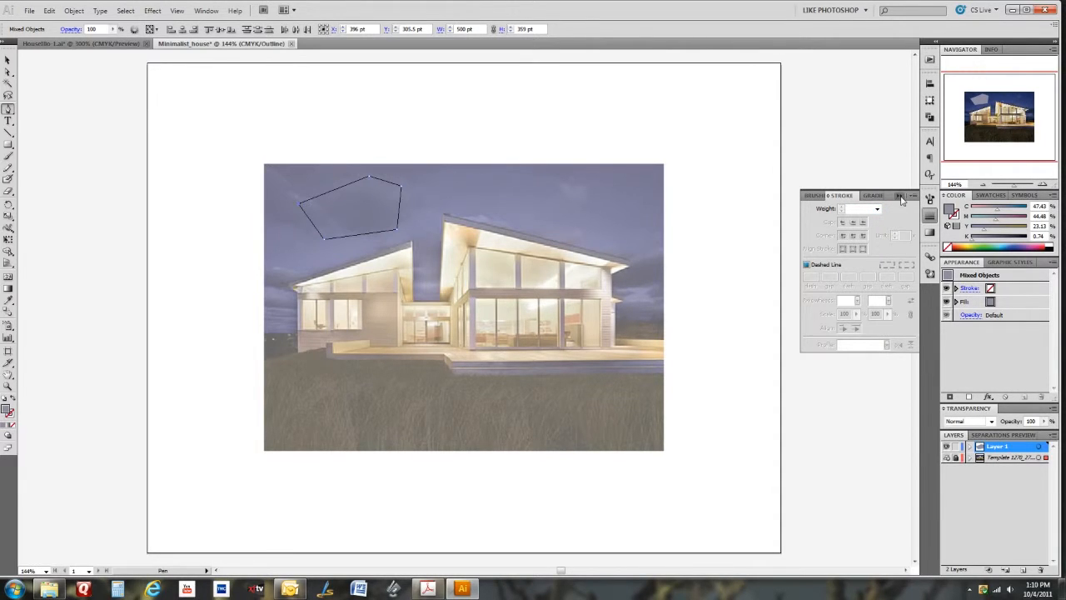
left_click(899, 196)
- Draw a closed four-sided practice path in the sky above the right roof
left_click(452, 179)
left_click(518, 177)
left_click(518, 198)
left_click(461, 198)
left_click(452, 179)
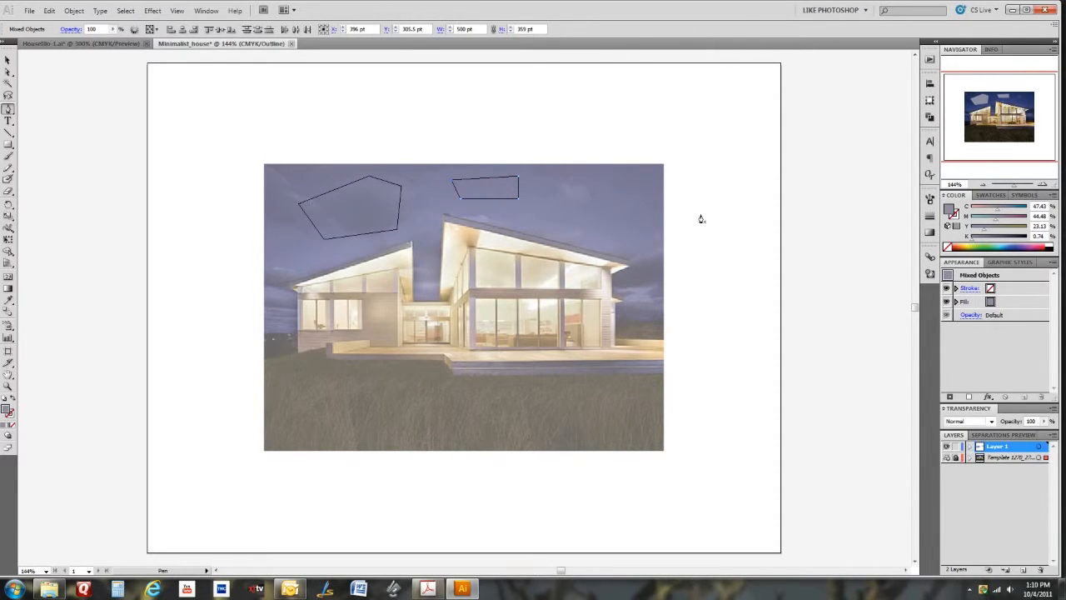
- Select both practice paths in the sky and delete them
key("a")
mouse_move(552, 250)
left_mouse_down()
mouse_move(449, 245)
mouse_move(243, 119)
left_mouse_up()
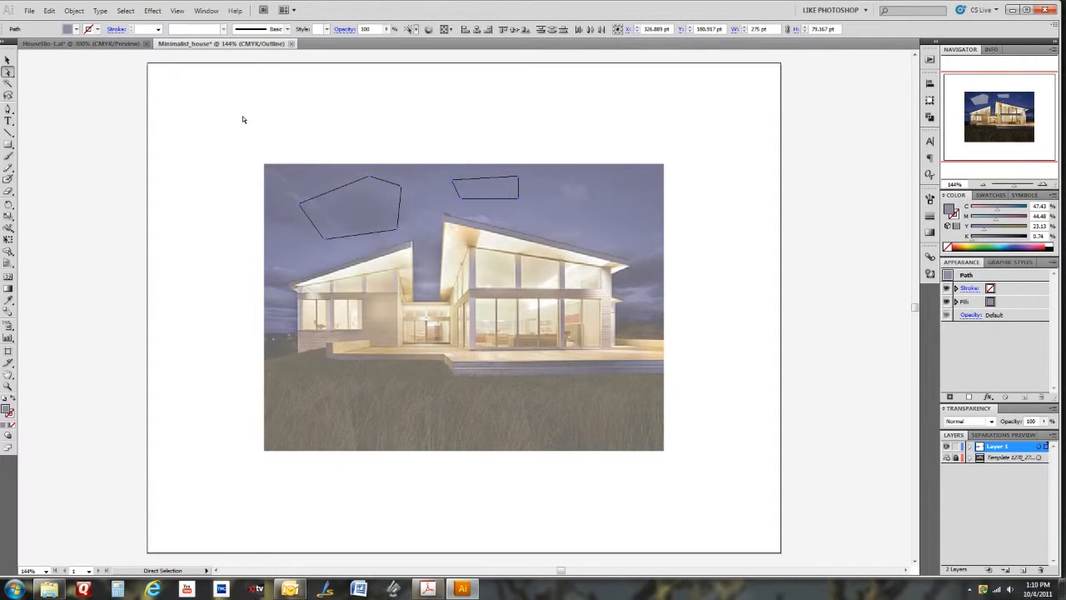
key("Delete")
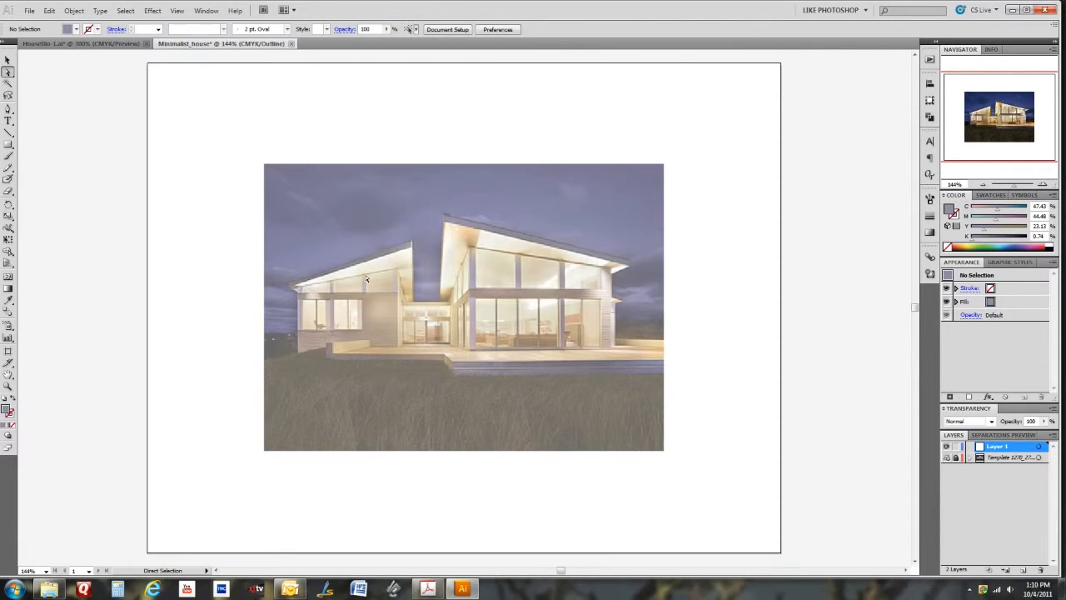
- Trace the dark edge band of the left roof as a closed four-point path with the Pen tool
key("z")
left_click(347, 266)
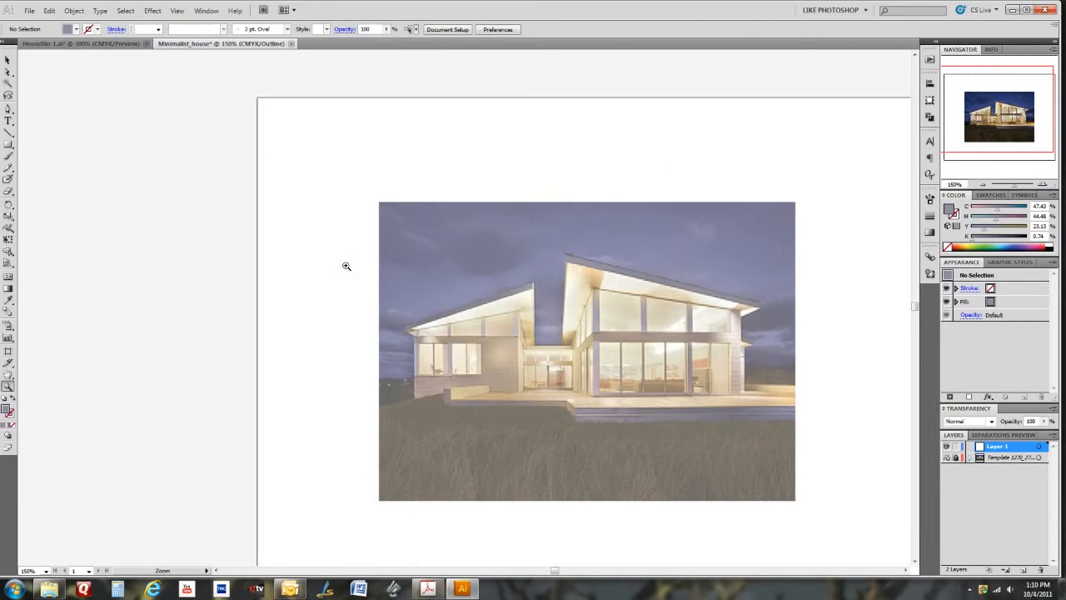
left_click(475, 306)
left_click(473, 306)
left_click(464, 305)
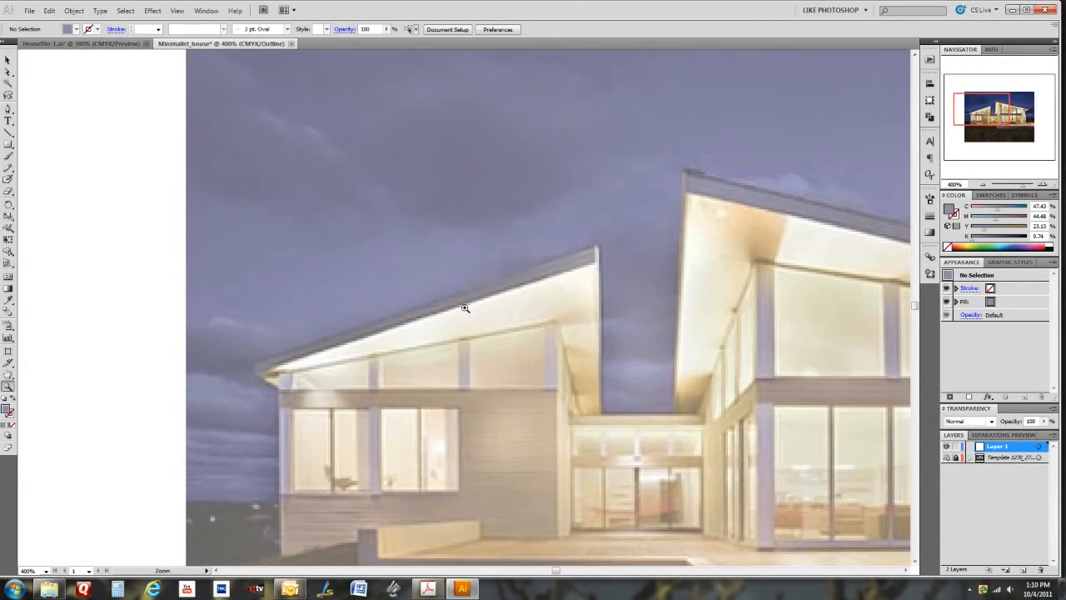
left_click(465, 308)
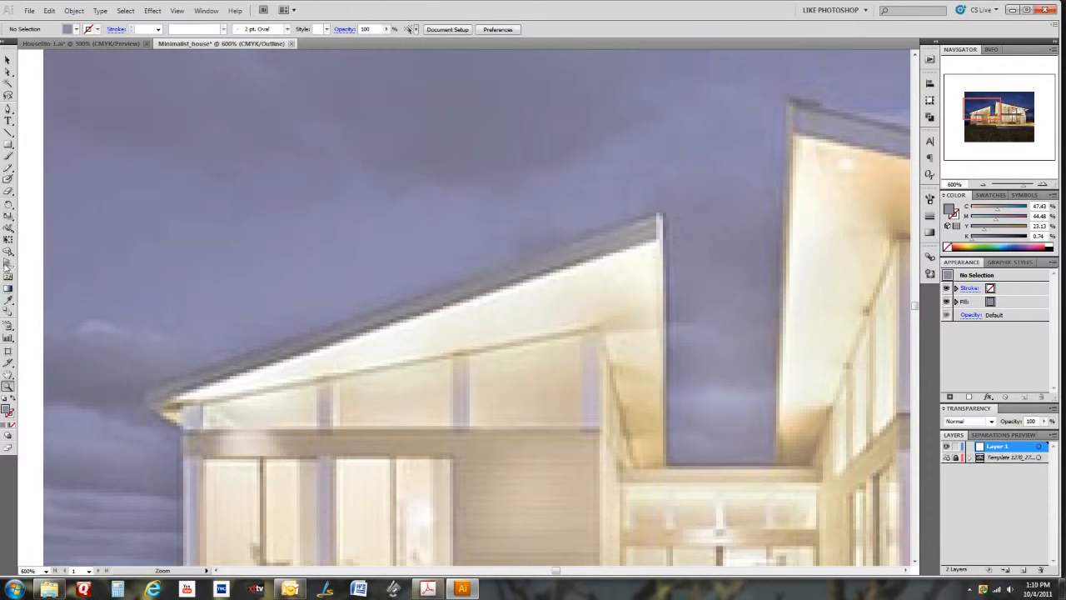
left_click(7, 108)
left_click_drag(146, 390, 147, 409)
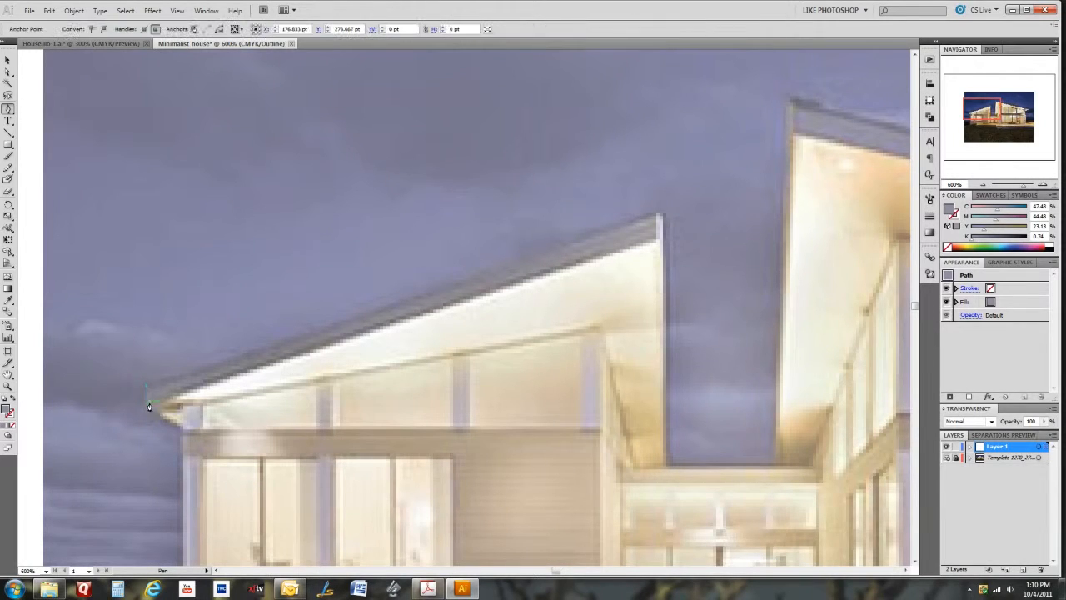
left_click(663, 243)
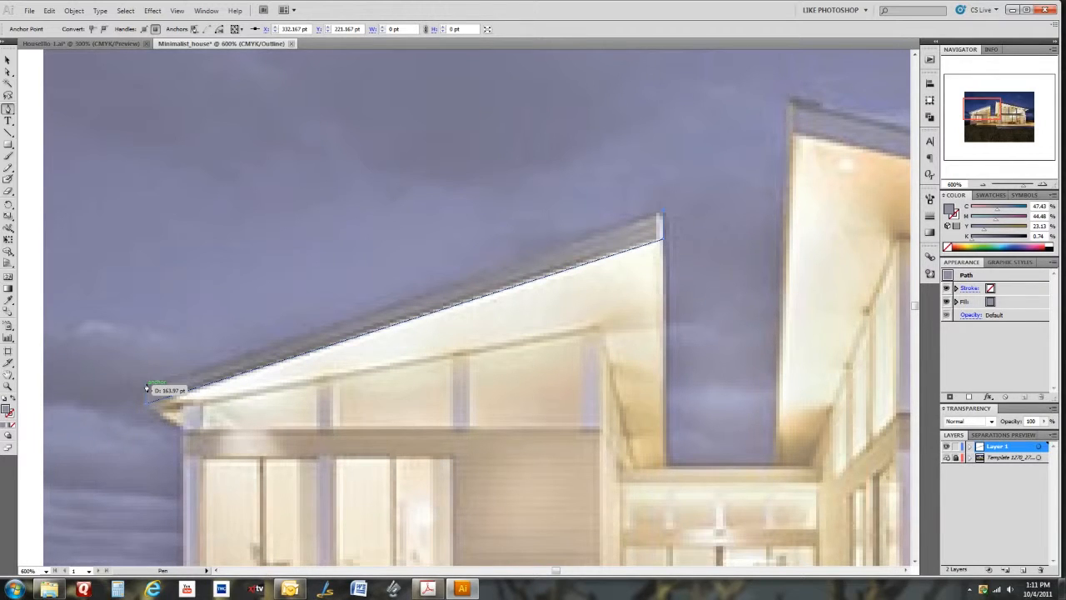
left_click(147, 388)
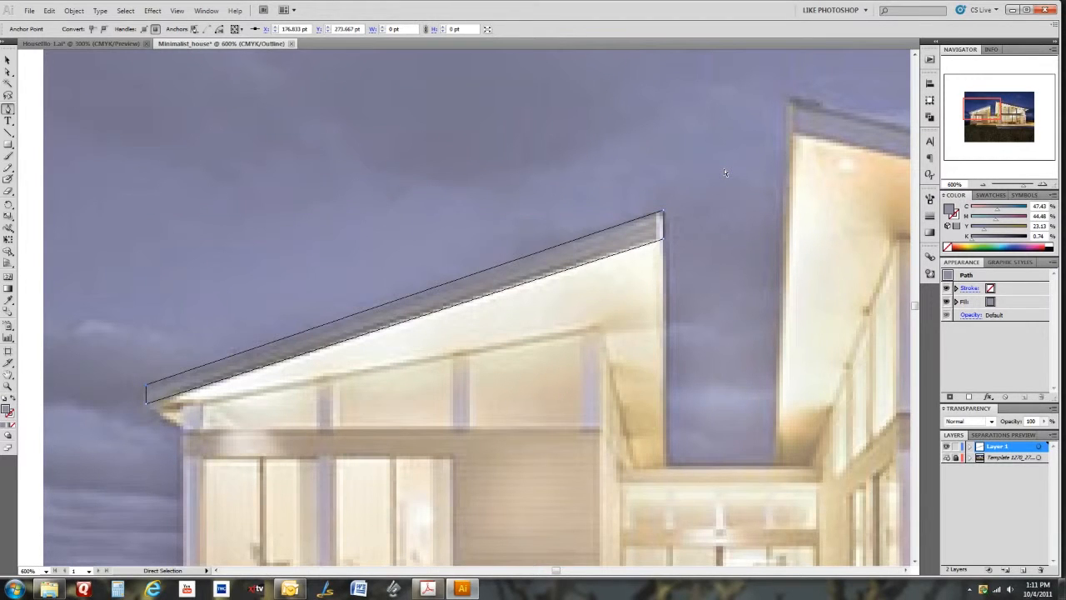
- Switch to Preview and recolour the left roof band in HSB with saturation 54% and brightness 36%
key("ctrl+y")
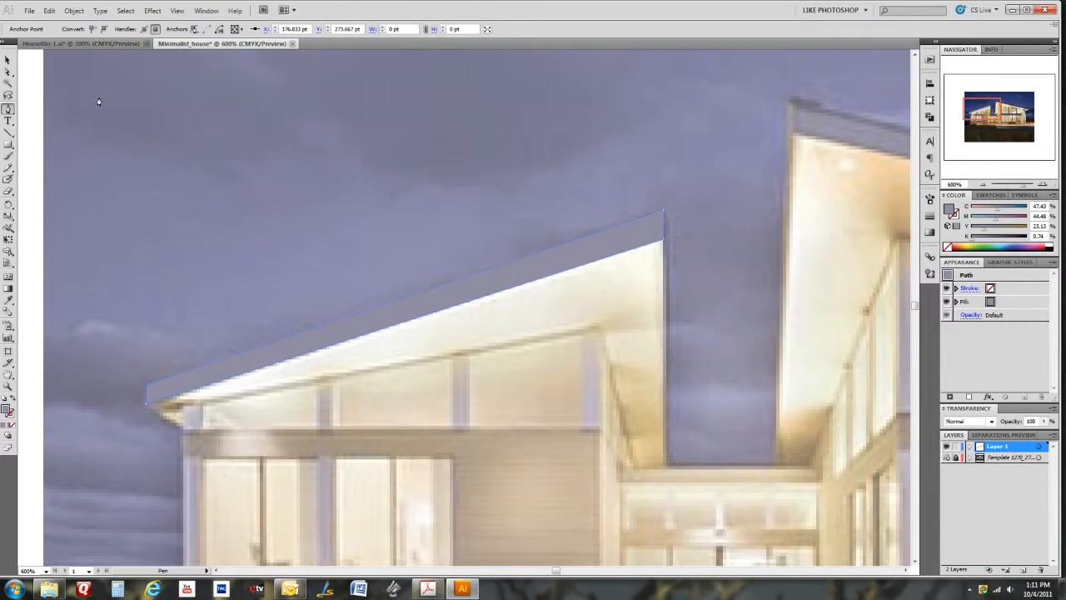
left_click(7, 60)
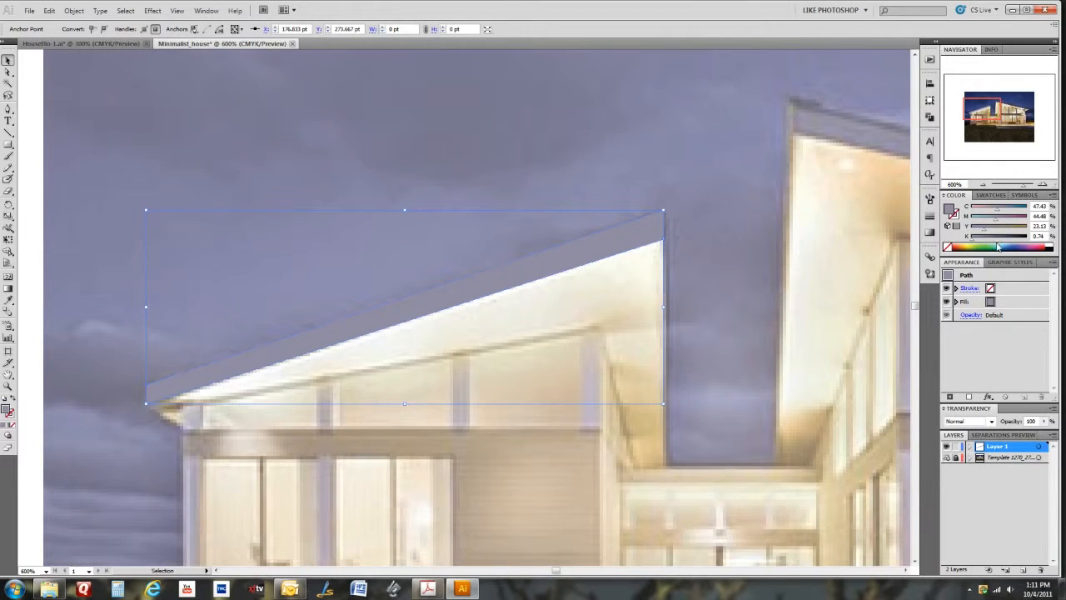
left_click(1053, 195)
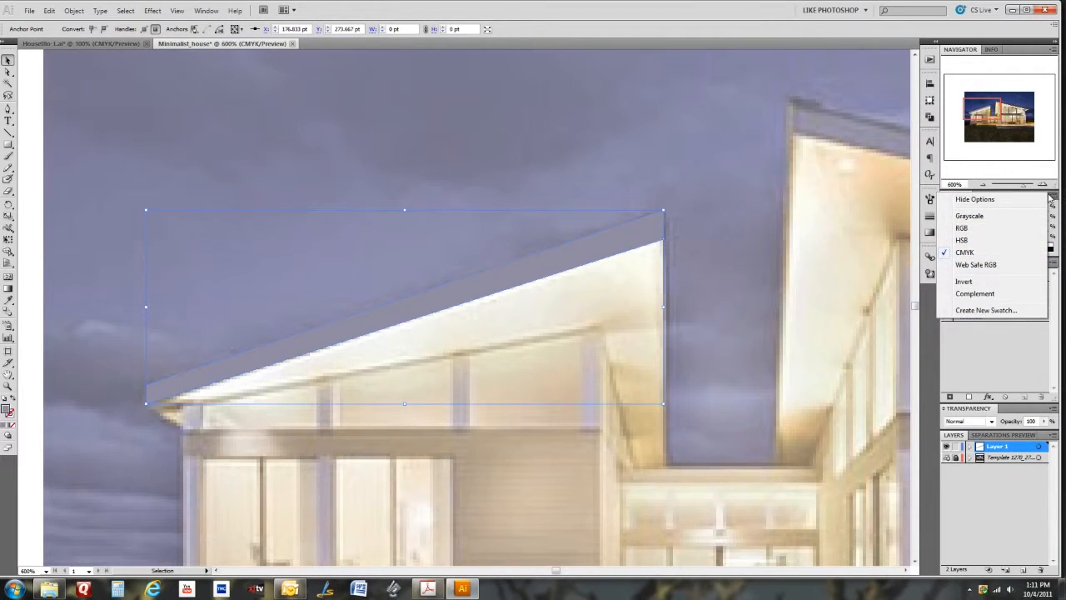
left_click(990, 243)
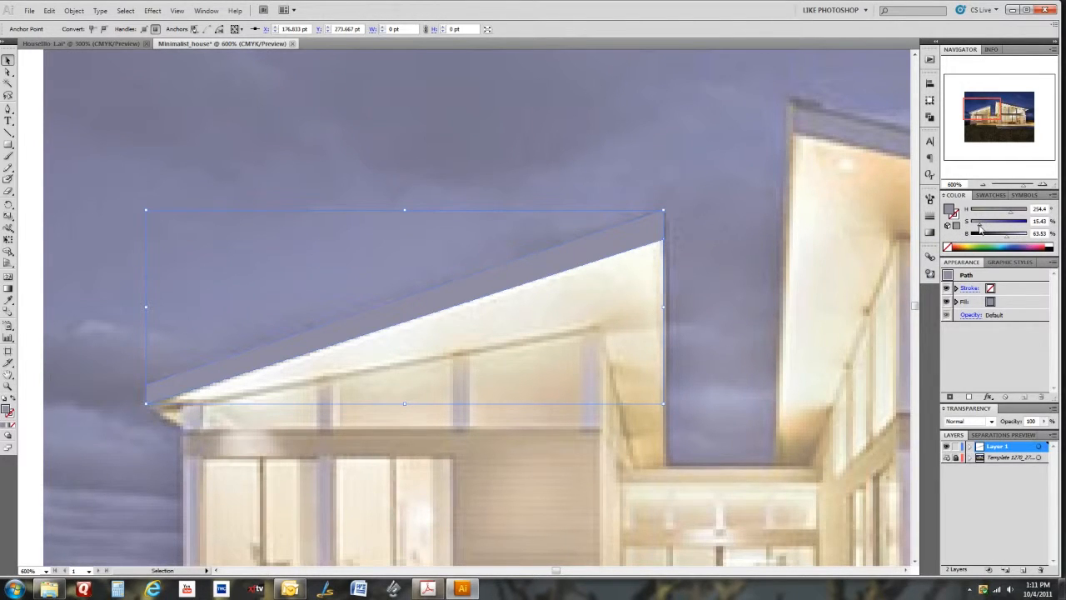
left_click_drag(980, 228, 1003, 229)
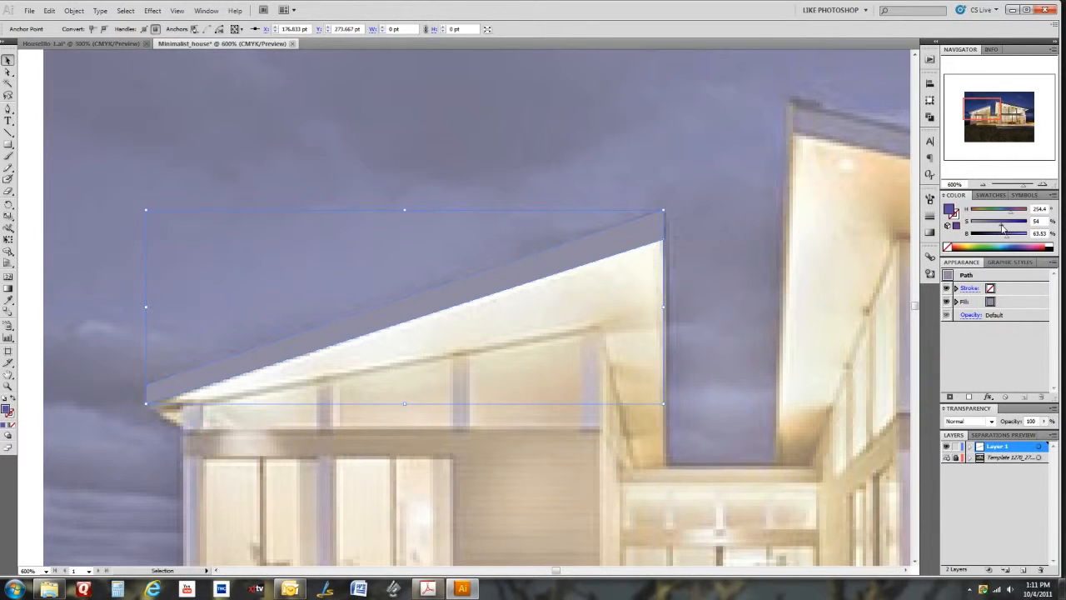
left_click_drag(1002, 228, 1002, 228)
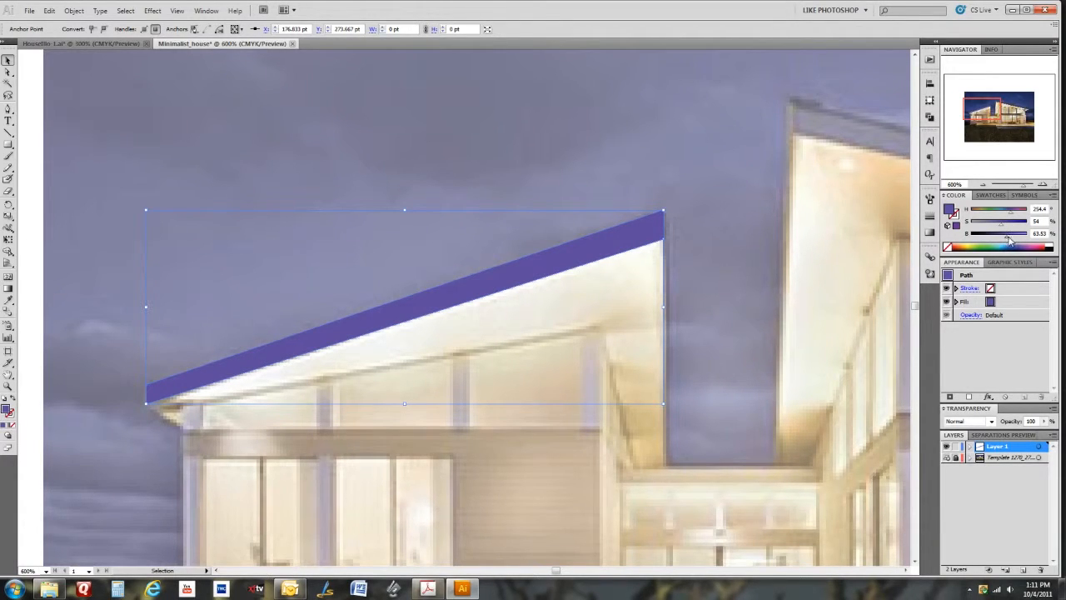
left_click_drag(1010, 240, 992, 240)
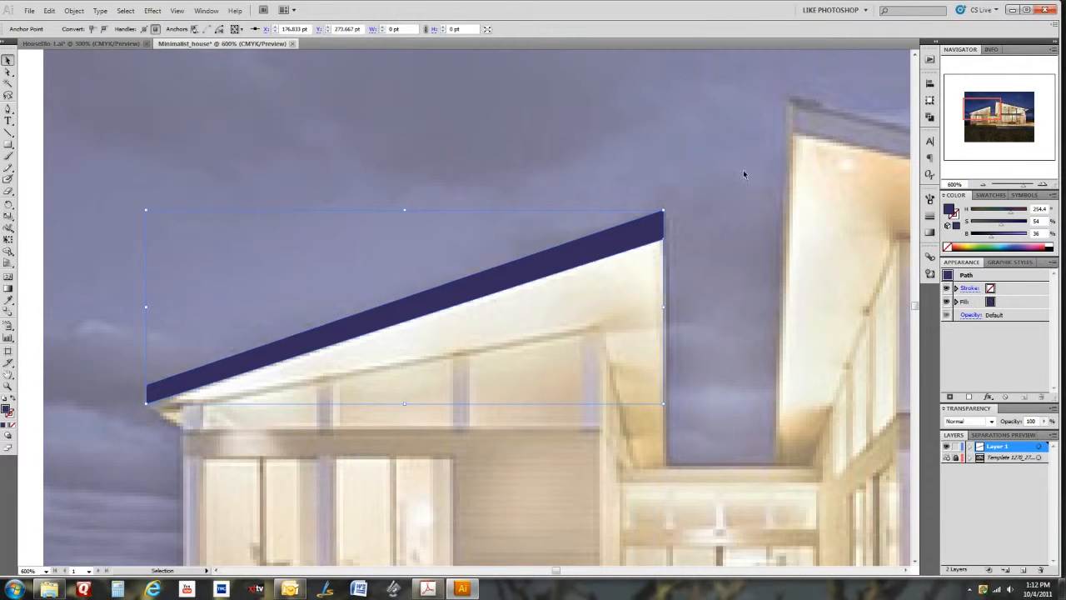
- Trace the dark edge band of the right roof as a closed four-point path with the same dark blue fill
left_click_drag(745, 136, 245, 222)
left_click_drag(594, 189, 398, 152)
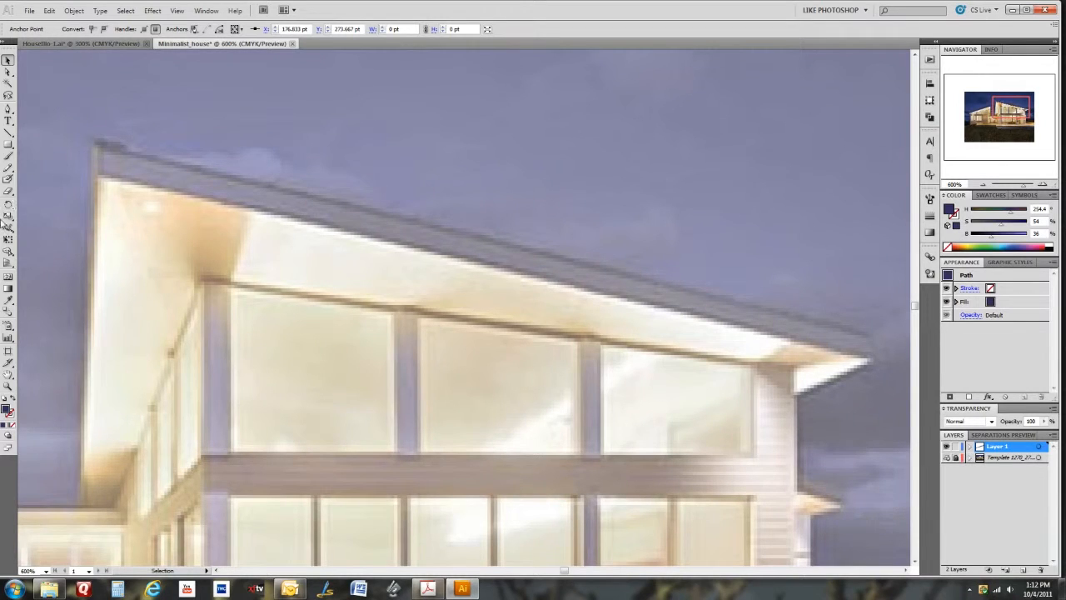
left_click(8, 109)
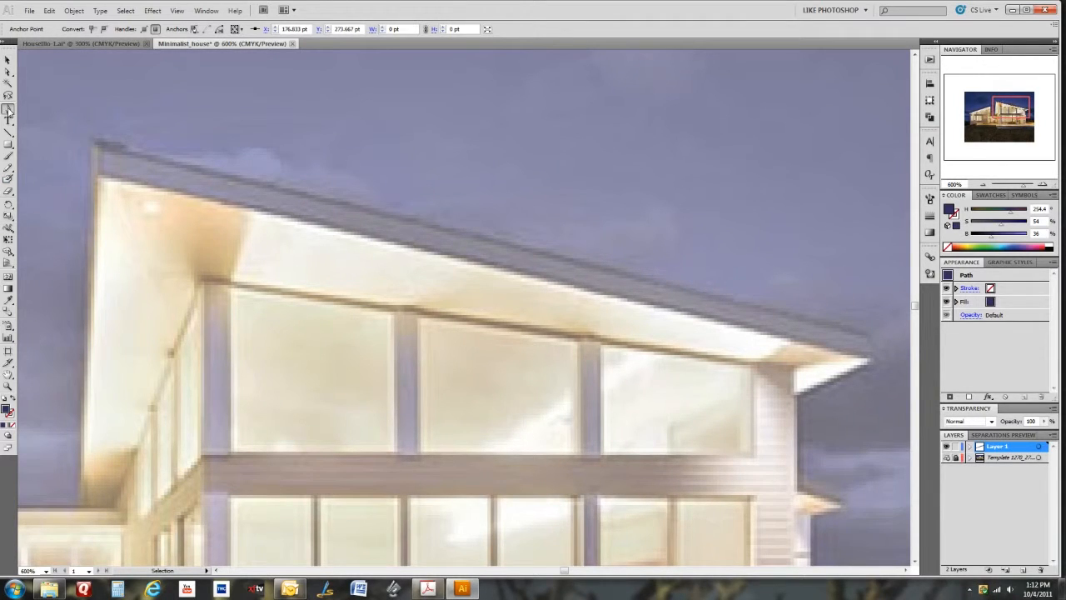
left_click(95, 144)
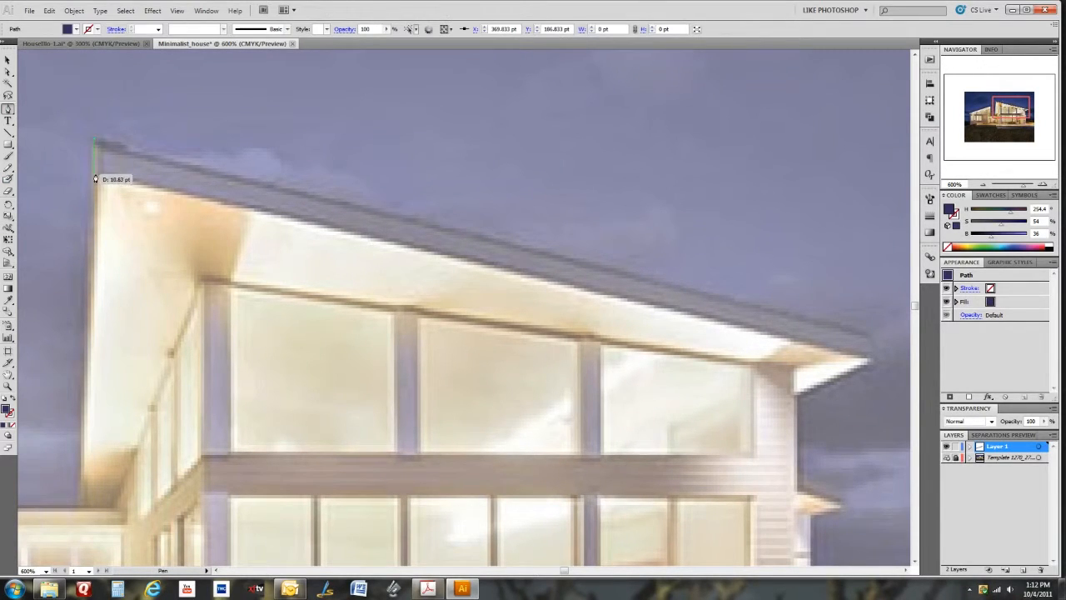
left_click(95, 180)
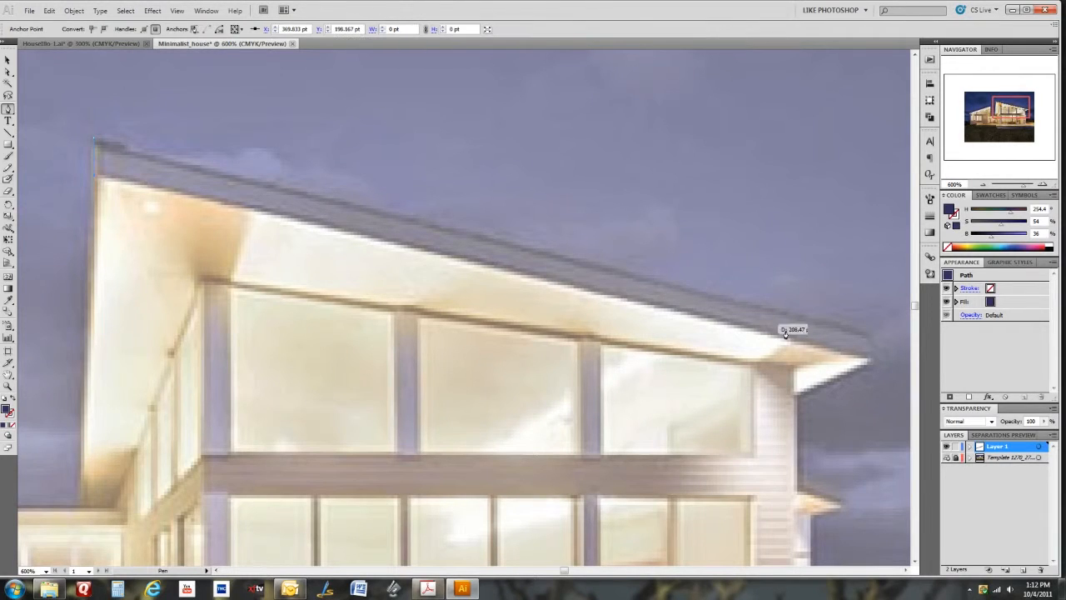
left_click(871, 363)
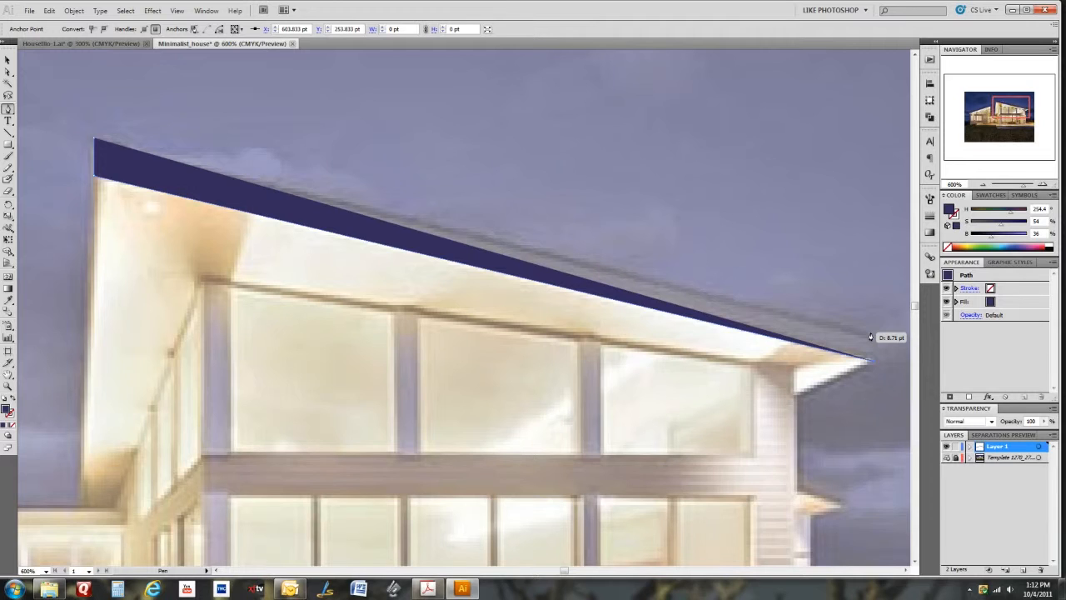
left_click(871, 337)
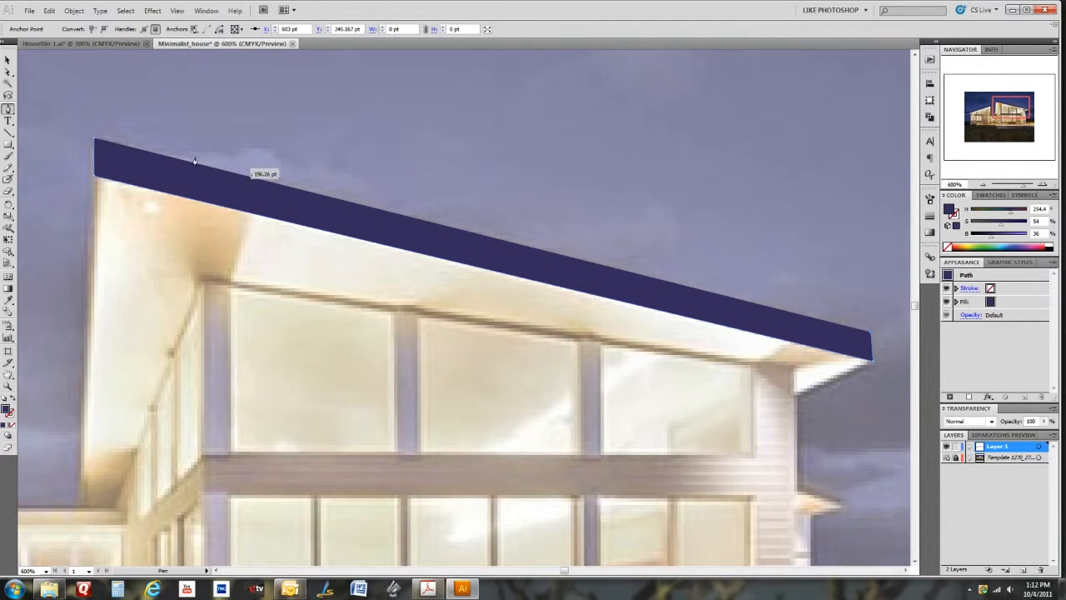
left_click(95, 142)
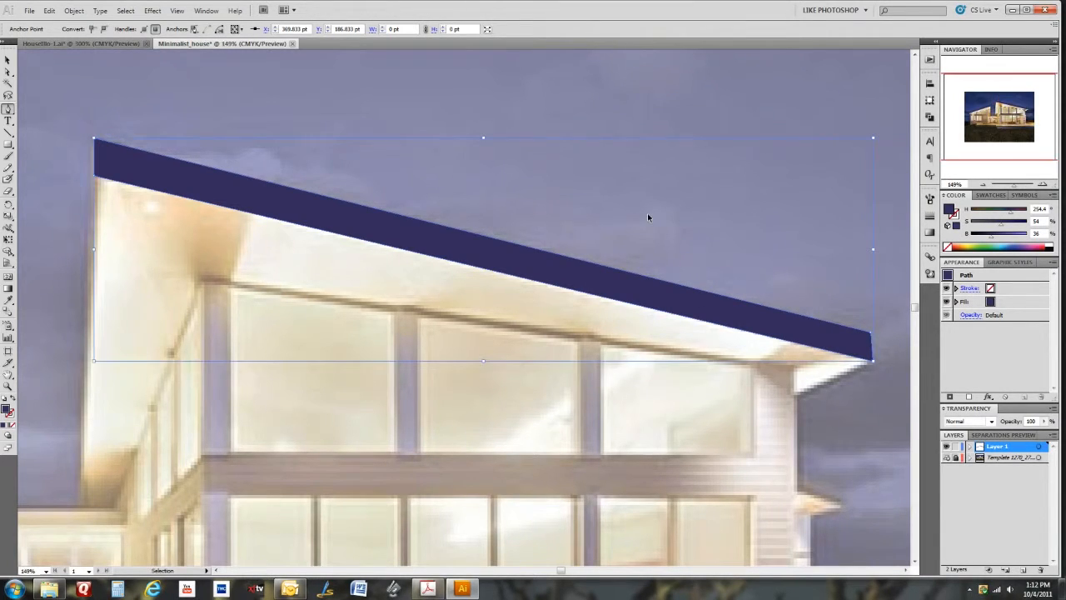
- Switch the document back to Outline view with the Pen tool active
key("ctrl+0")
key("v")
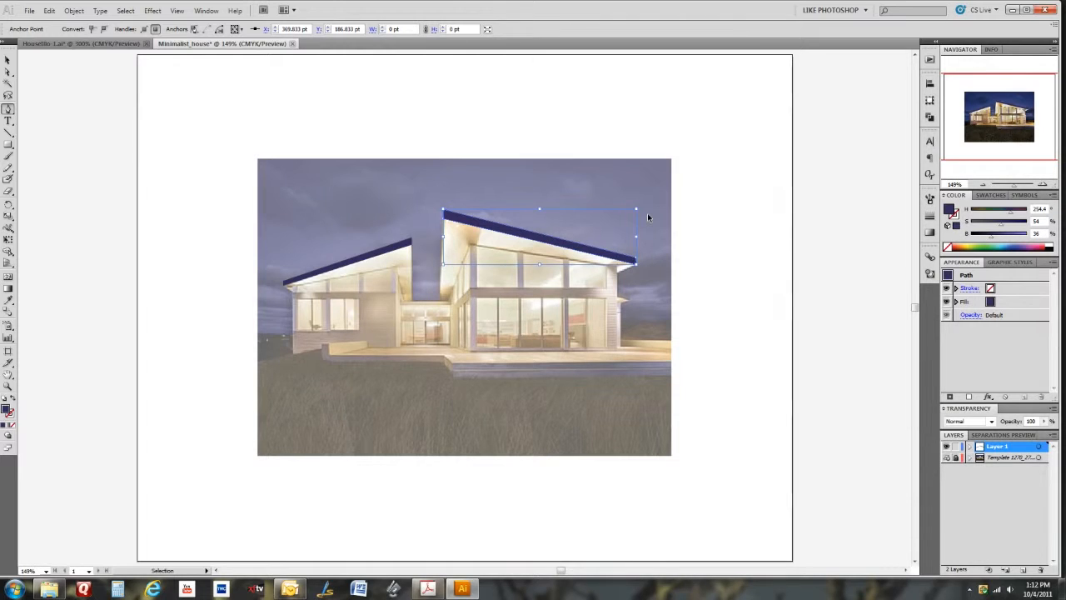
key("ctrl+y")
key("p")
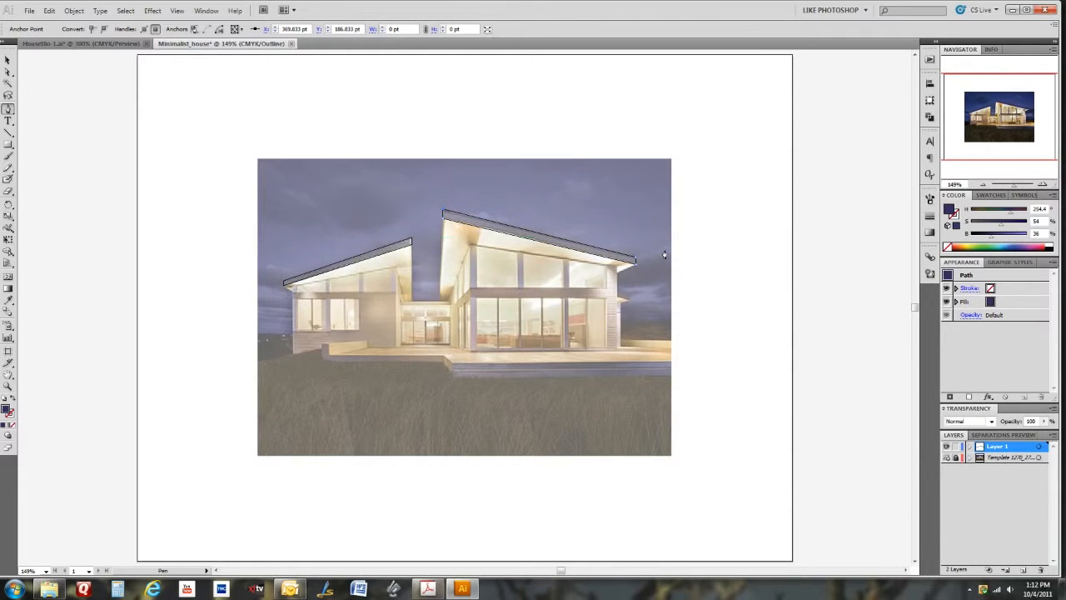
- Start the left roof's underside path with the Pen tool at the outer wall corner and the lower outer tip of the dark band
left_click(410, 242)
left_click(411, 296)
key("z")
left_click(391, 300)
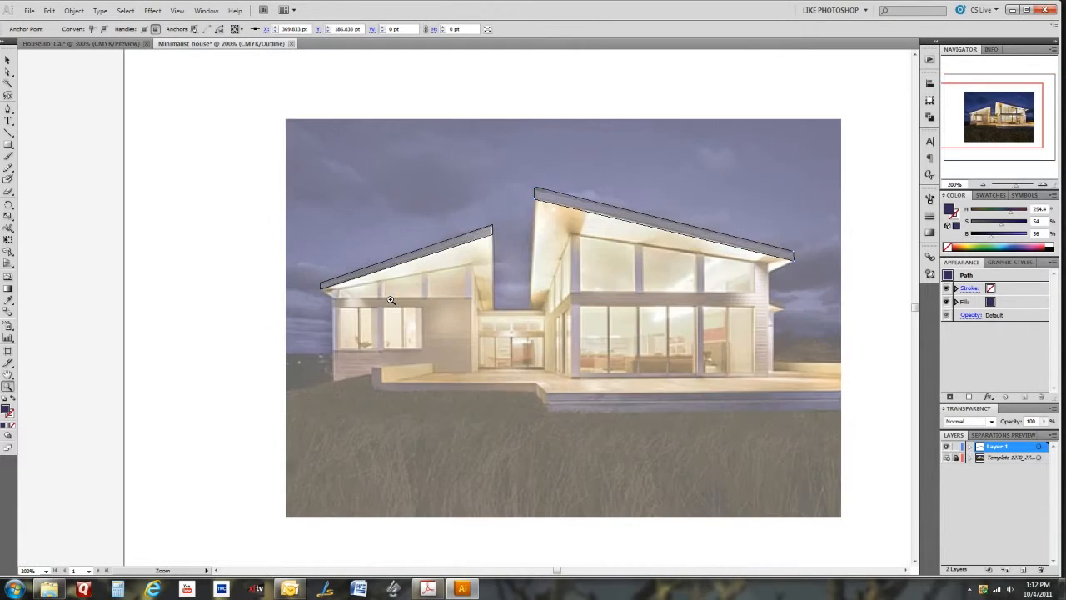
left_click(391, 300)
left_click(390, 300)
left_click(504, 319)
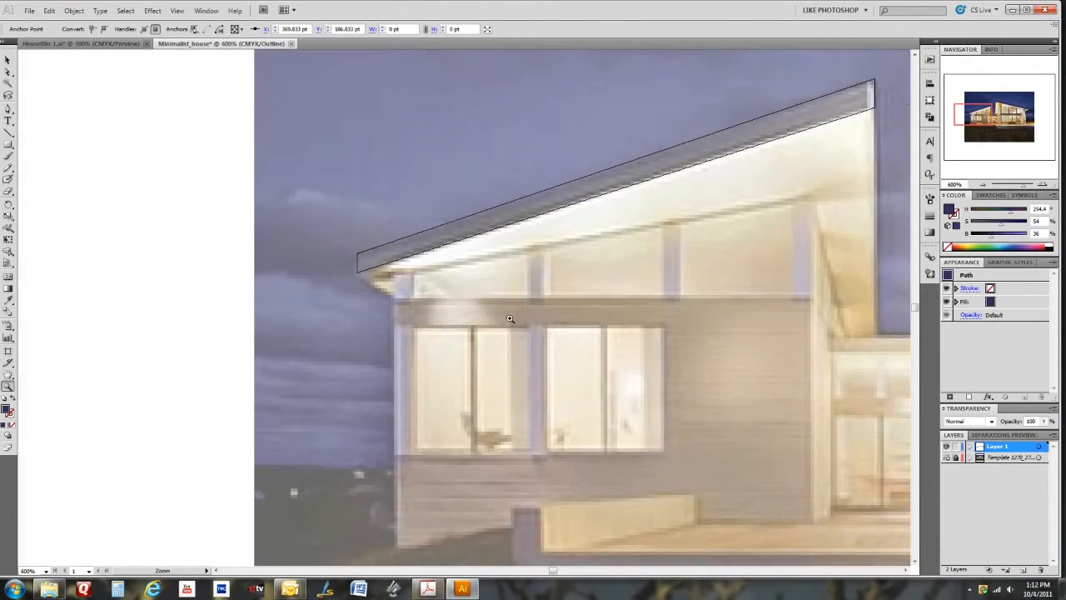
left_click(514, 317)
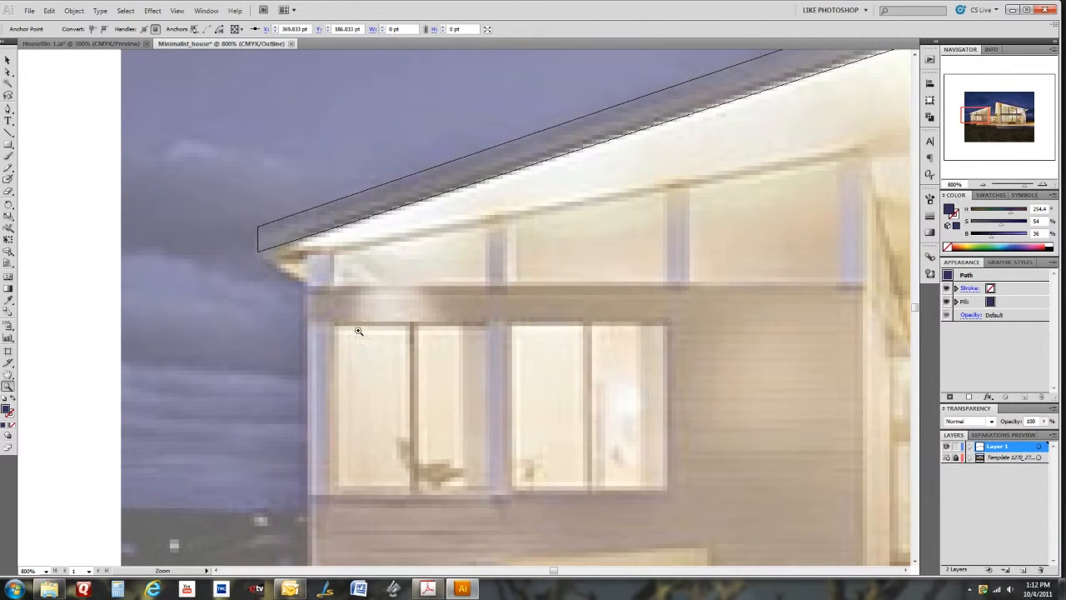
left_click(8, 109)
left_click(277, 247)
left_click(305, 284)
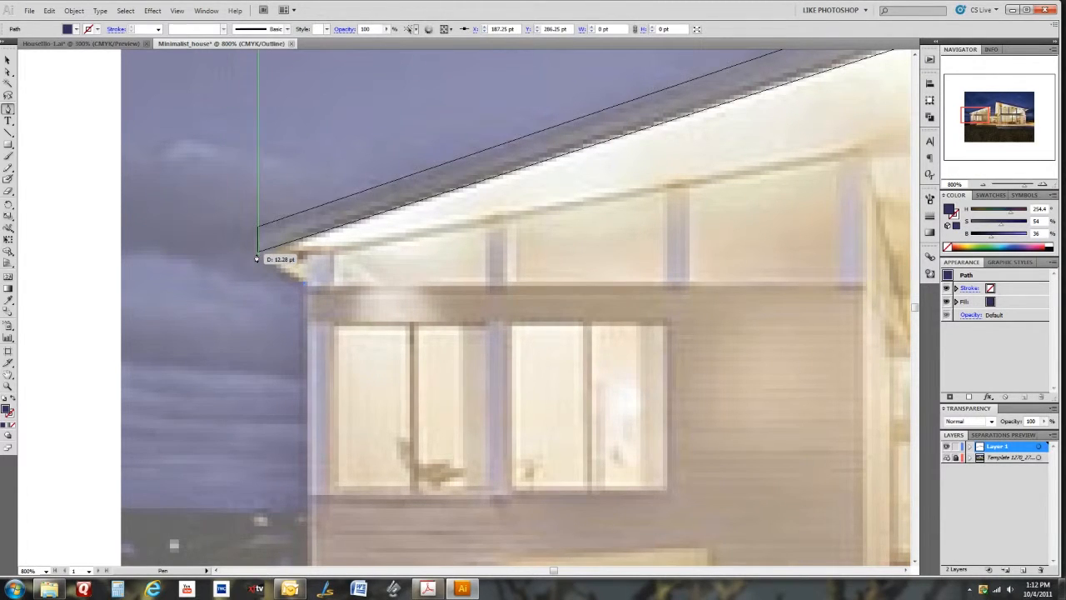
left_click(257, 255)
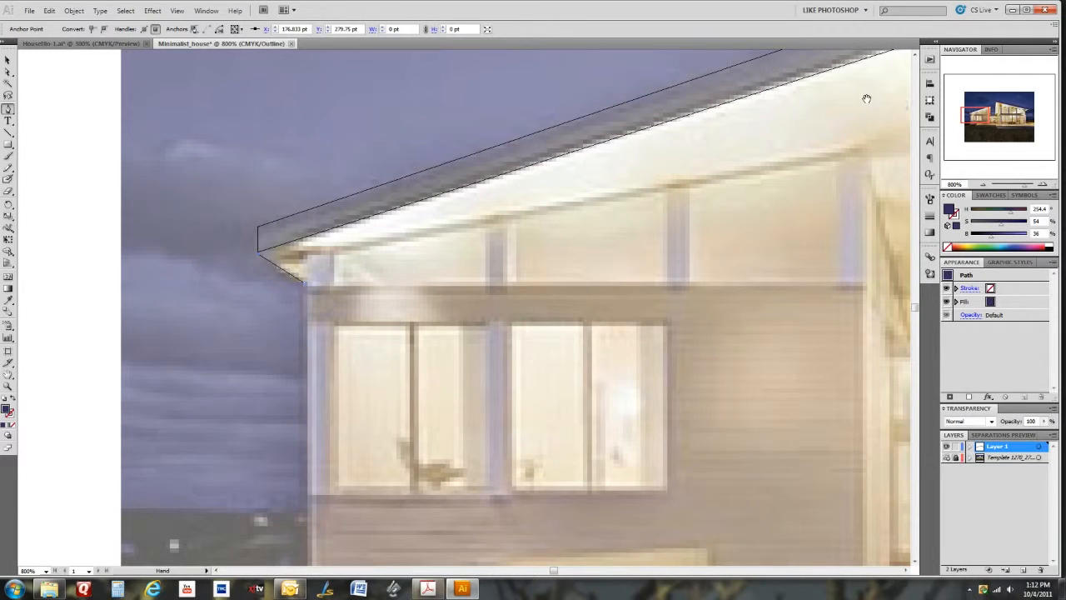
- Continue the underside path along the dark band, down the roof's inner edge and back beneath the overhang, closing it at the wall corner
left_click_drag(866, 99, 536, 178)
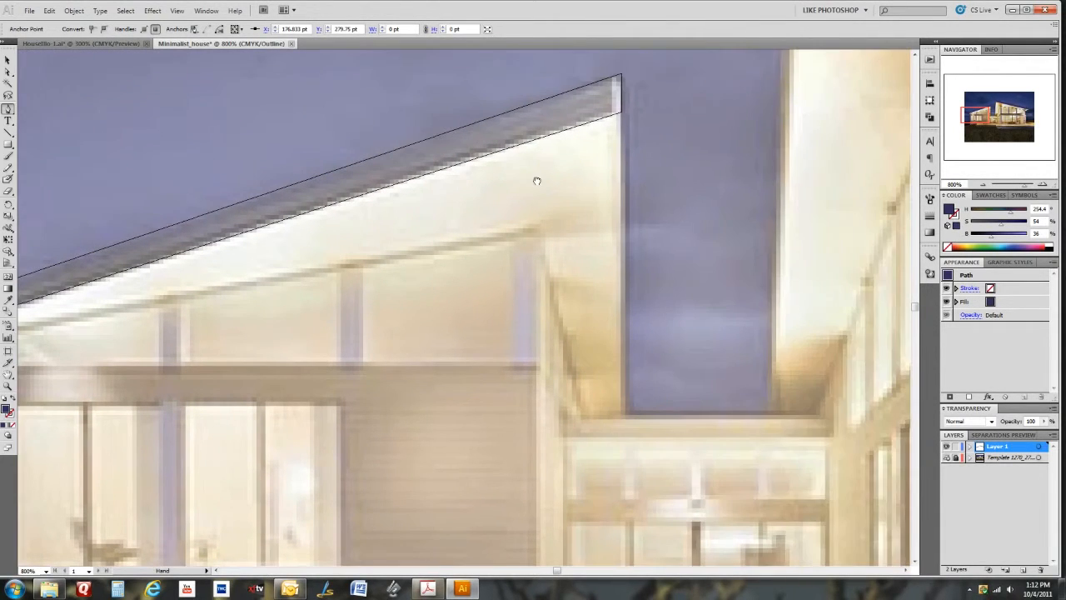
left_click(621, 117)
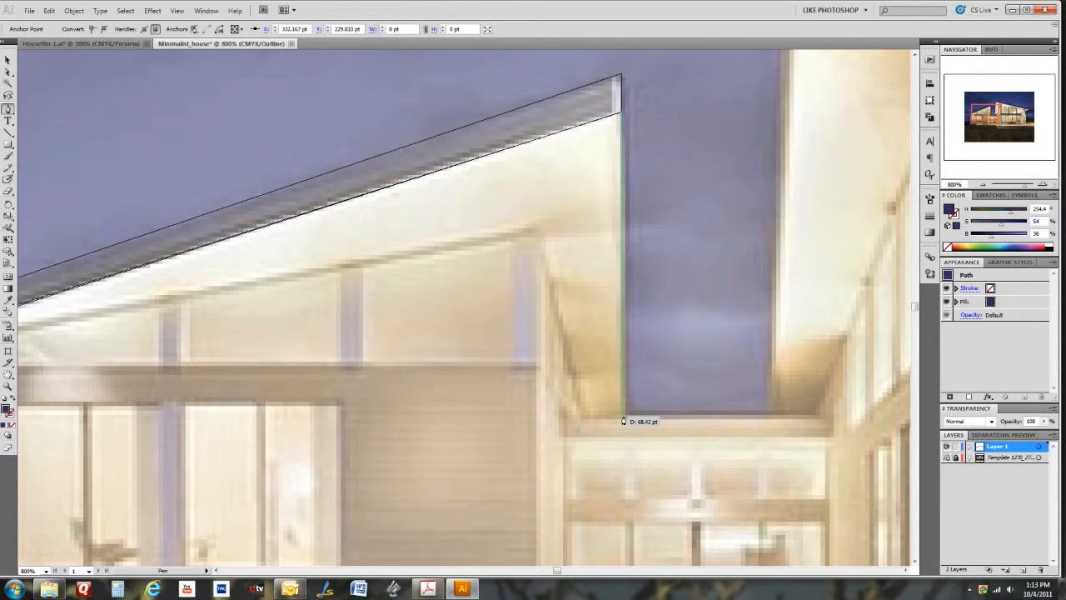
left_click(622, 417)
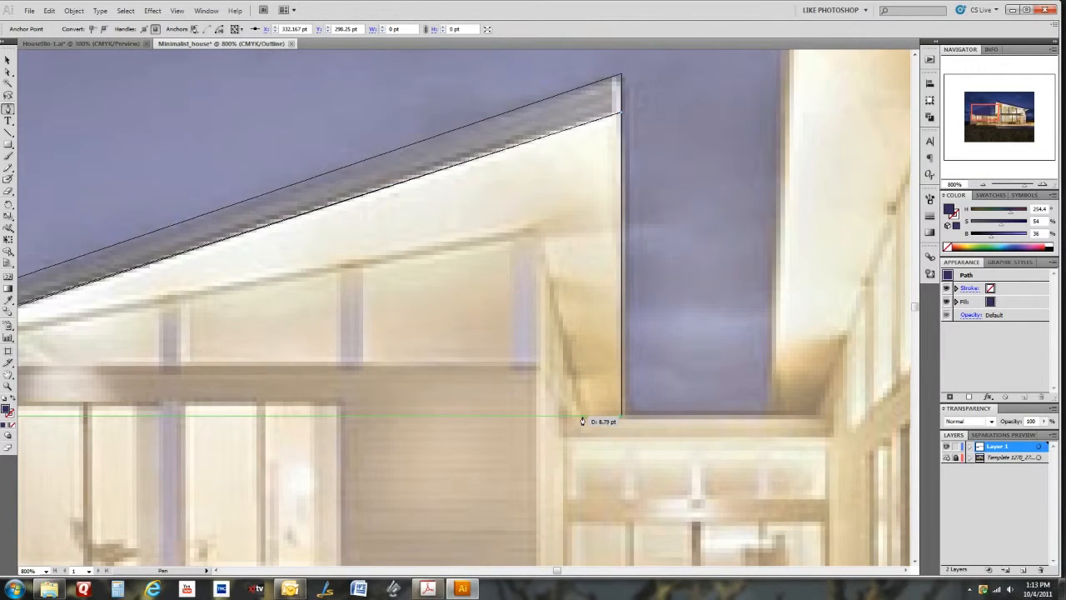
left_click(581, 417)
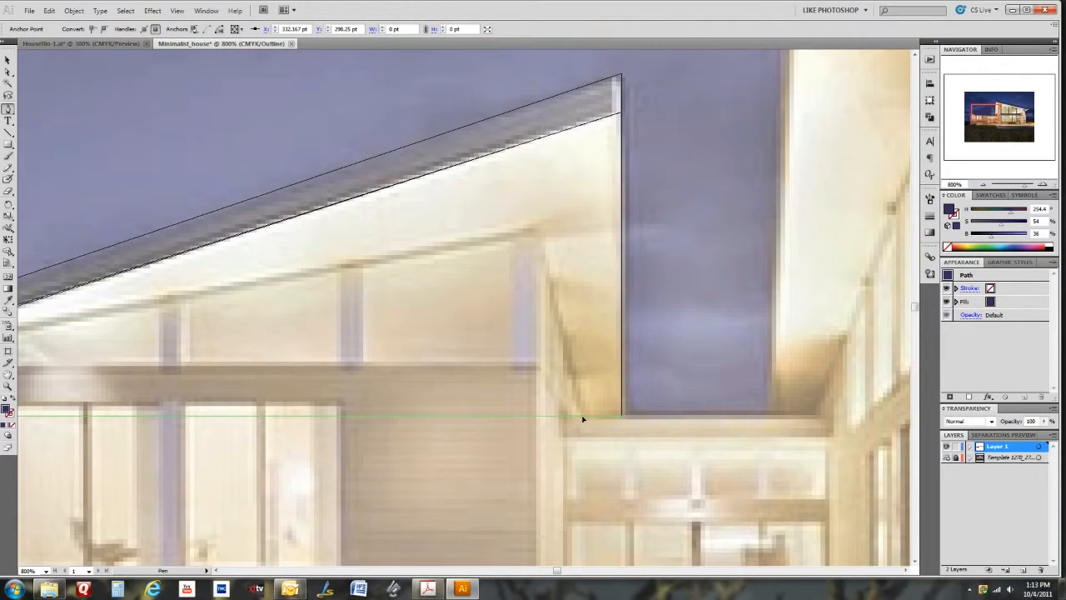
left_click(538, 226)
left_click_drag(321, 263, 643, 183)
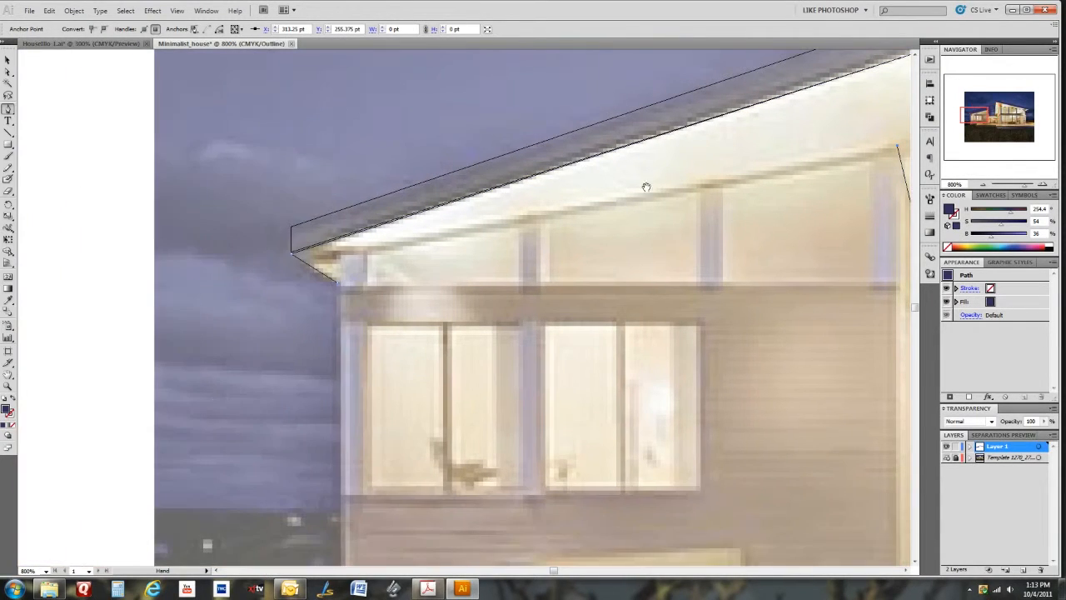
left_click(339, 258)
left_click(338, 283)
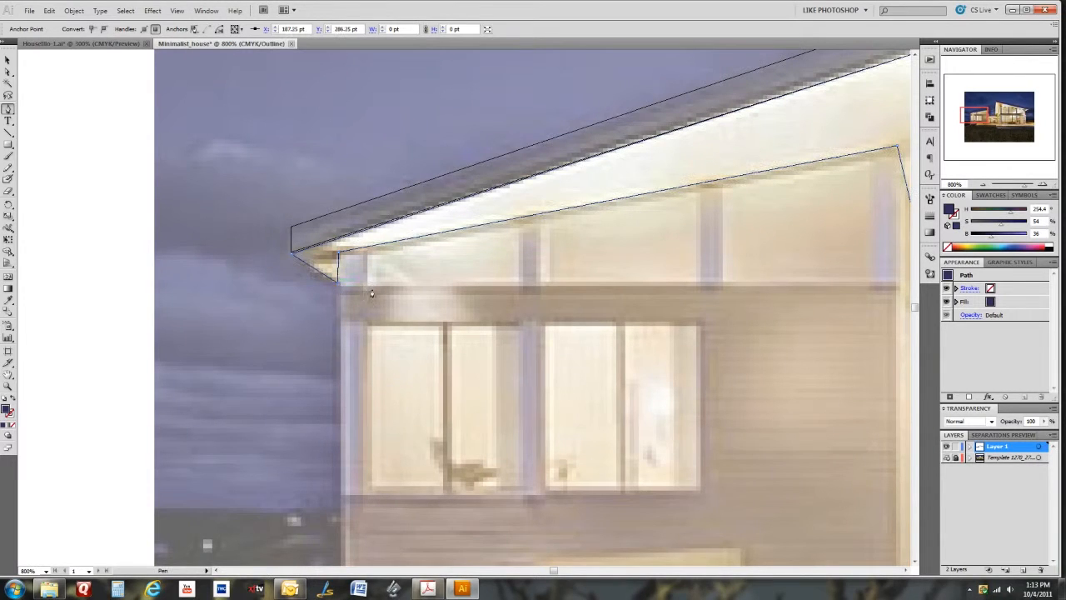
- Switch to Preview and raise the roof underside's fill brightness to 79%, replacing the colour with its in-gamut equivalent
key("ctrl+y")
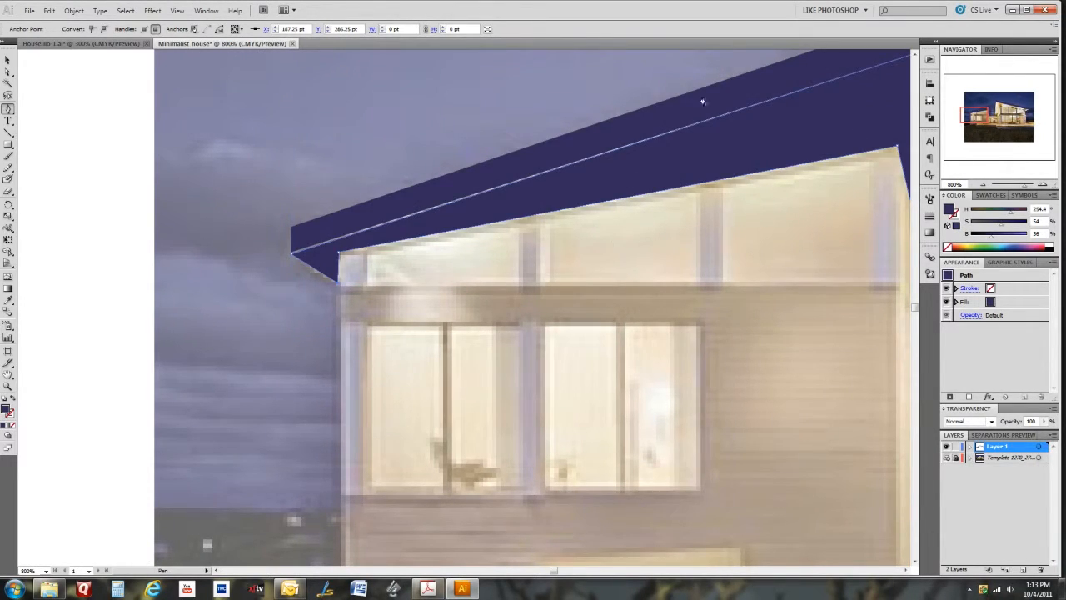
left_click_drag(774, 236, 526, 349)
left_click(7, 60)
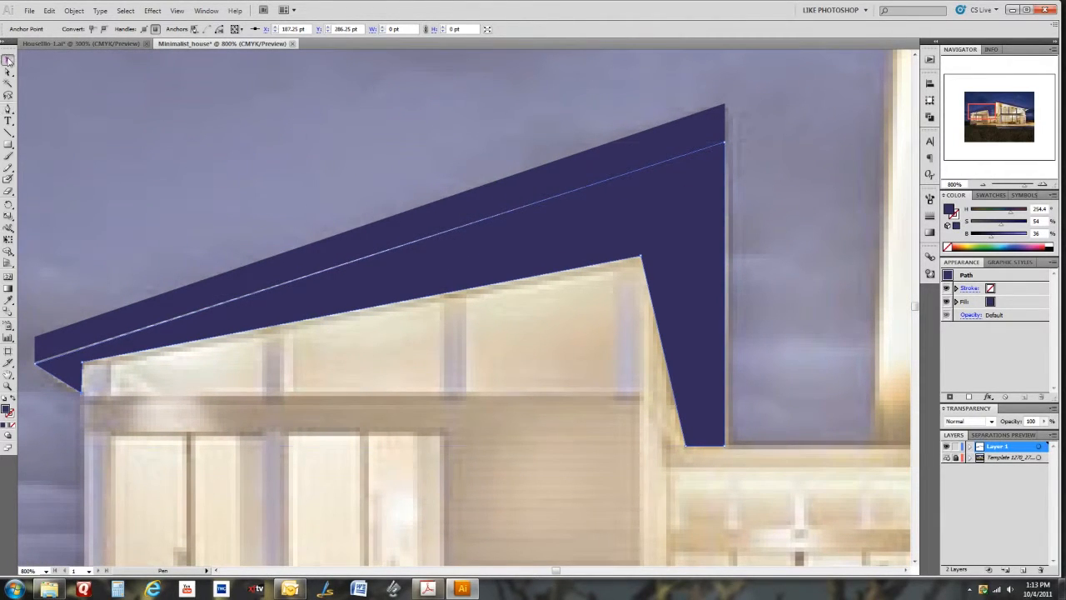
left_click(661, 228)
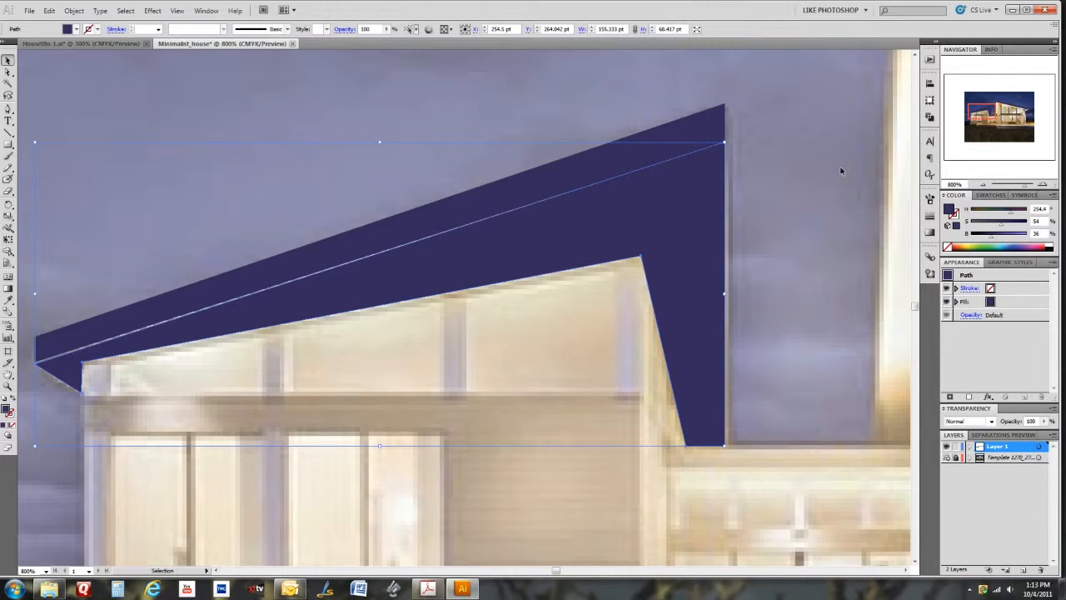
mouse_move(1009, 243)
left_mouse_down()
mouse_move(995, 240)
mouse_move(1015, 242)
left_mouse_up()
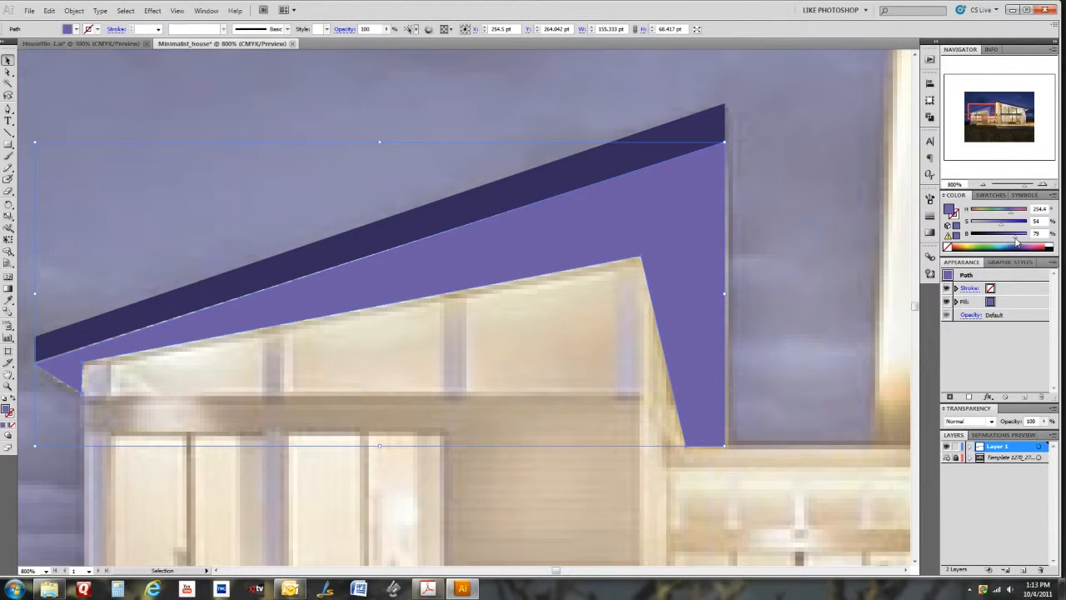
left_click(955, 245)
- Move the underside's outer eave anchor up onto the dark band's lower corner to close the gap between the shapes
key("space")
left_click_drag(138, 378, 445, 328)
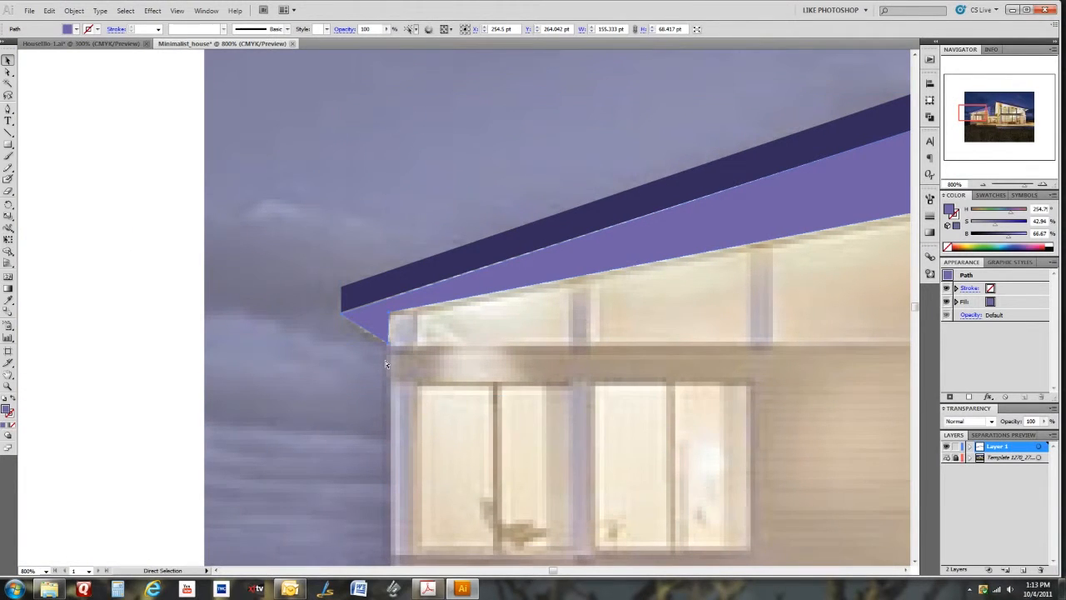
key("ctrl+equal")
key("ctrl+equal")
key("ctrl+equal")
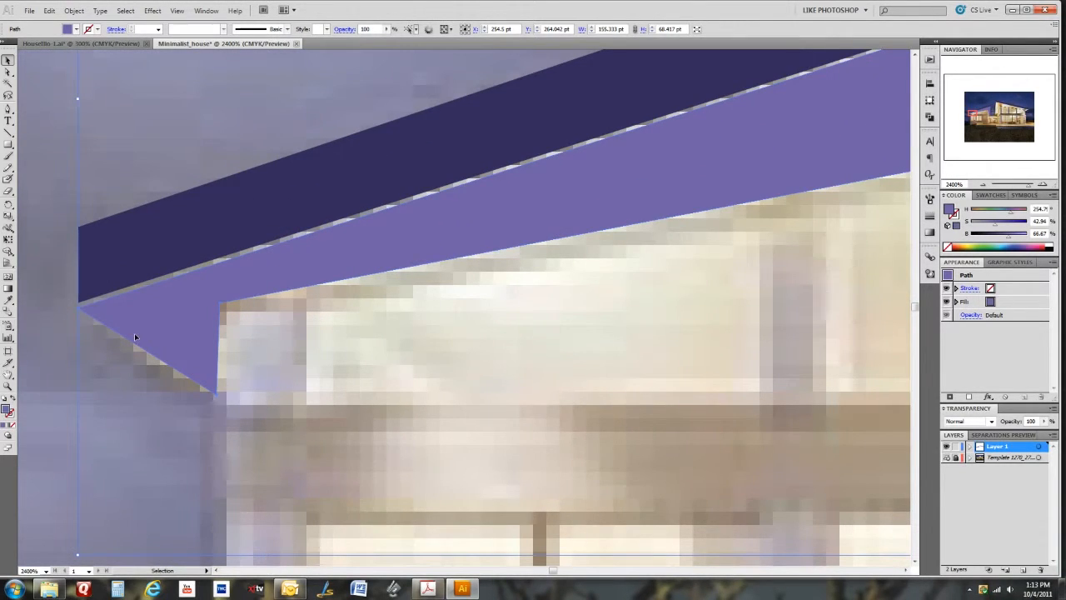
left_click(7, 73)
left_click(83, 330)
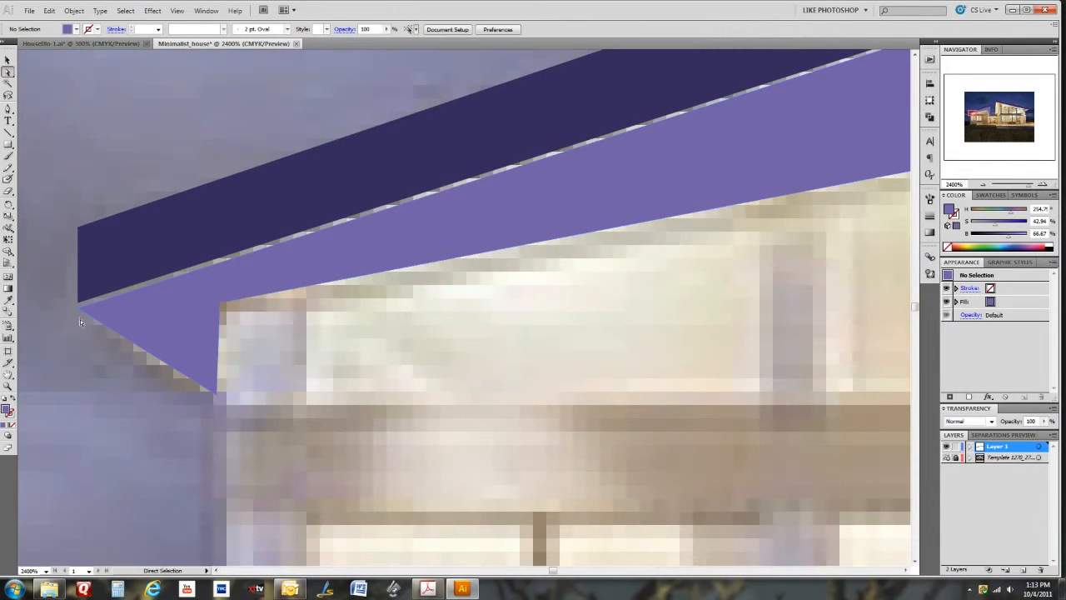
left_click(79, 312)
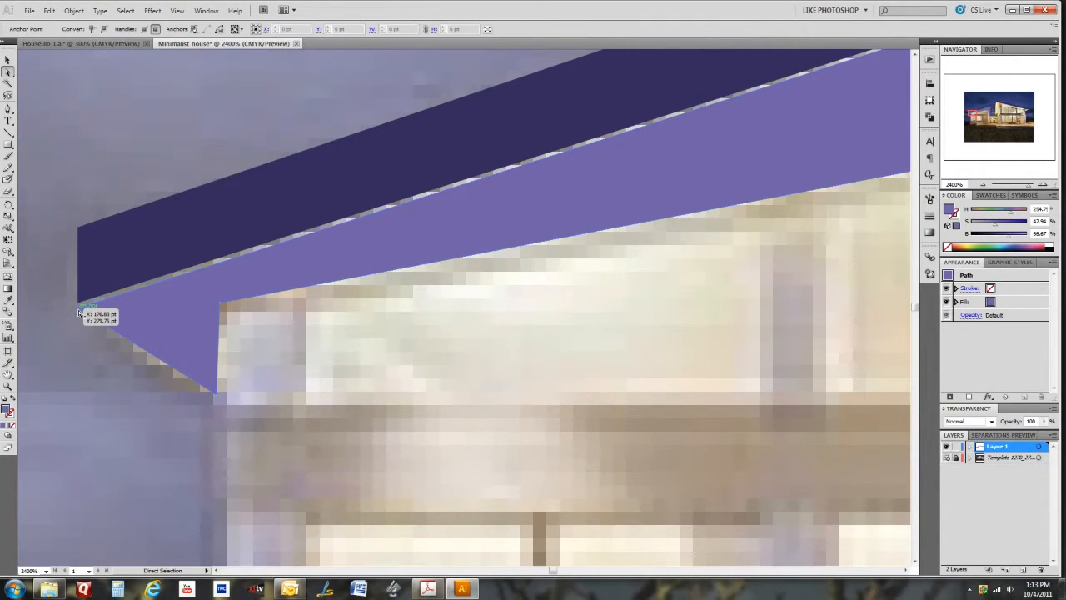
left_click_drag(79, 312, 80, 306)
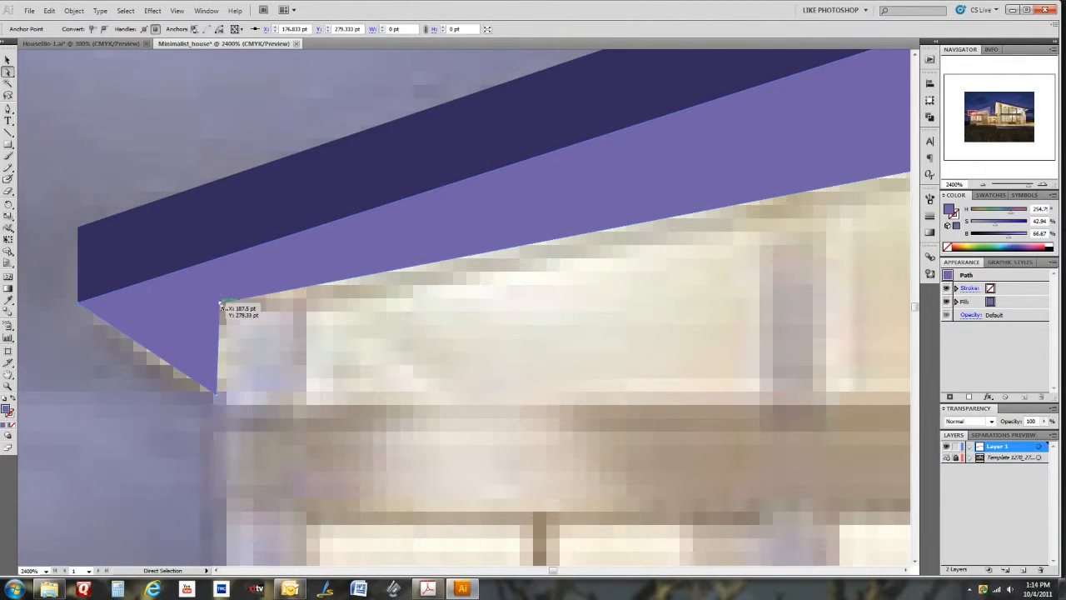
- Align the underside's inner eave anchor vertically above the wall corner anchor and deselect the shape
left_click(221, 305)
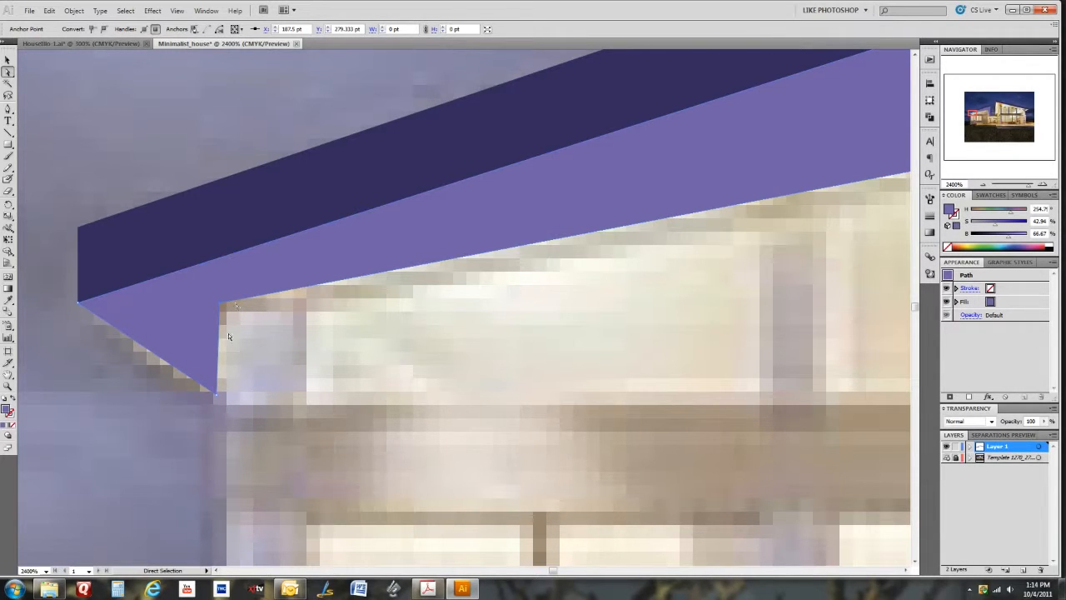
key("Left")
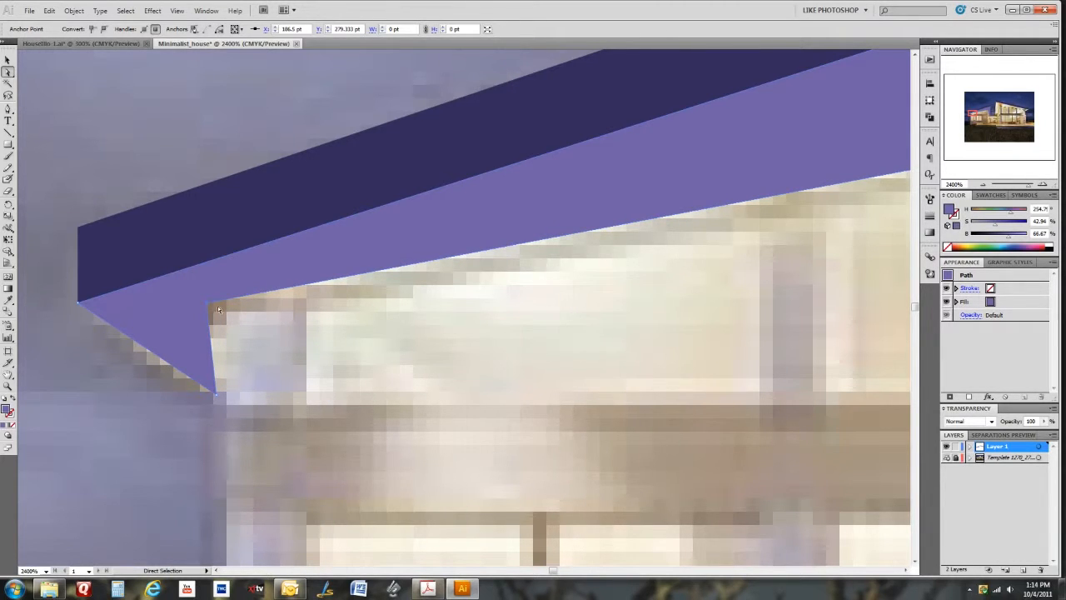
left_click_drag(208, 304, 218, 306)
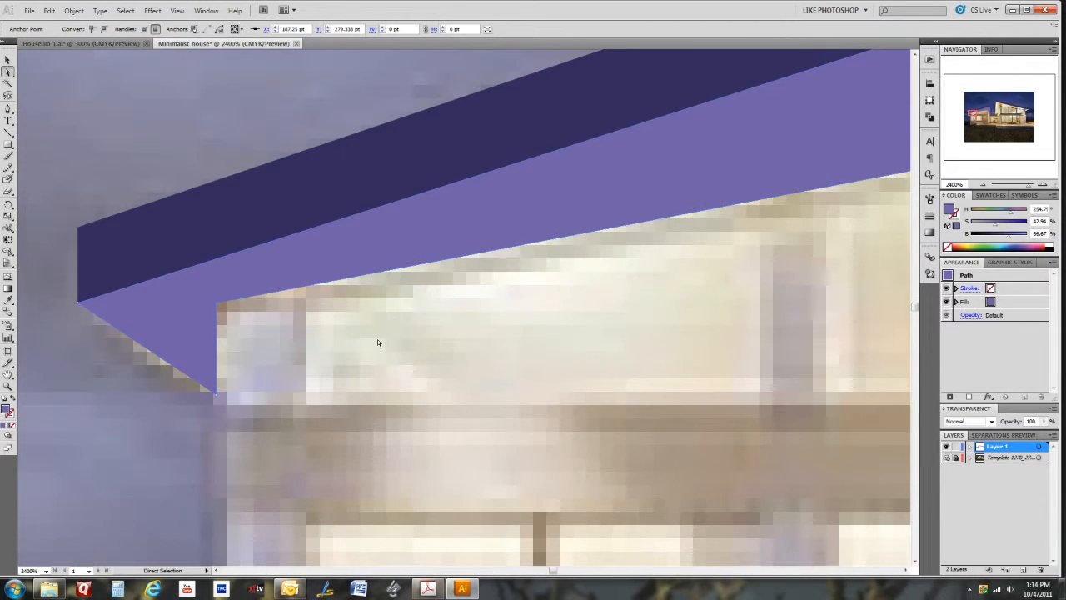
left_click(378, 339)
- Trace the leftmost upper window pane beneath the left roof as a closed four-point path with the Pen tool
key("ctrl+0")
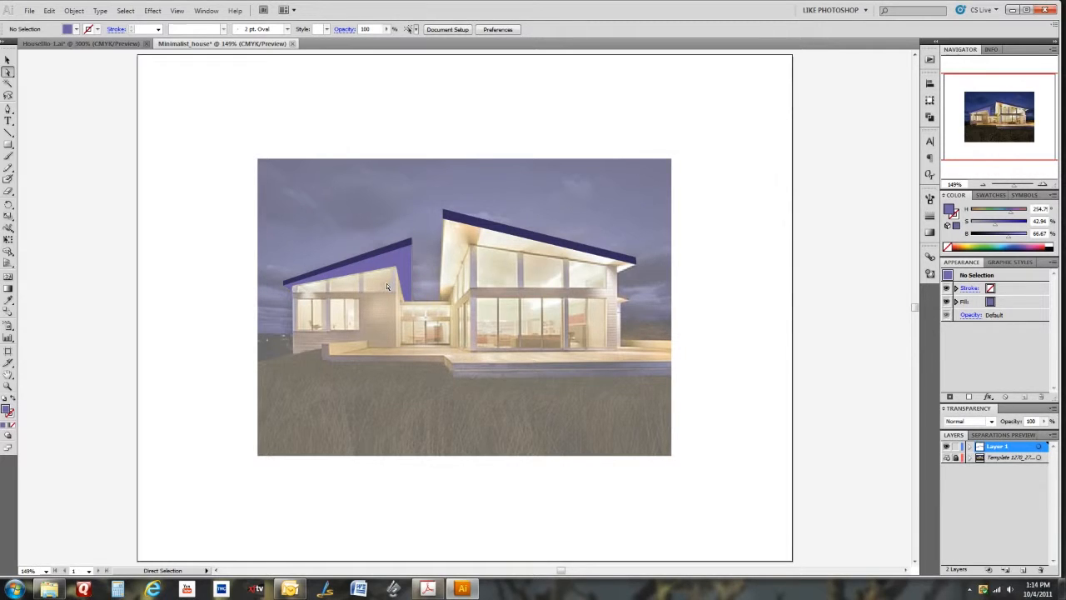
key("z")
left_click_drag(416, 308, 282, 260)
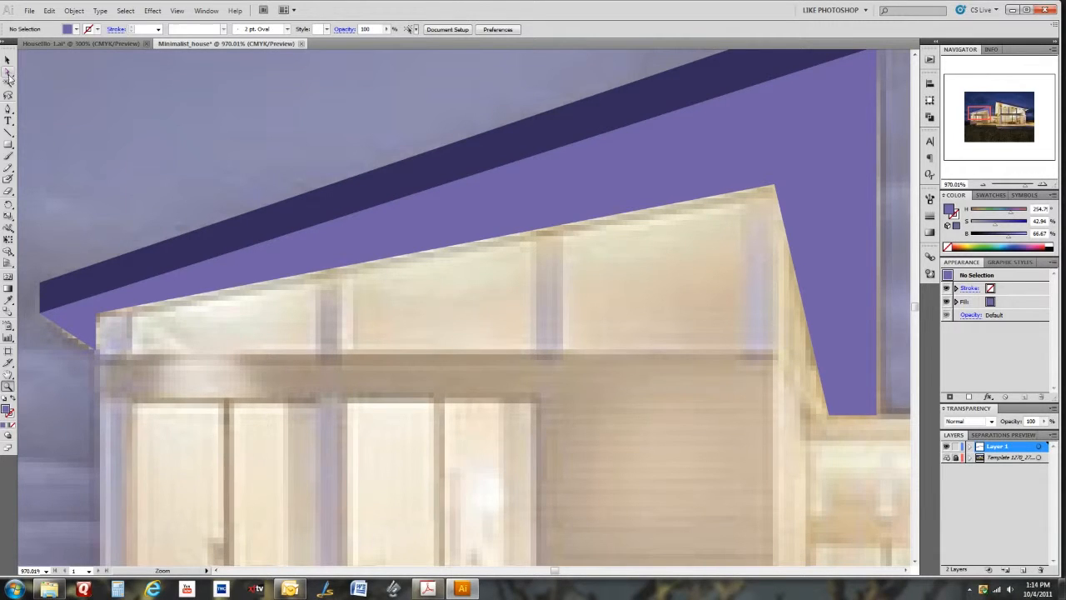
left_click(8, 109)
left_click(131, 307)
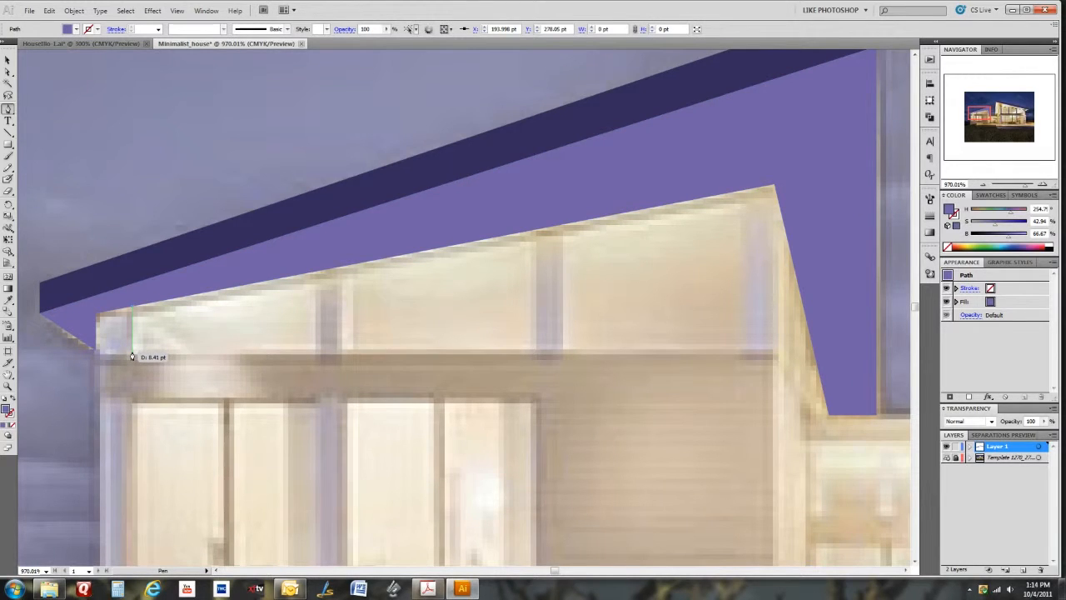
left_click(131, 357)
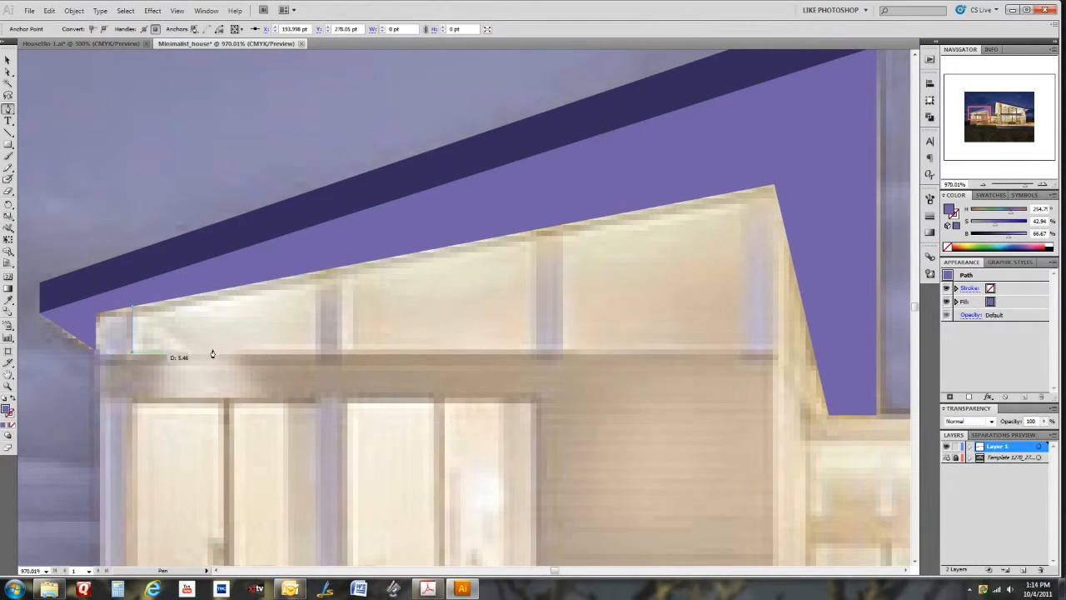
left_click(315, 353)
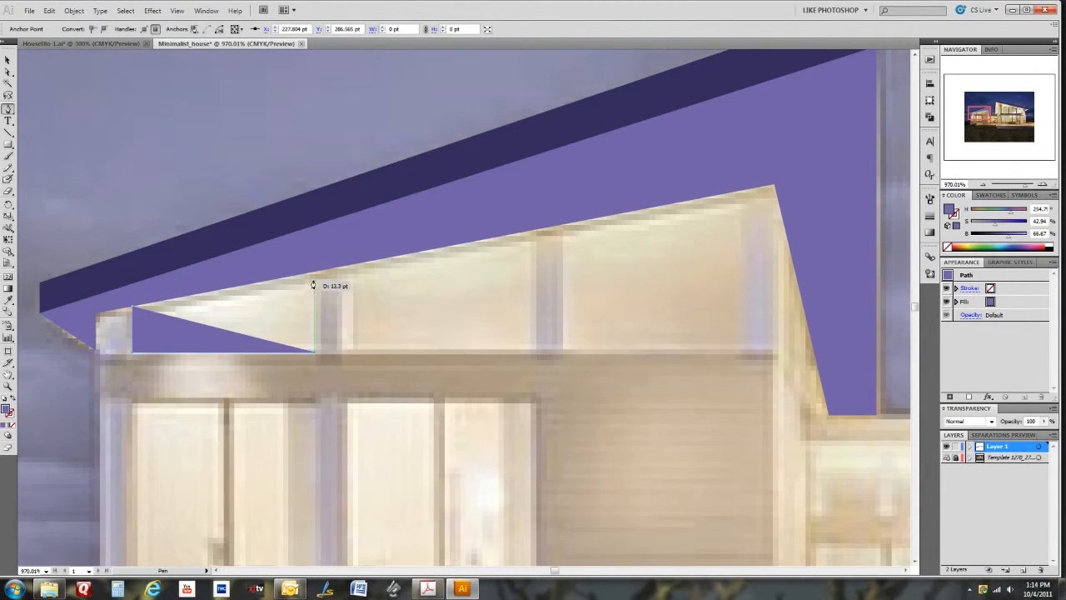
left_click(315, 276)
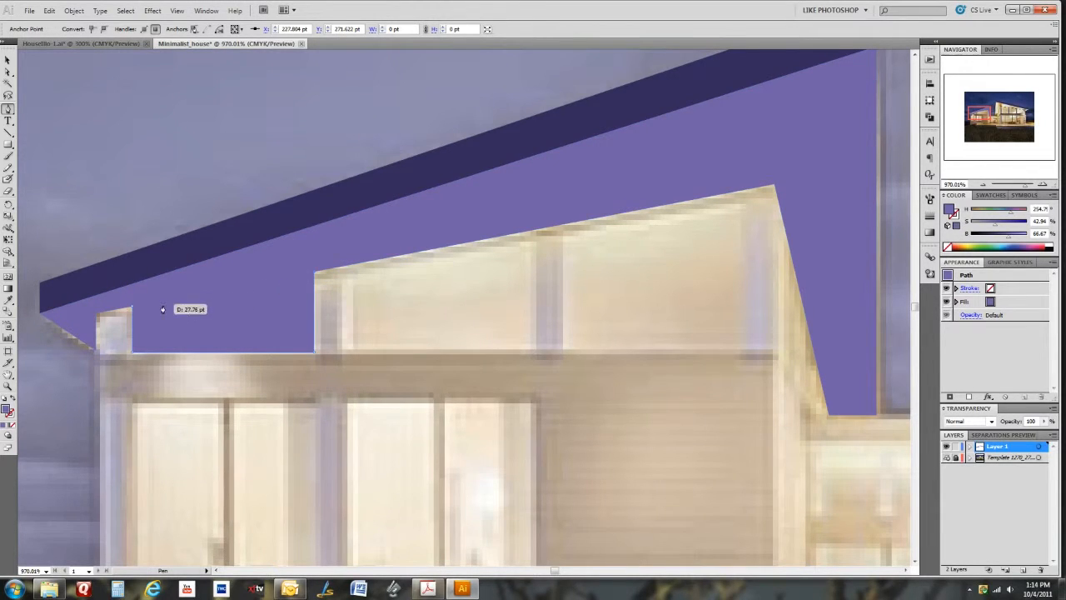
left_click(131, 310)
- Recolour the traced window pane with brightness 100% and saturation 26%, and deselect it
left_click(9, 59)
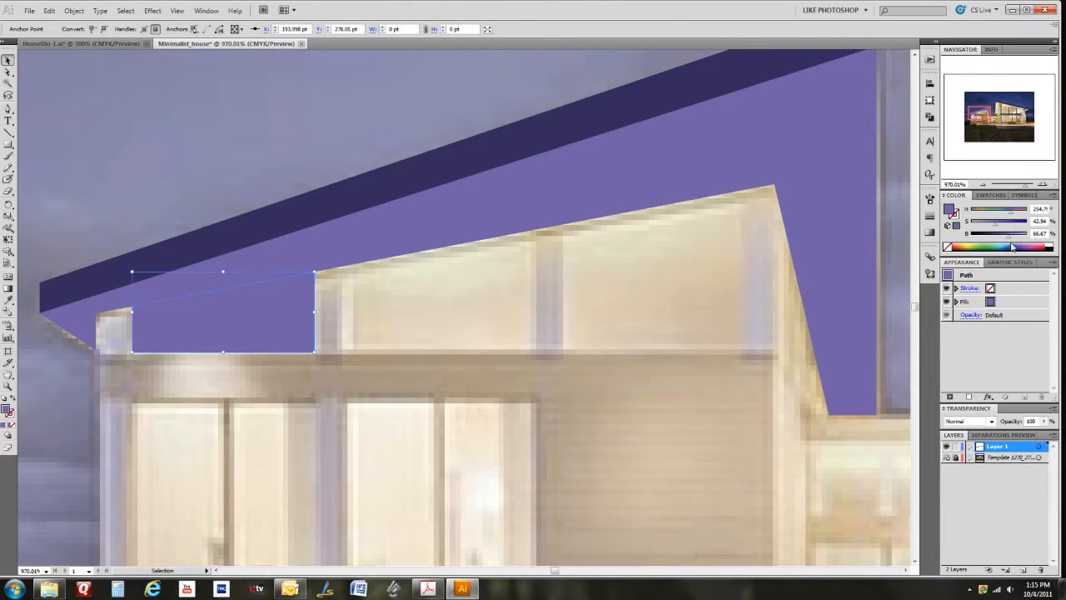
left_click_drag(1012, 238, 1031, 239)
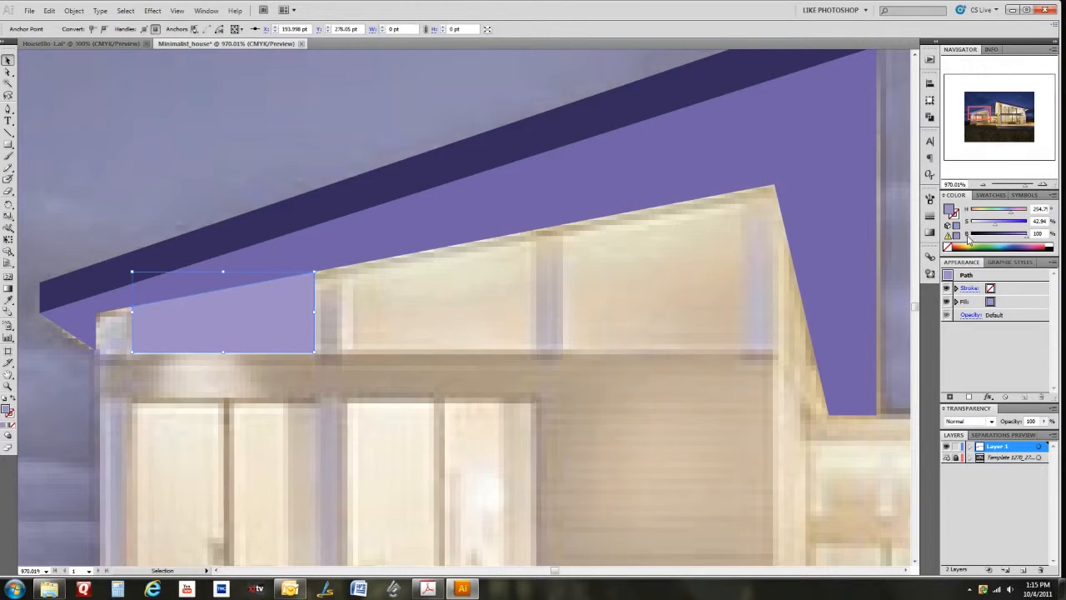
left_click_drag(994, 228, 987, 229)
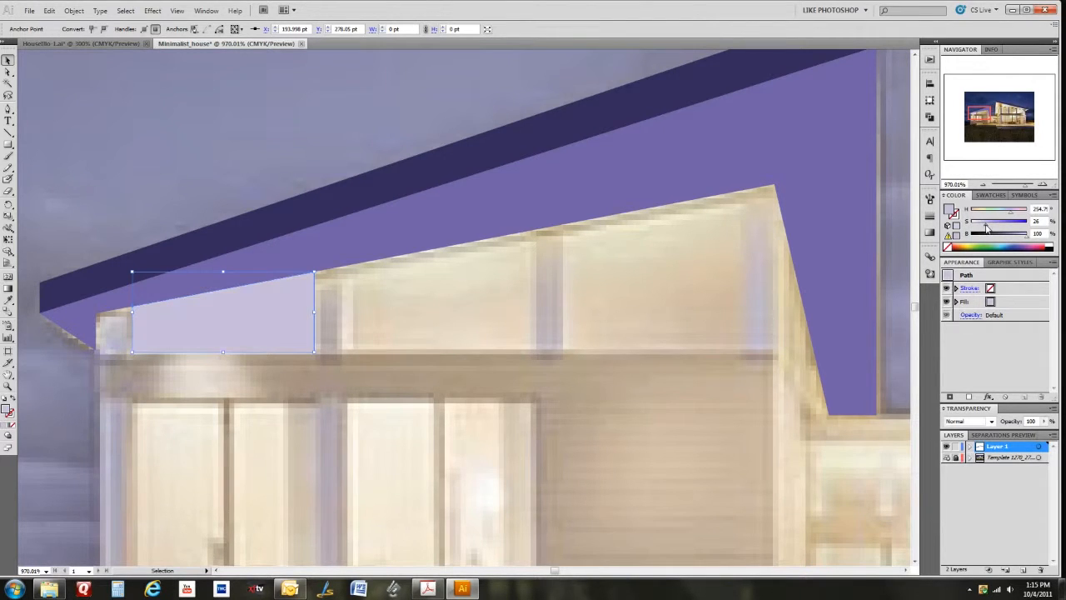
left_click(247, 111)
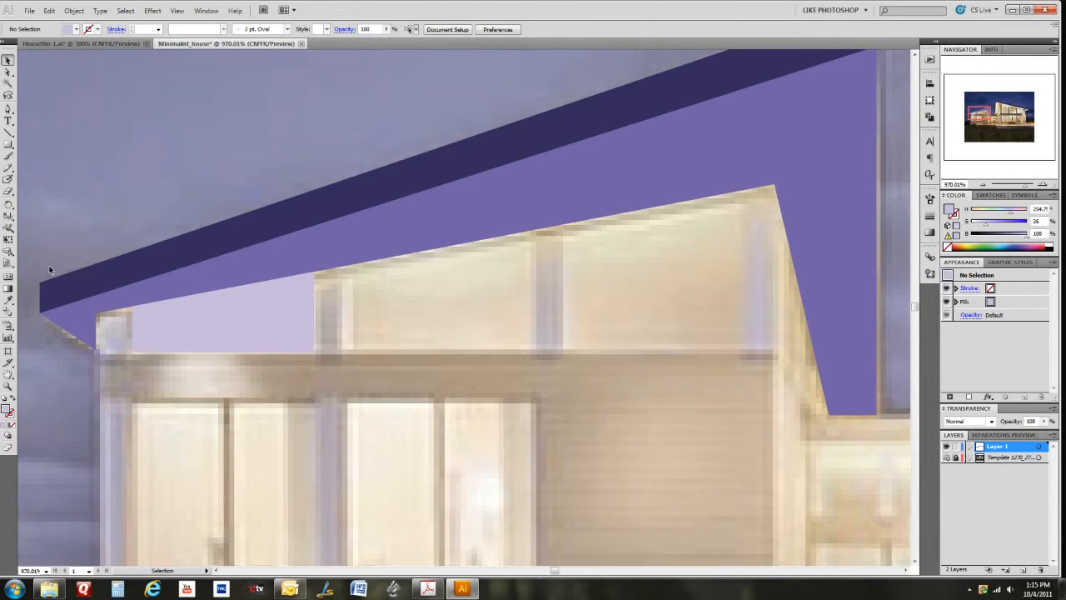
- Activate the Pen tool and check whether Smart Guides are enabled
left_click(7, 108)
left_click(178, 11)
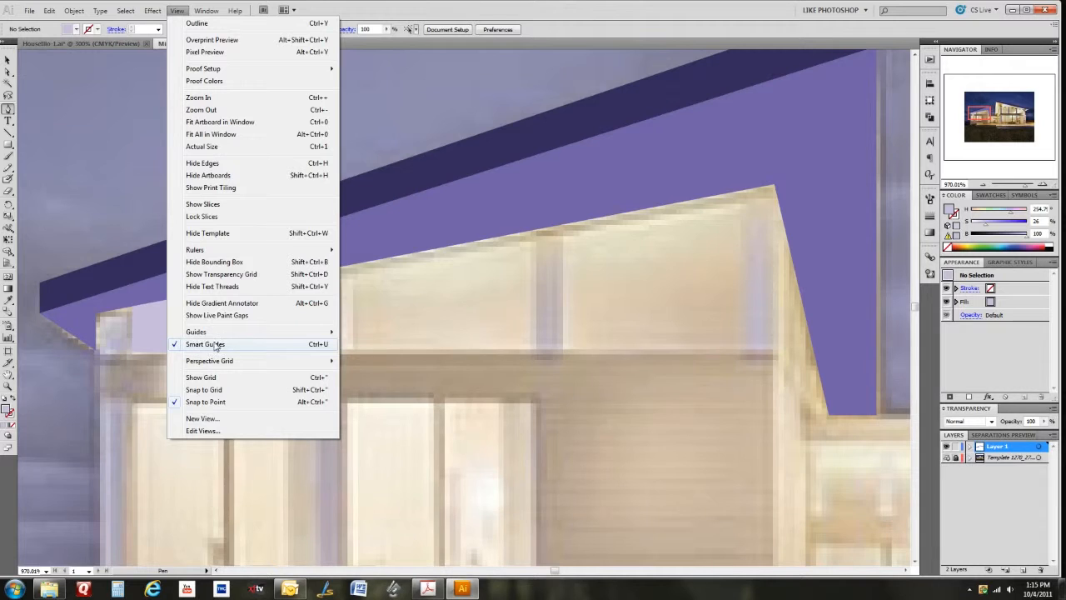
mouse_move(213, 333)
left_click(436, 6)
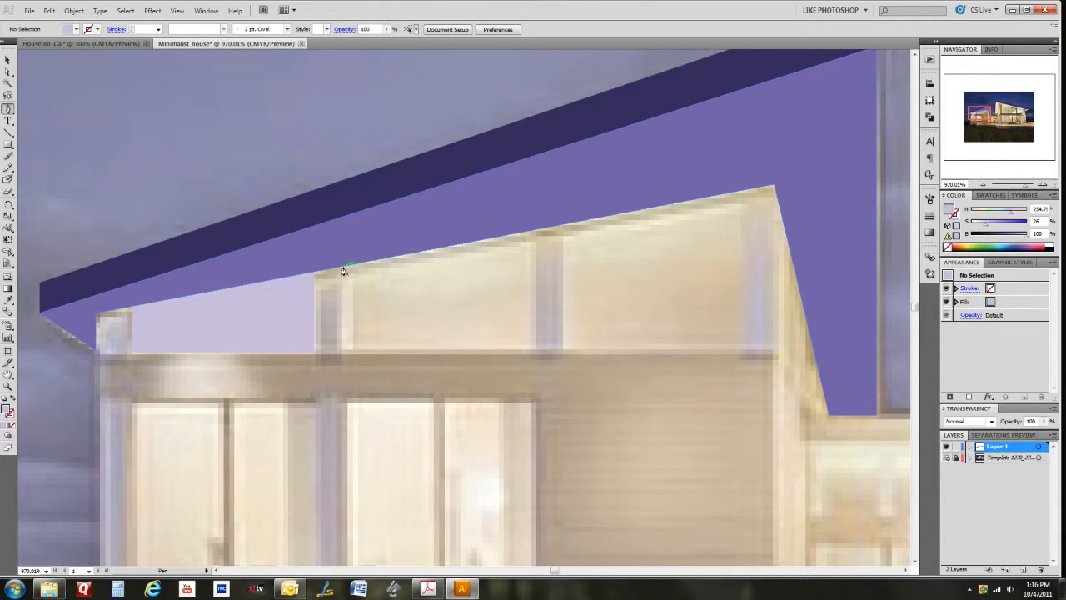
- Trace the second upper window pane beneath the left roof as a closed four-point path with the Pen tool and deselect it
left_click_drag(343, 270, 342, 357)
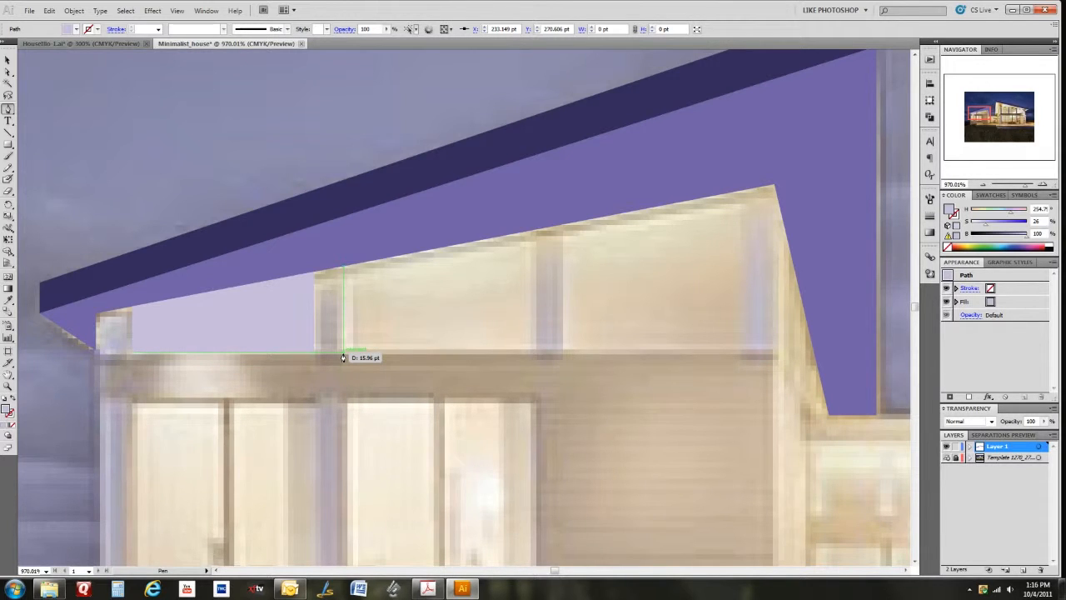
left_click(344, 354)
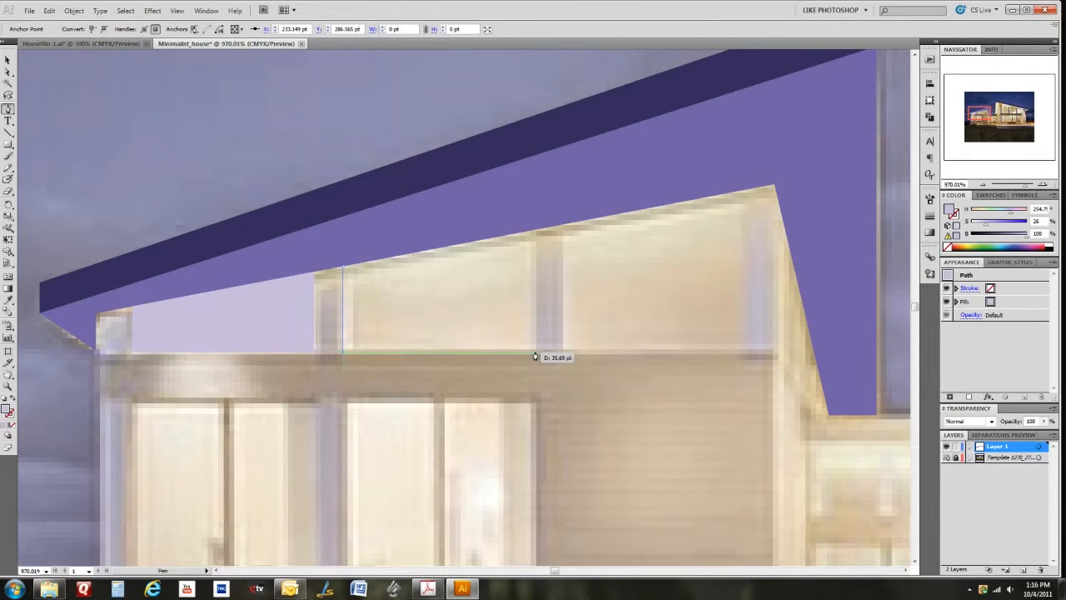
left_click(535, 354)
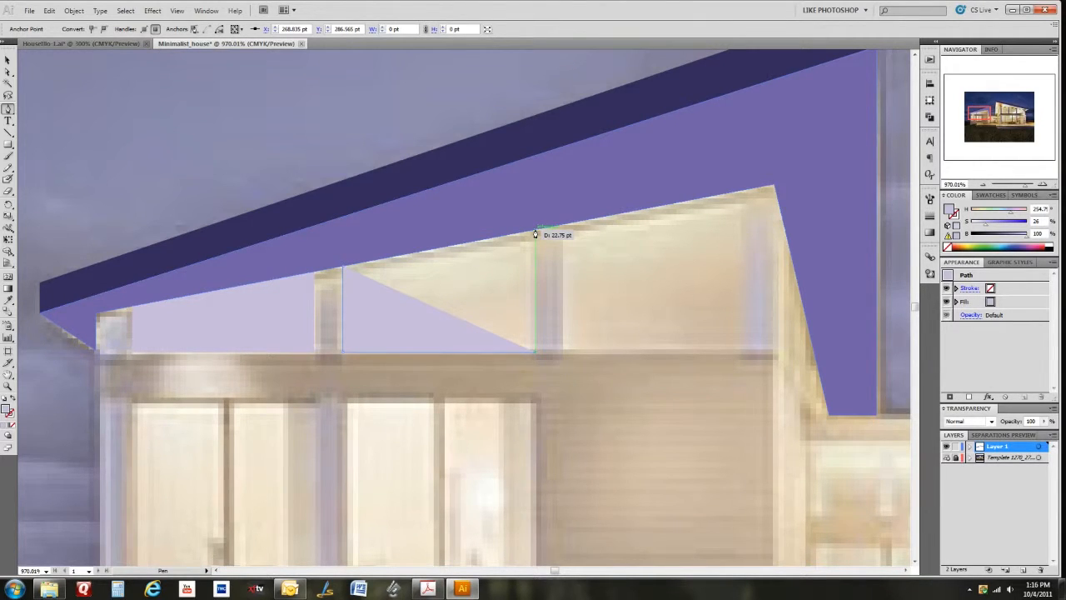
left_click(536, 234)
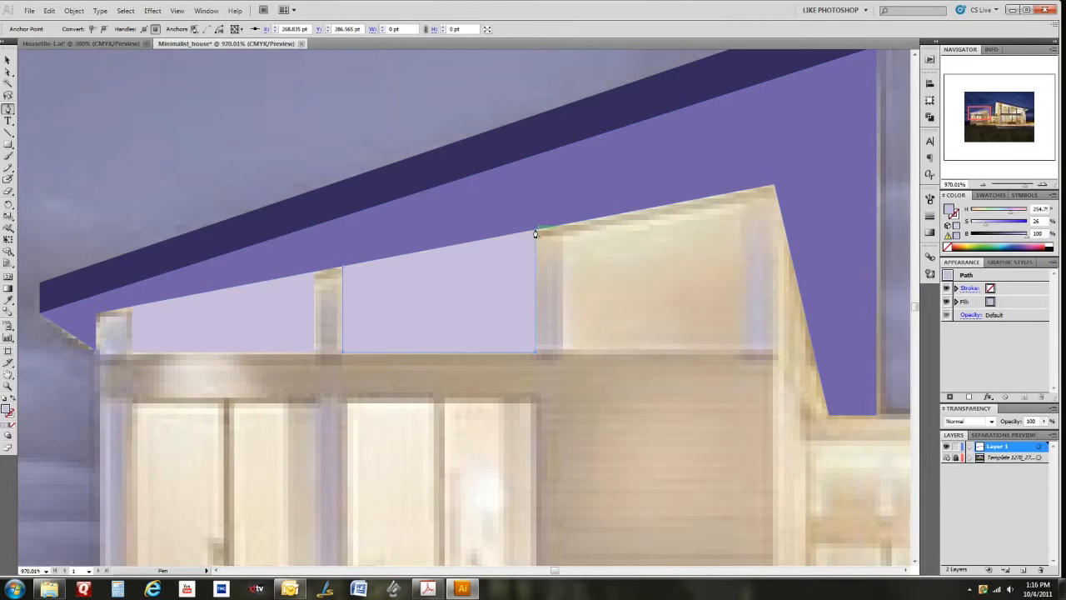
left_click(344, 271)
key("a")
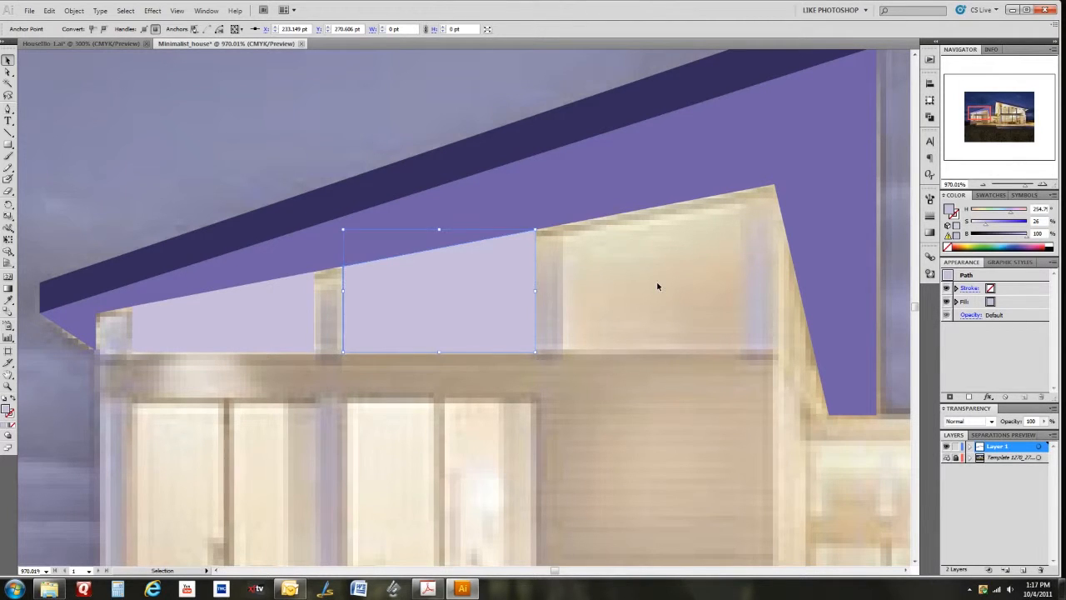
left_click(658, 287)
- Fit the artboard in view and temporarily hide the photo template layer to examine the traced shapes alone
key("ctrl+0")
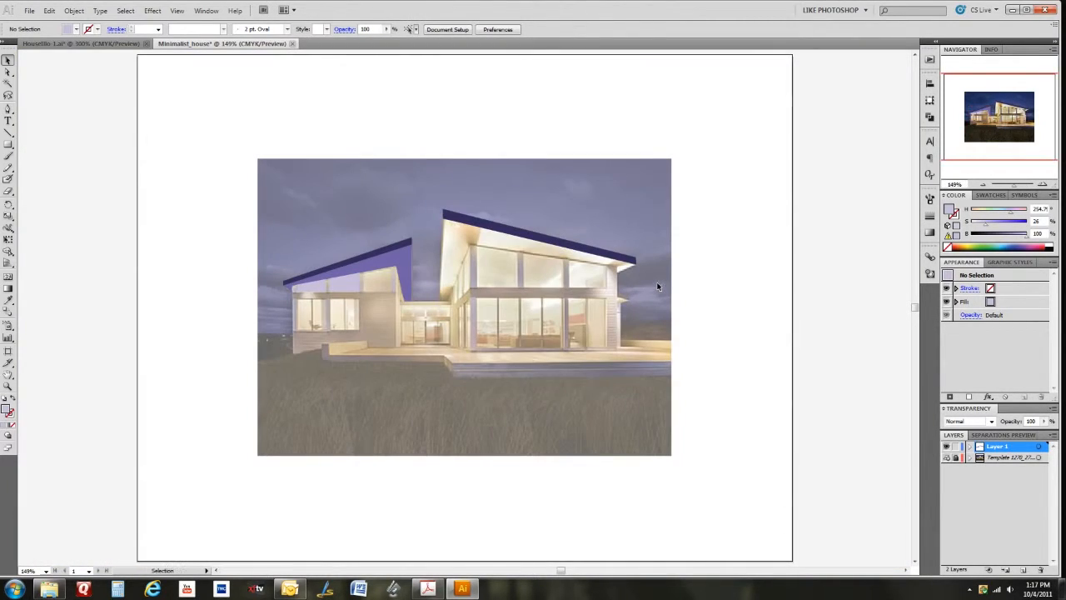
left_click(948, 458)
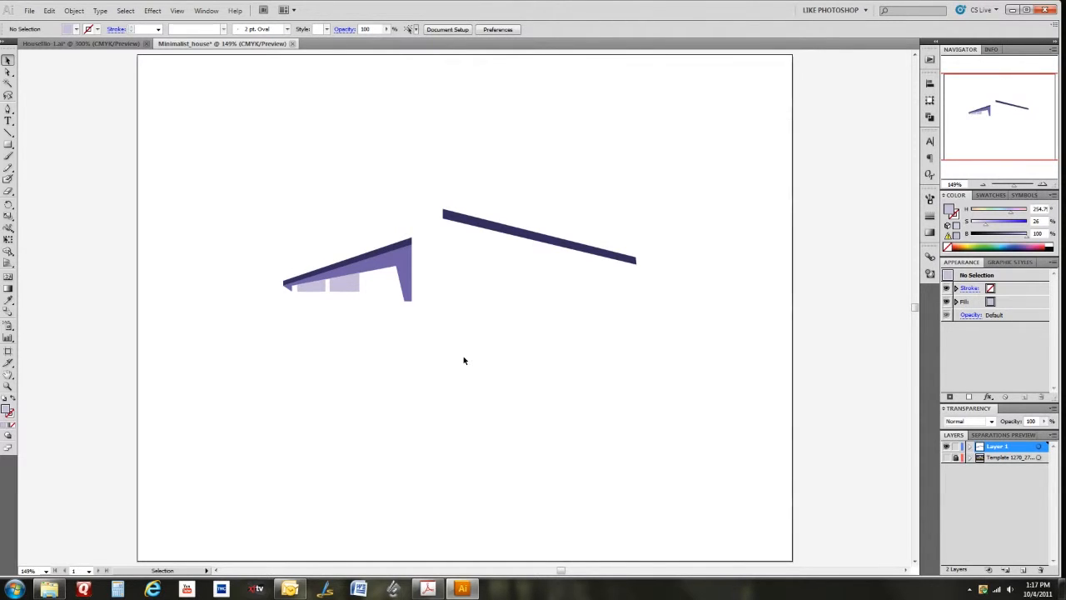
left_click(947, 458)
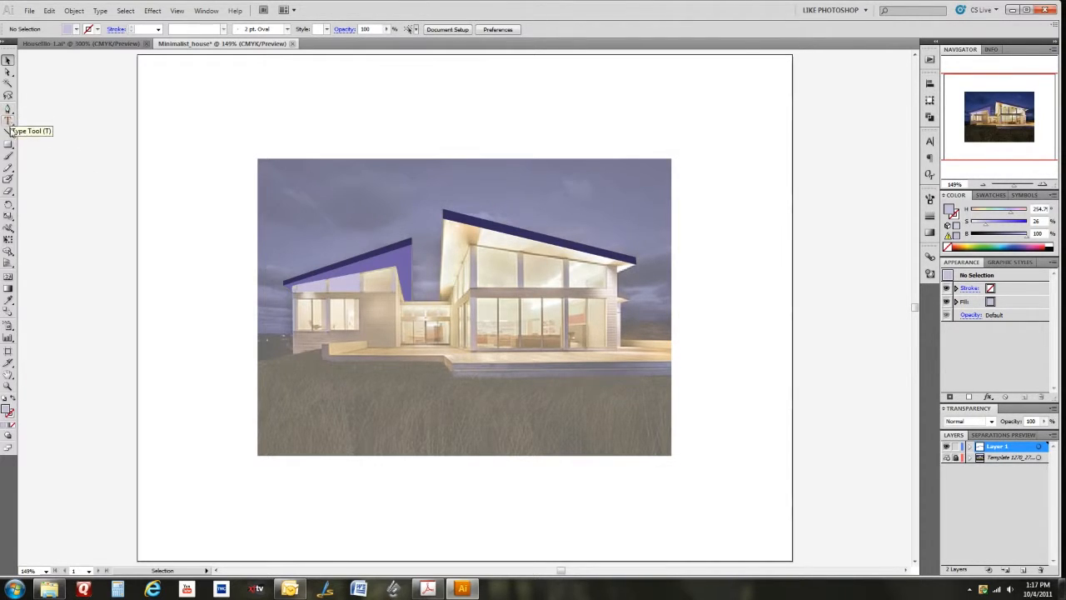
- Trace the third upper window pane, nearest the left roof's peak, as a closed four-point path with the Pen tool
left_click(7, 386)
left_click_drag(431, 311, 342, 253)
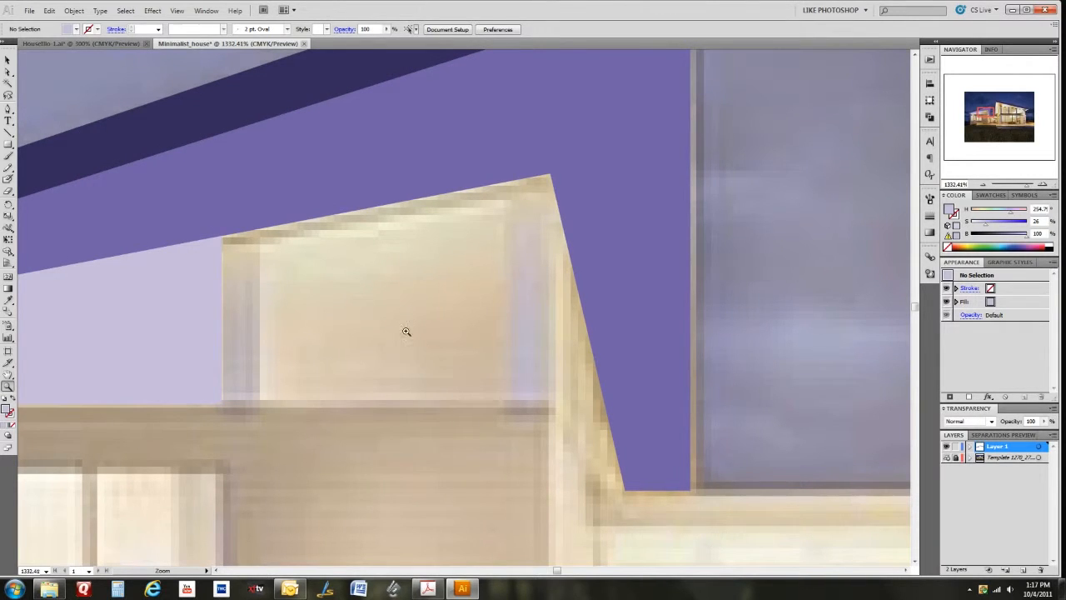
left_click(8, 111)
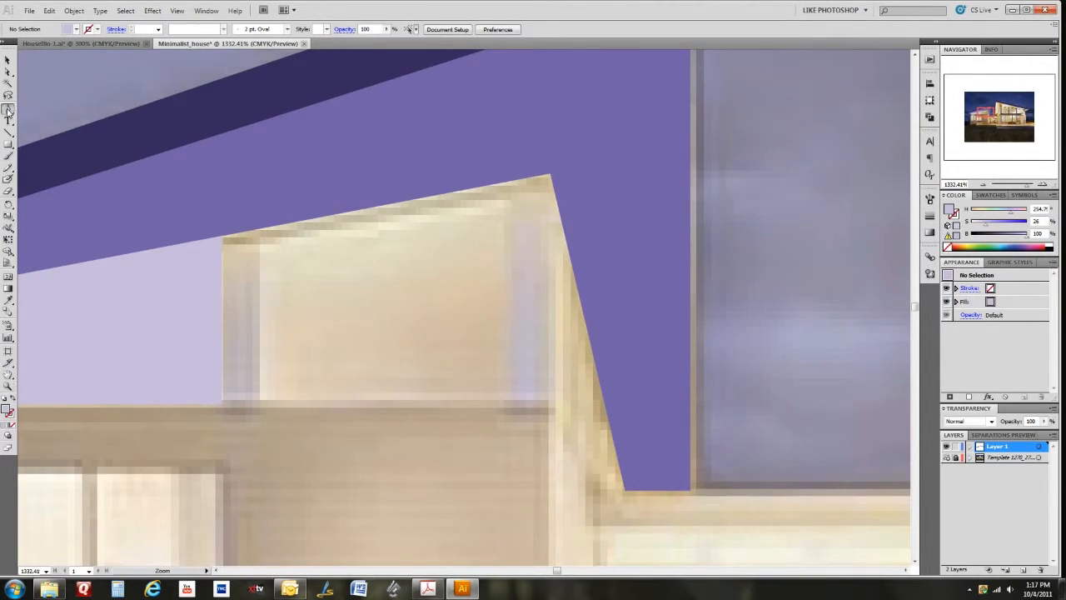
left_click(260, 234)
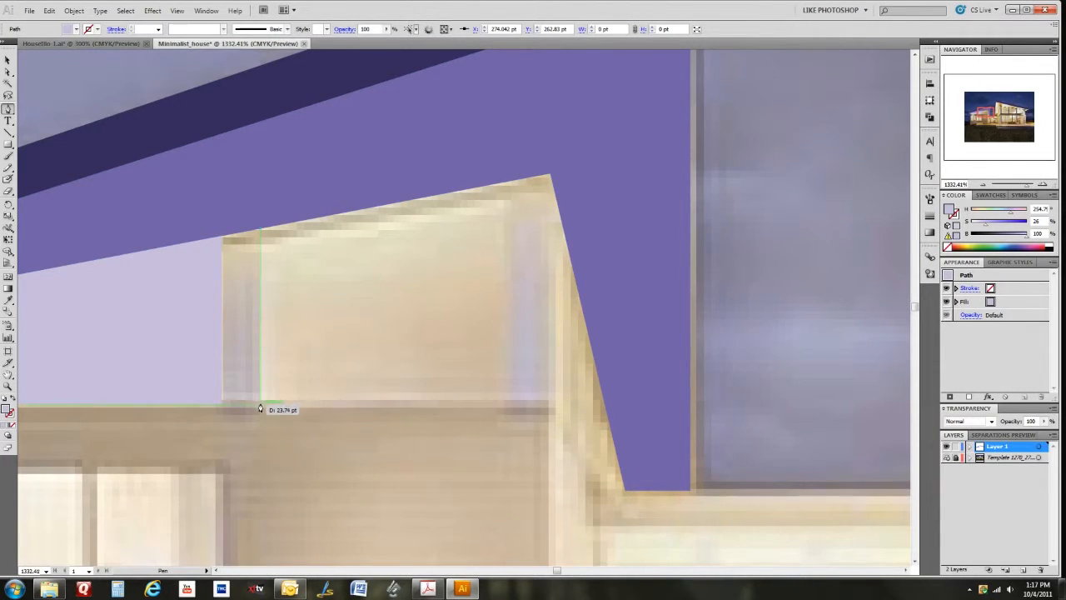
left_click(260, 406)
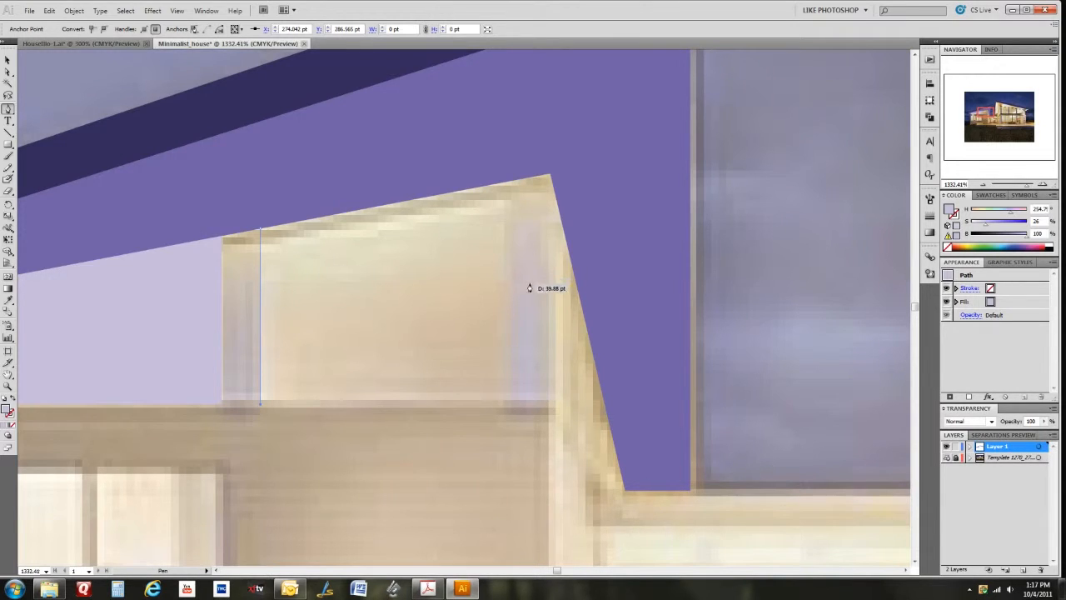
left_click(510, 408)
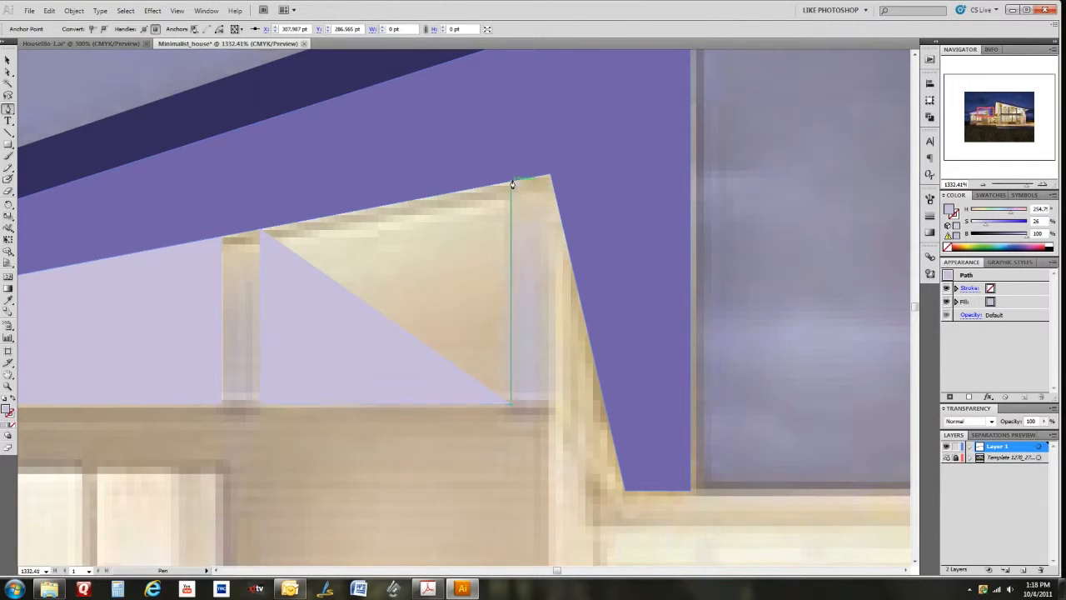
left_click(511, 183)
left_click(261, 229)
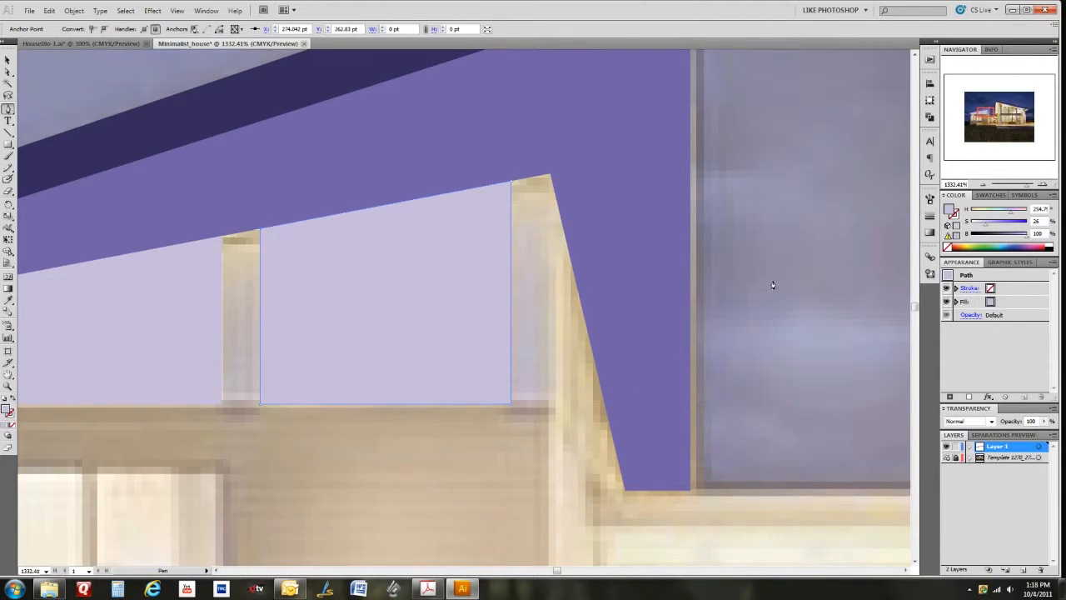
- Trace the leftmost front-facing upper window pane beneath the right roof as a closed four-point path with the Pen tool
left_click_drag(805, 279, 767, 315)
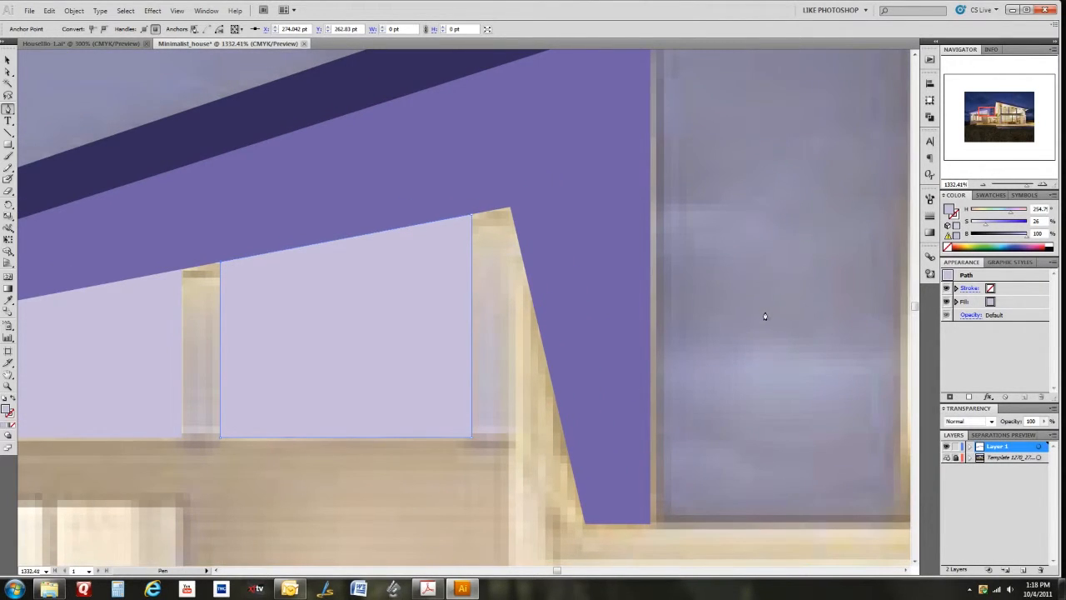
key("ctrl")
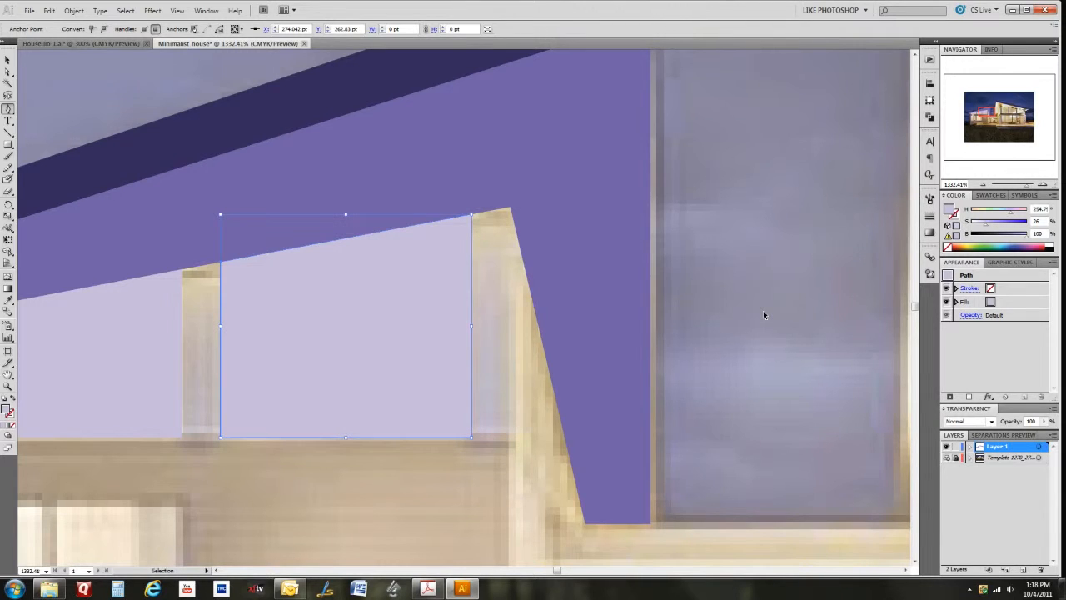
key("ctrl+minus")
key("ctrl+minus")
key("ctrl+minus")
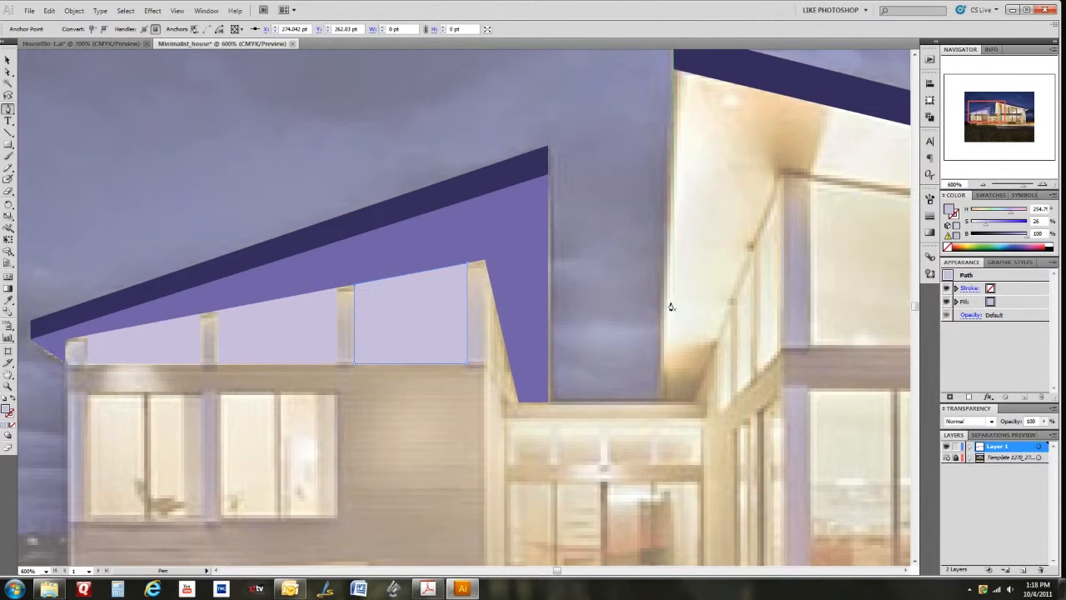
scroll(666, 248, "right", 10)
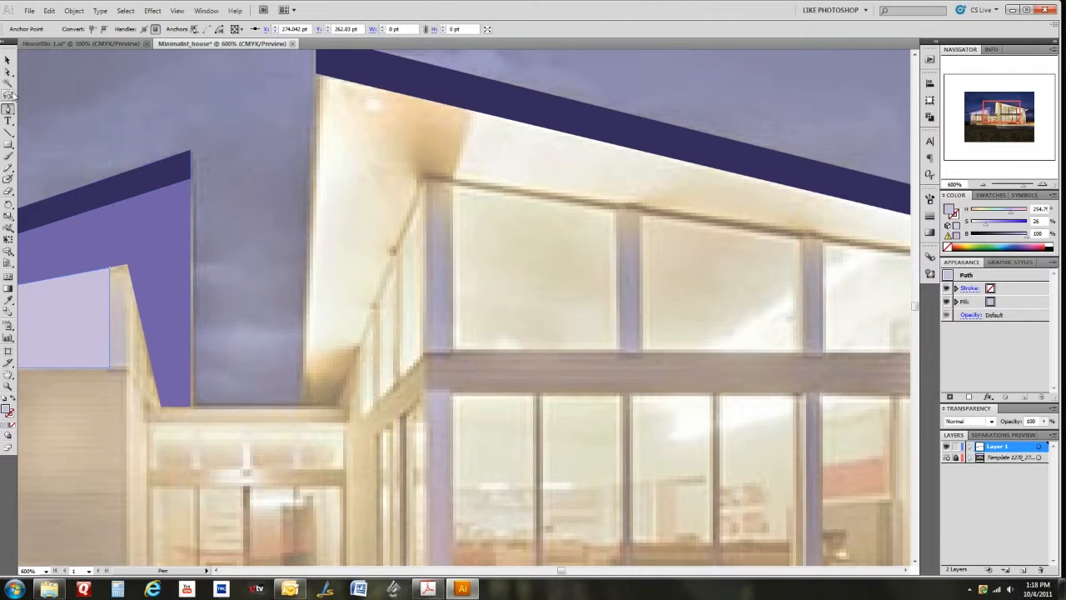
left_click(454, 186)
left_click(454, 355)
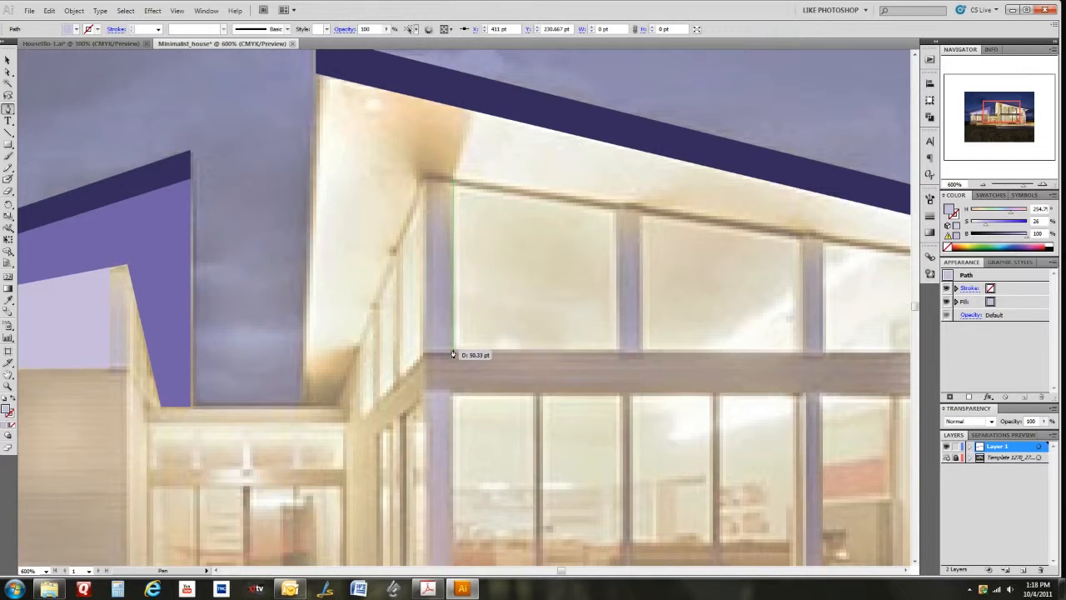
left_click(453, 355)
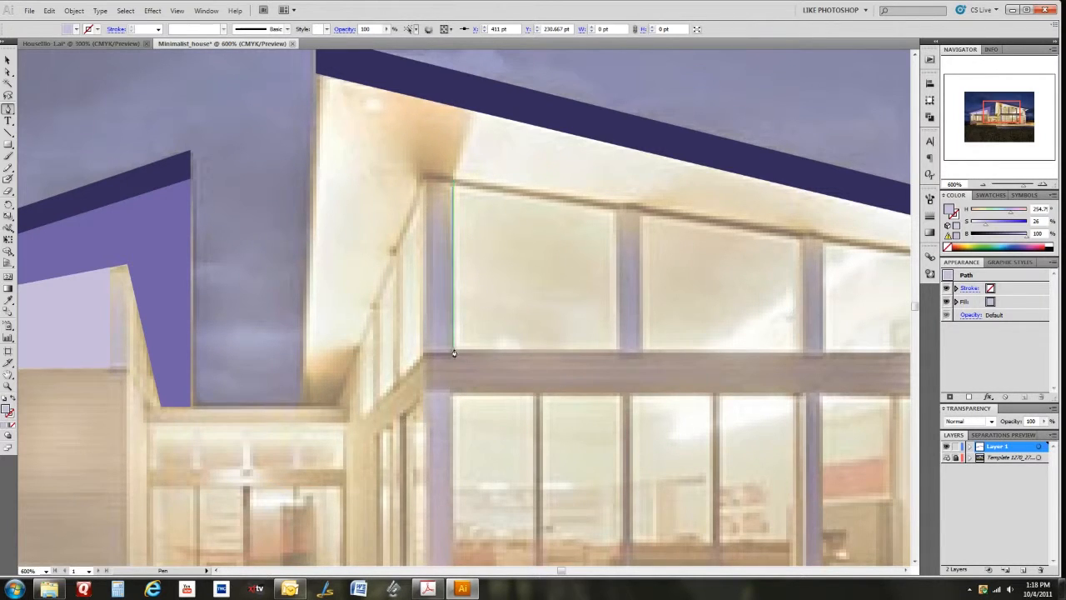
left_click(619, 353)
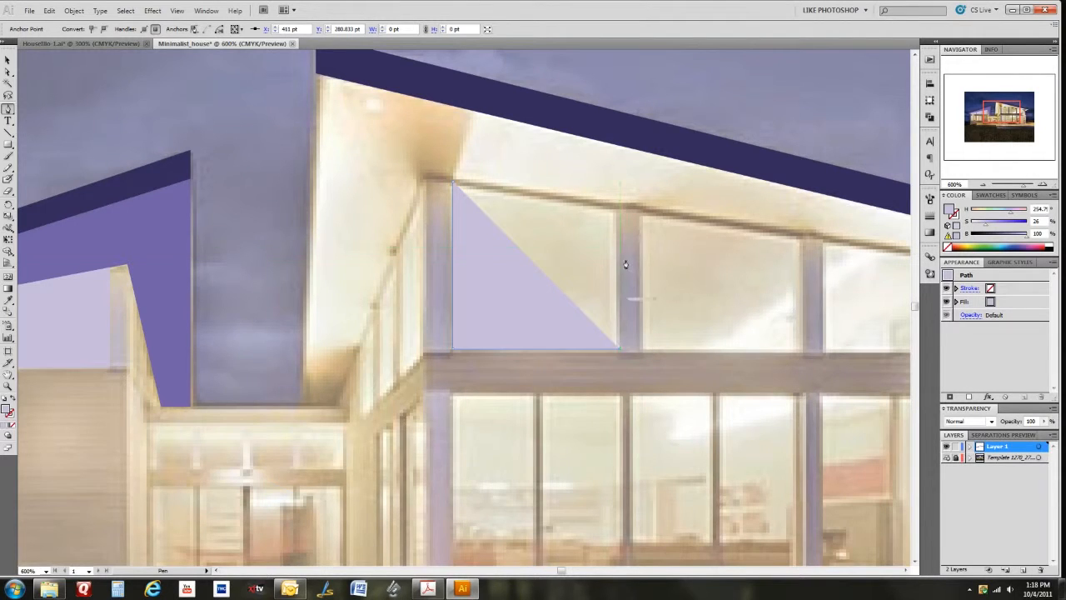
left_click(619, 208)
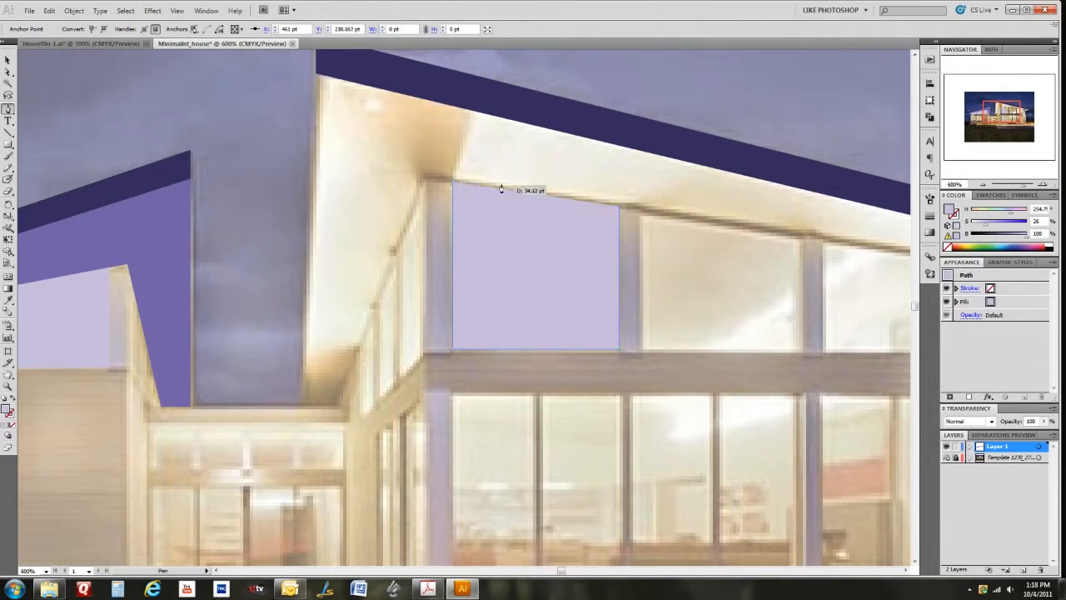
left_click(454, 185)
- Pick up the left roof underside's purple fill for the Pen tool by selecting that shape, leaving nothing selected
left_click(6, 59)
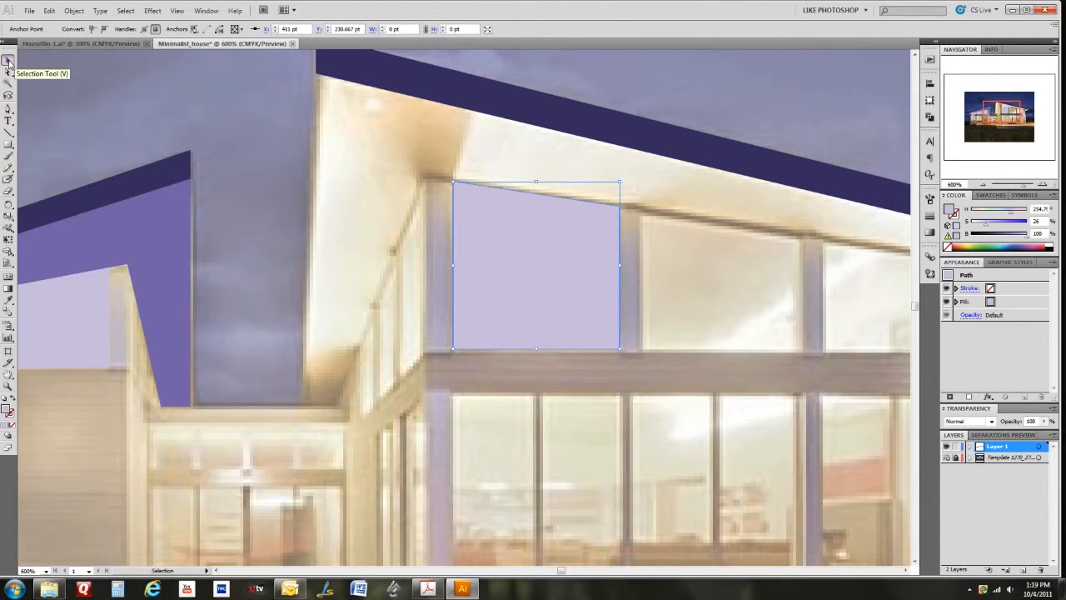
left_click(170, 223)
left_click(7, 108)
key("ctrl+shift+a")
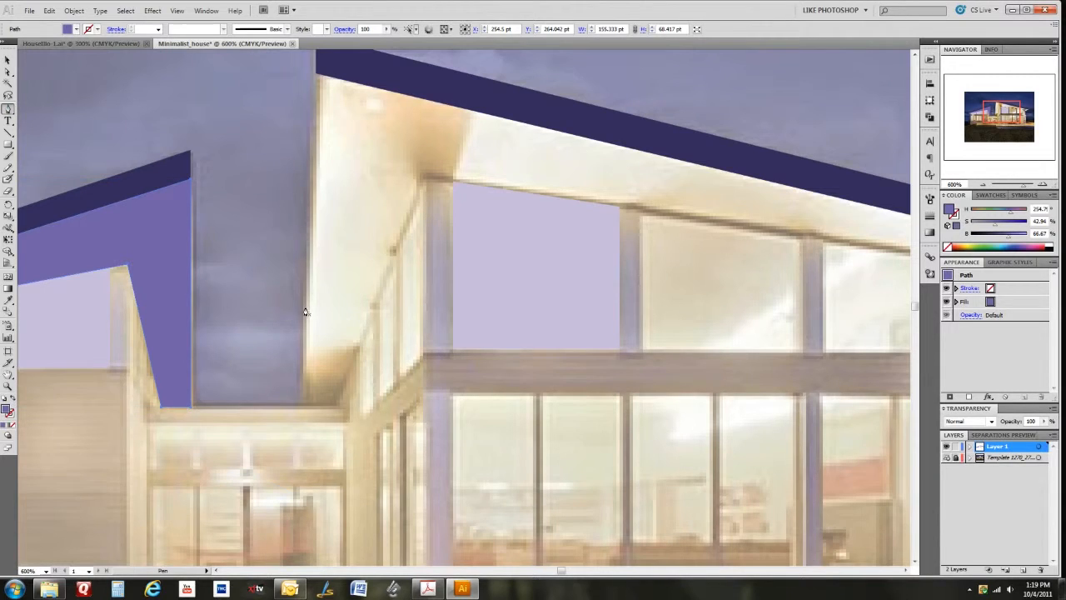
- Start the right roof's underside path at its low inner end, following the roof edge to the eave tip and back to the wall corner
left_click(336, 406)
left_click(301, 412)
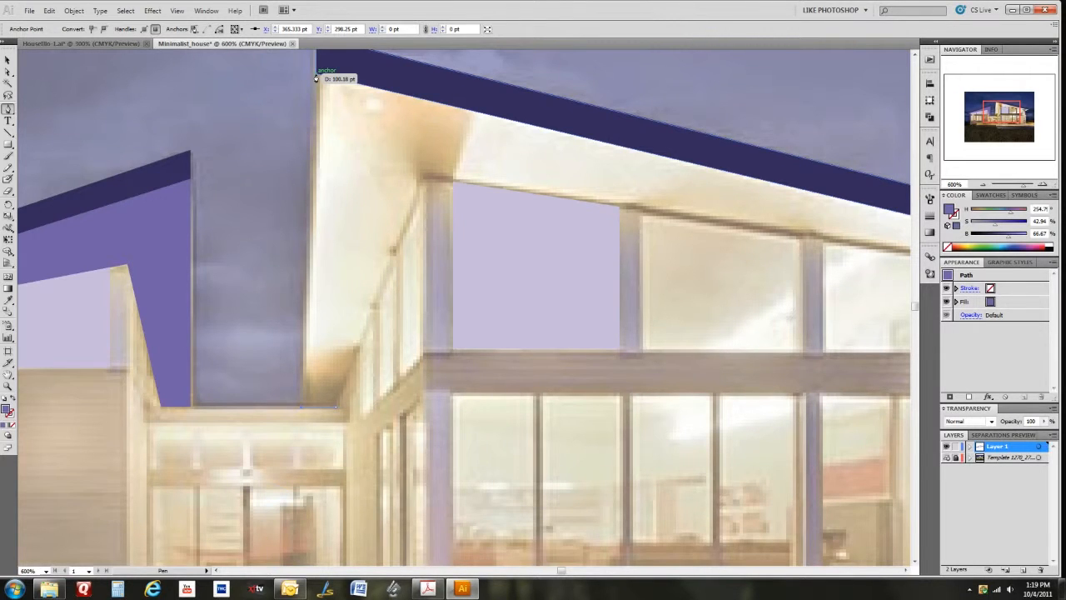
left_click(316, 77)
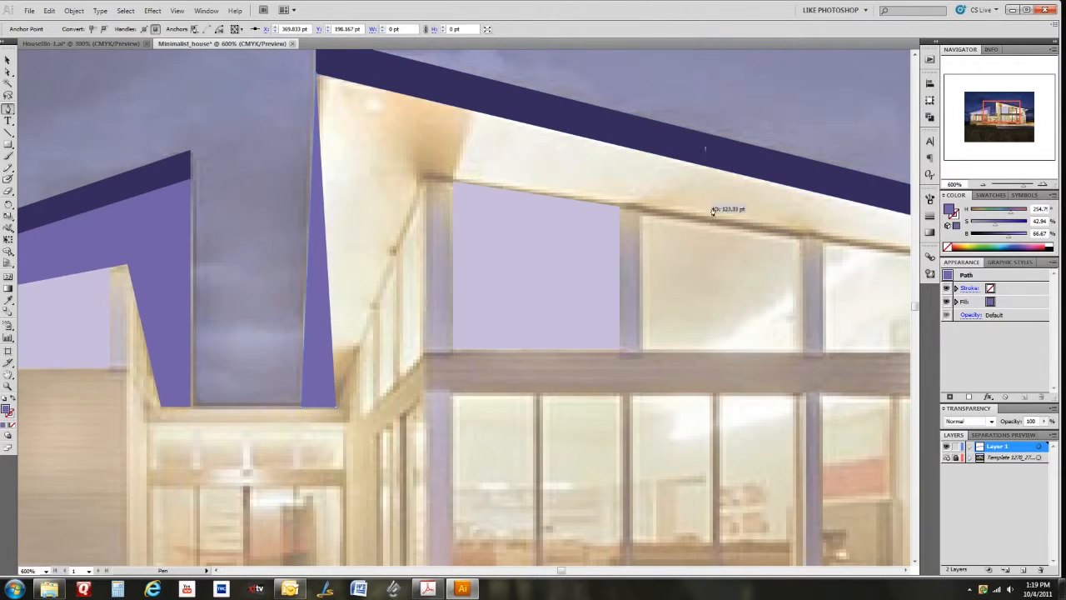
left_click_drag(771, 208, 388, 126)
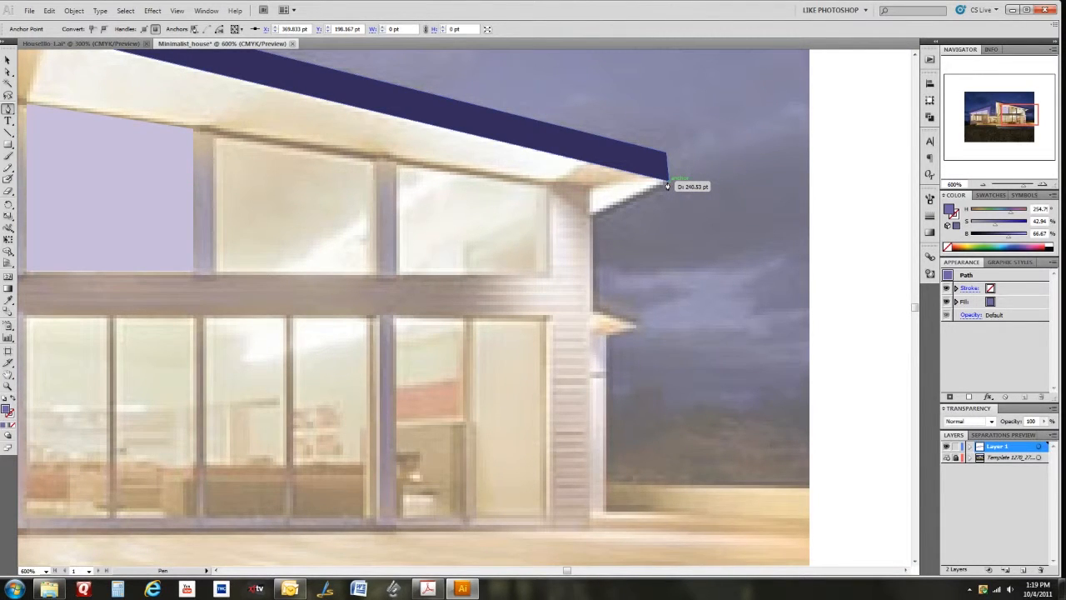
left_click(667, 182)
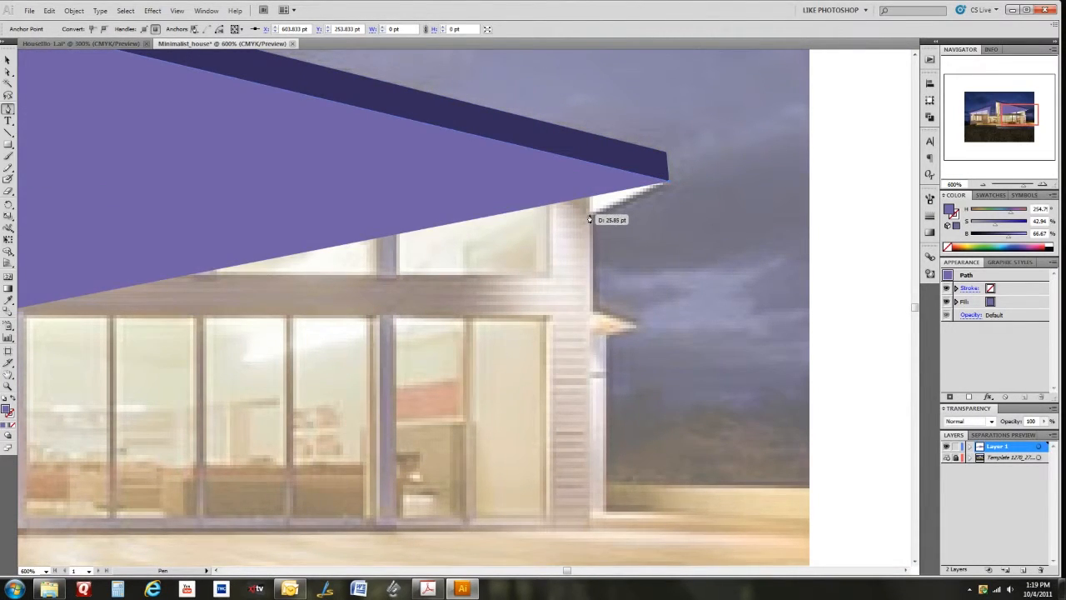
left_click(589, 215)
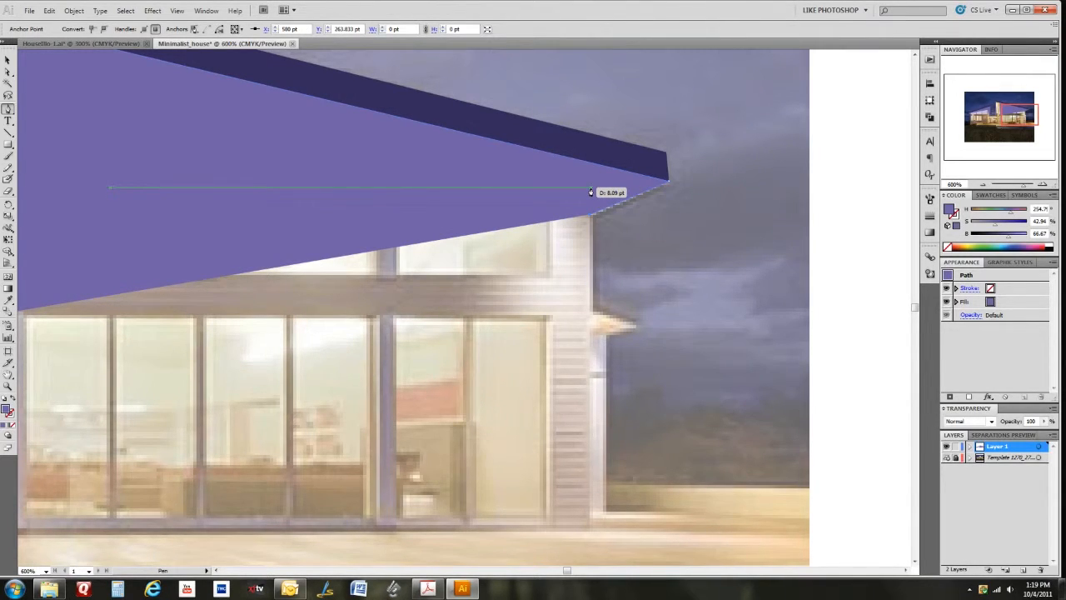
left_click(590, 192)
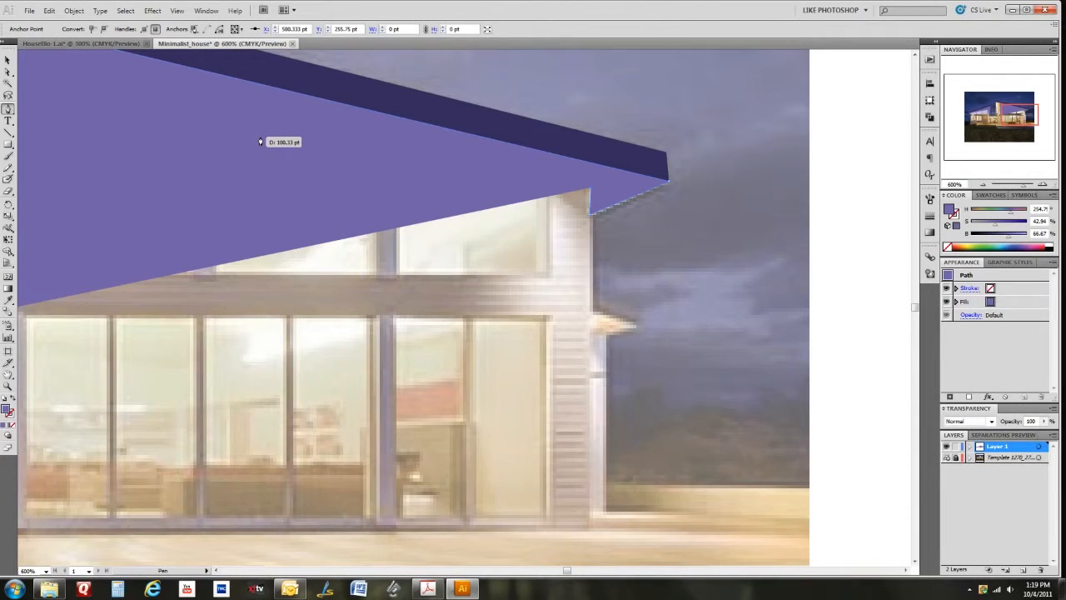
- Switch to Outline view and close the right underside's path through the corner above the upper windows, ending the Pen drawing
key("ctrl+y")
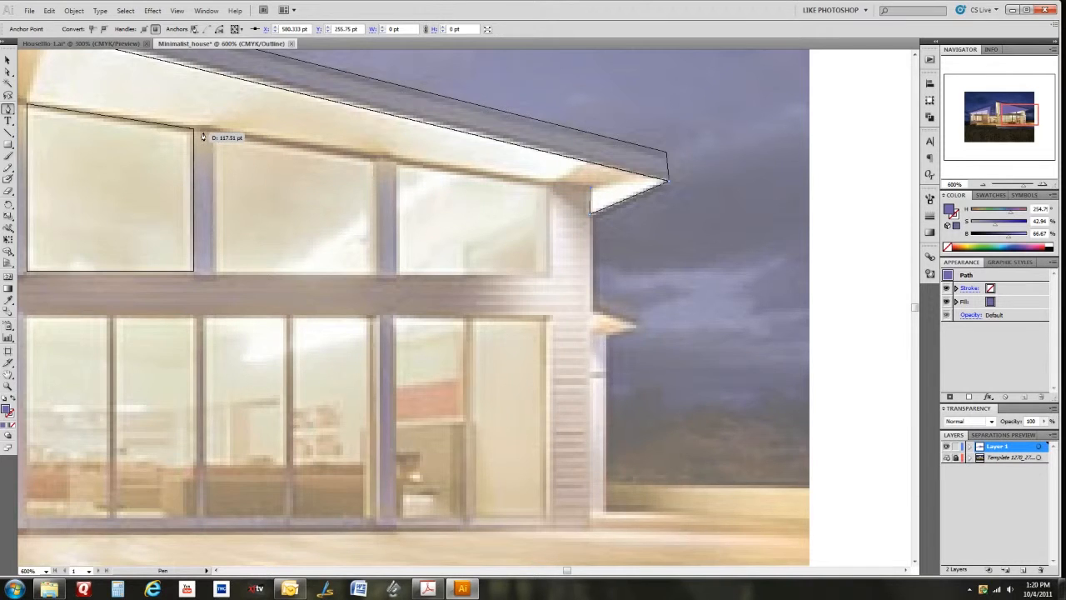
left_click_drag(238, 131, 392, 152)
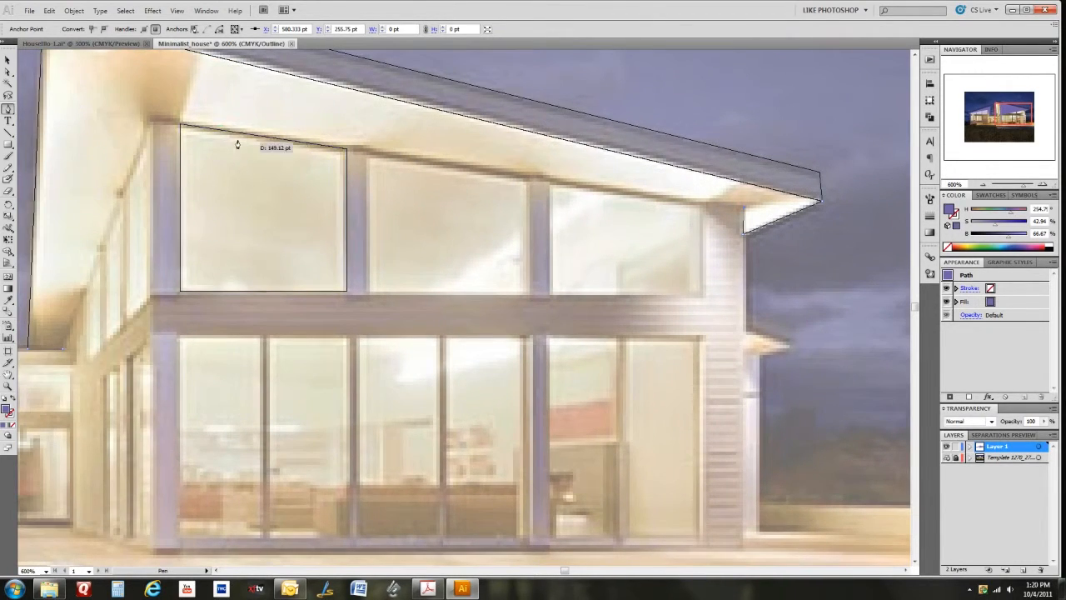
left_click(149, 115)
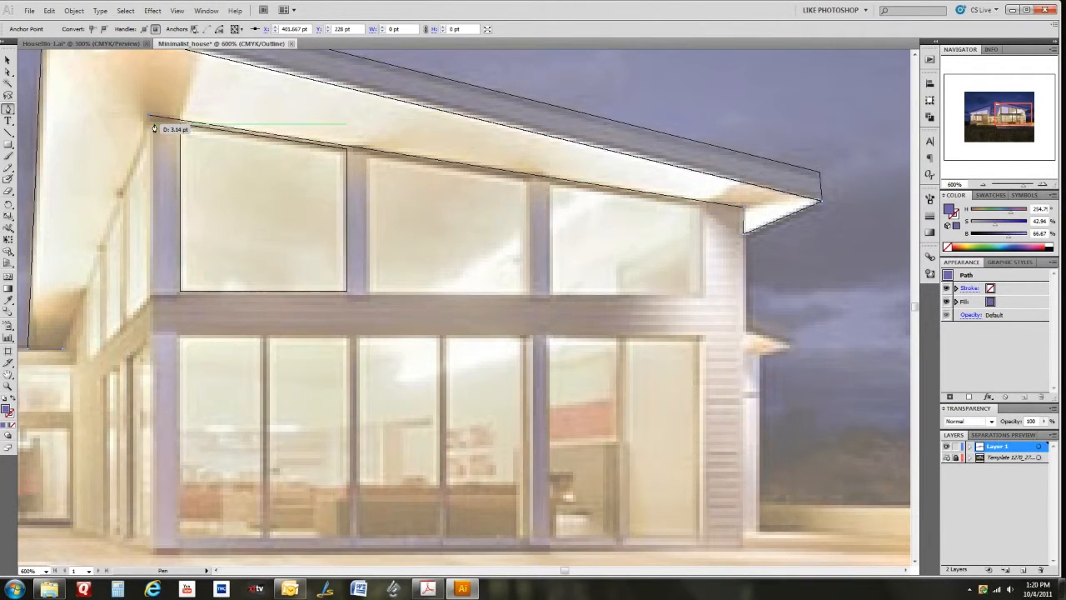
left_click(62, 350)
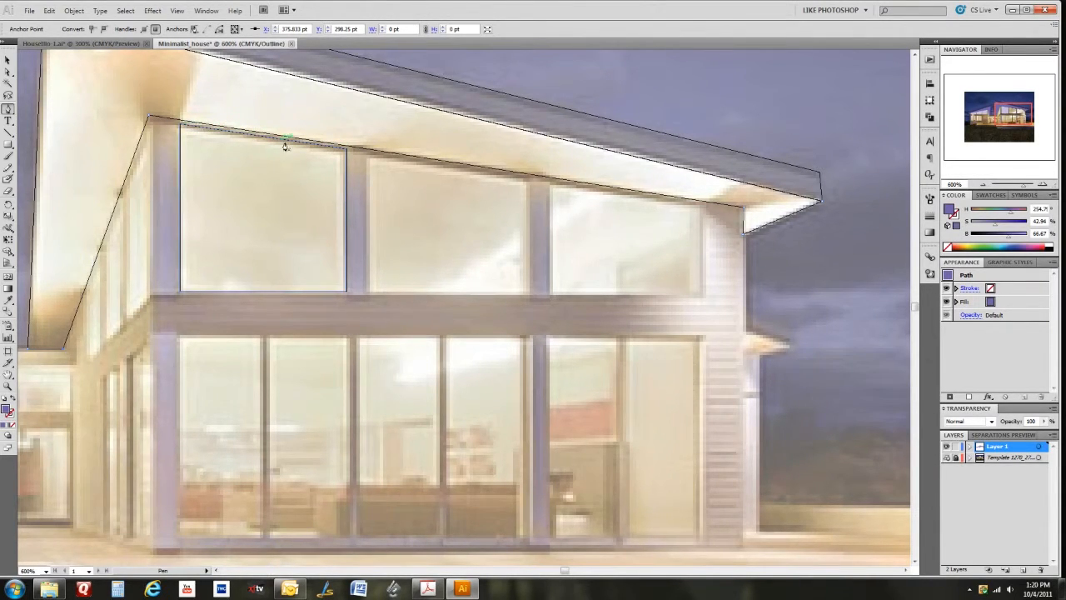
left_click(8, 60)
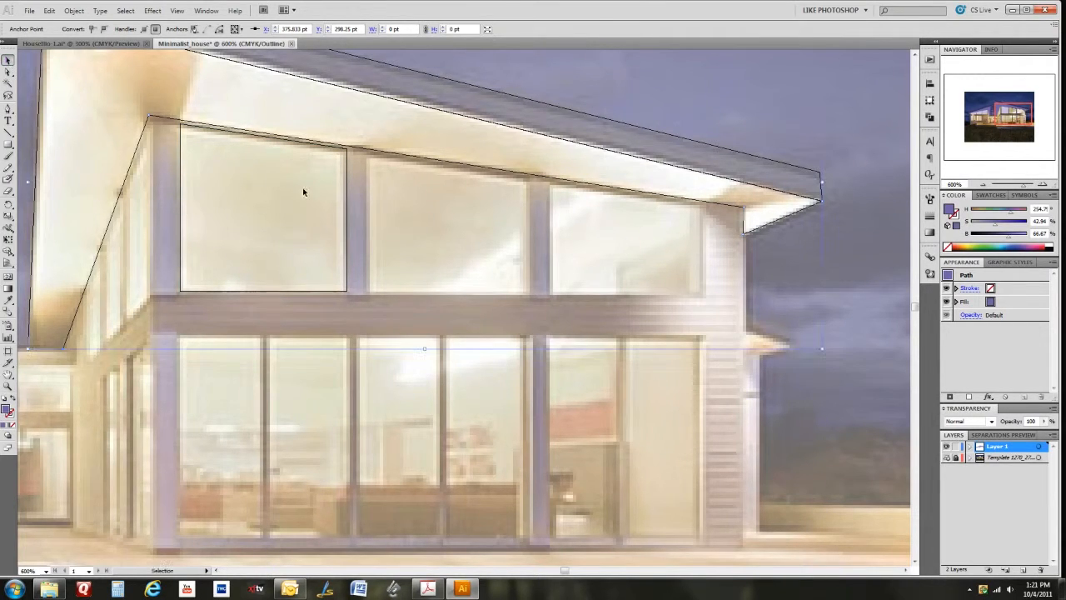
- Select the leftmost upper pane to reuse its fill, and trace the middle upper window pane as a closed four-point path with the Pen tool
left_click(349, 205)
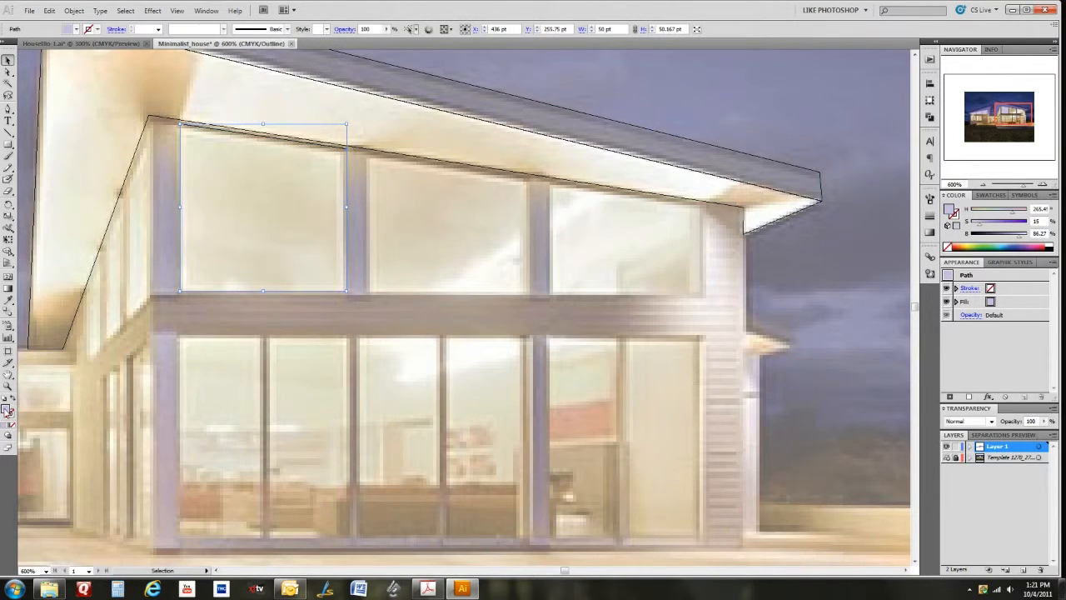
left_click(8, 108)
key("ctrl")
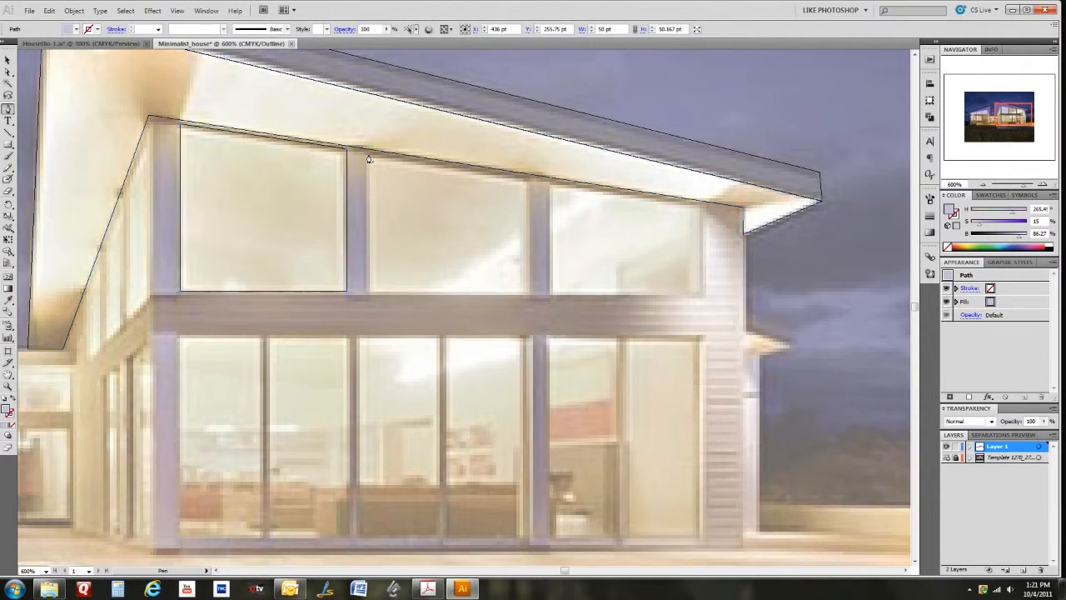
left_click(368, 157)
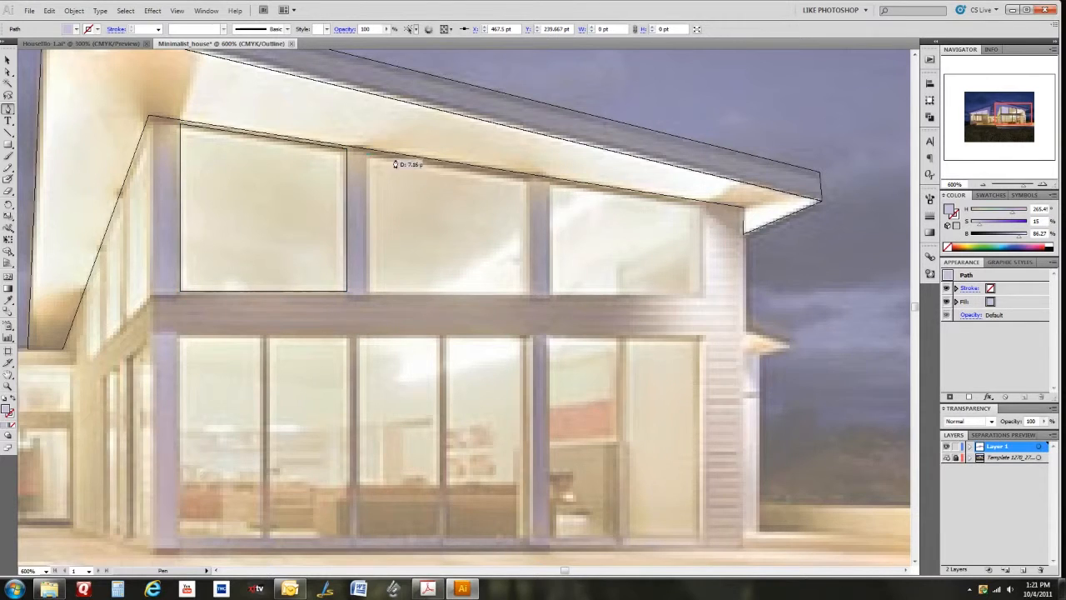
left_click(369, 293)
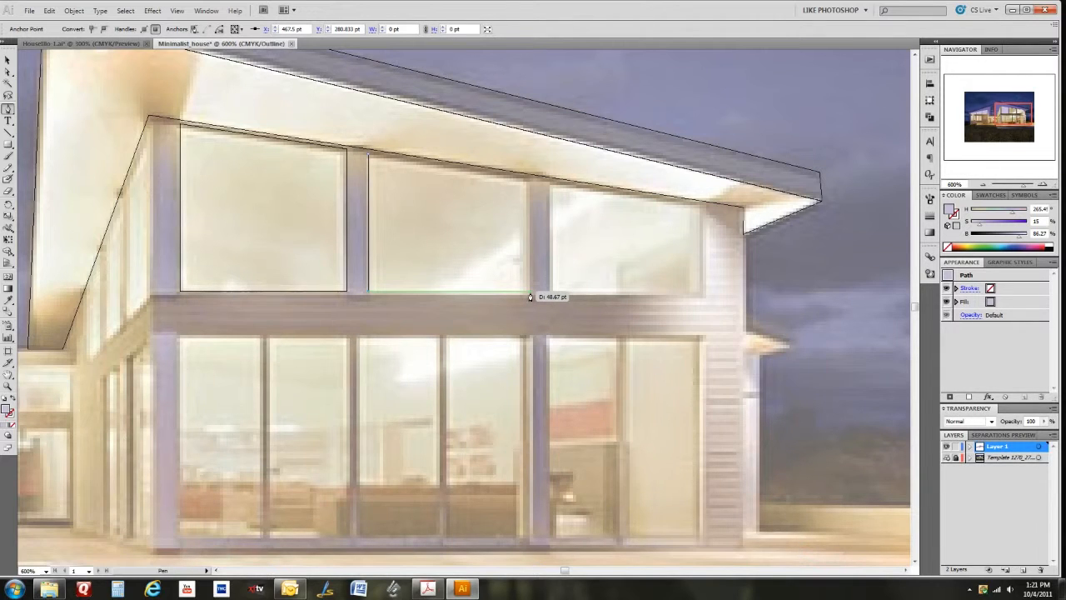
left_click(531, 294)
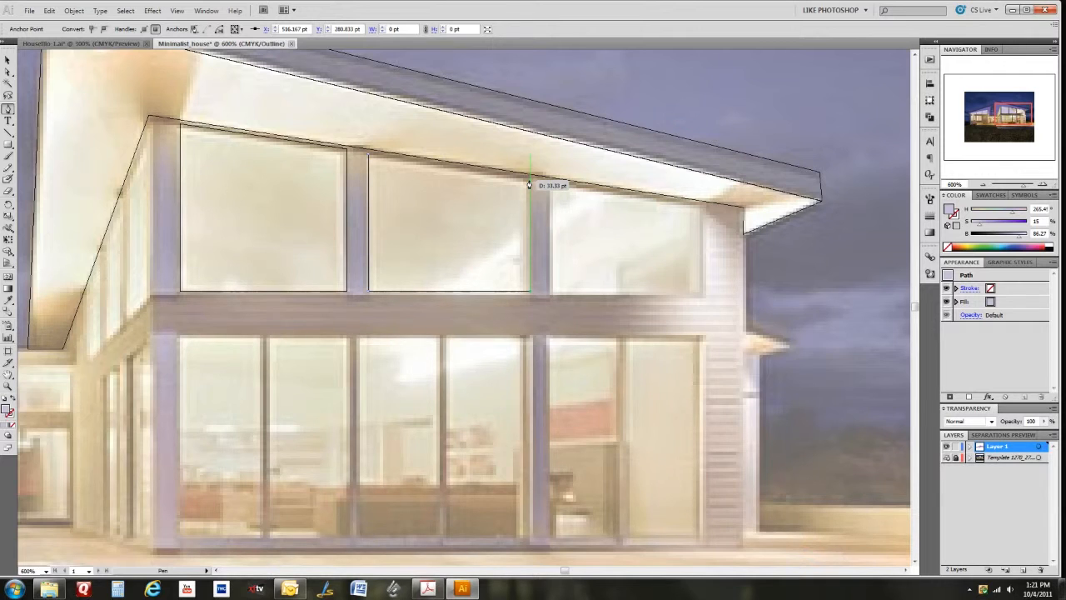
left_click(529, 182)
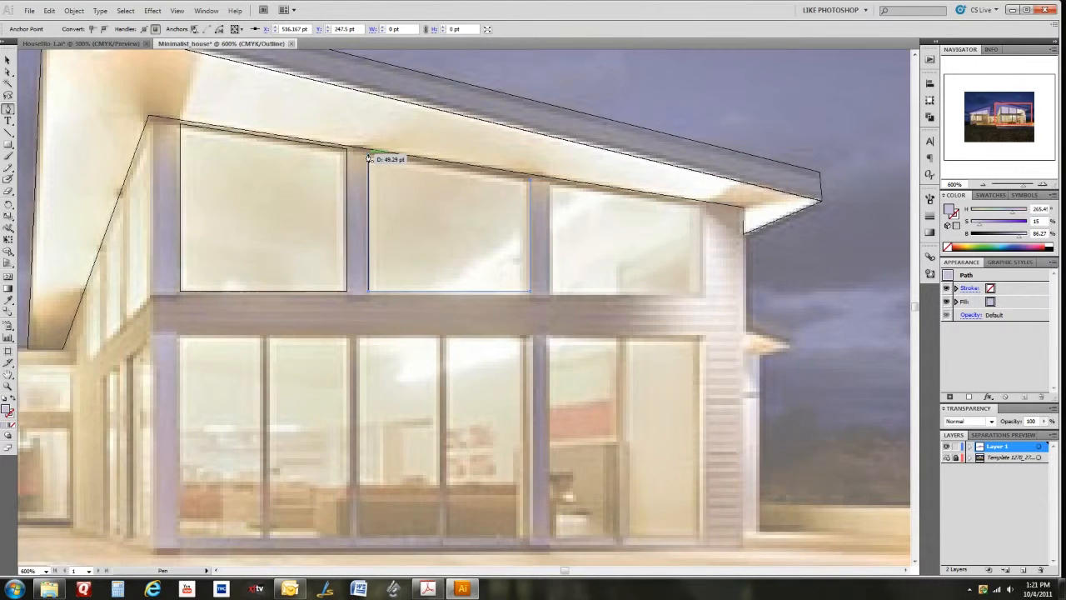
left_click(369, 159)
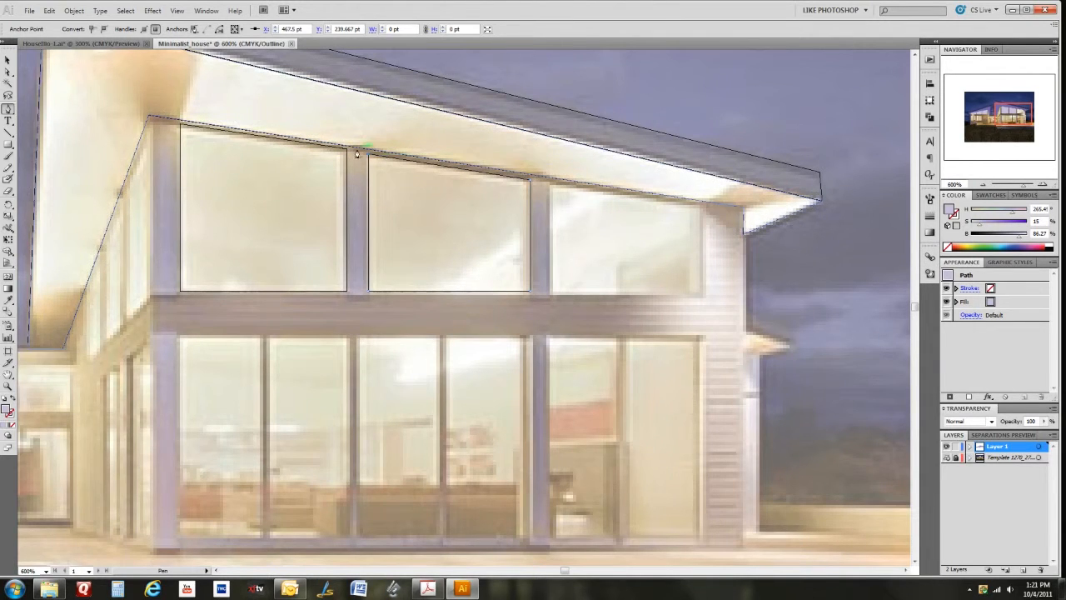
- Raise the middle pane's upper-left corner point slightly toward the roof underside with the Direct Selection tool
key("z")
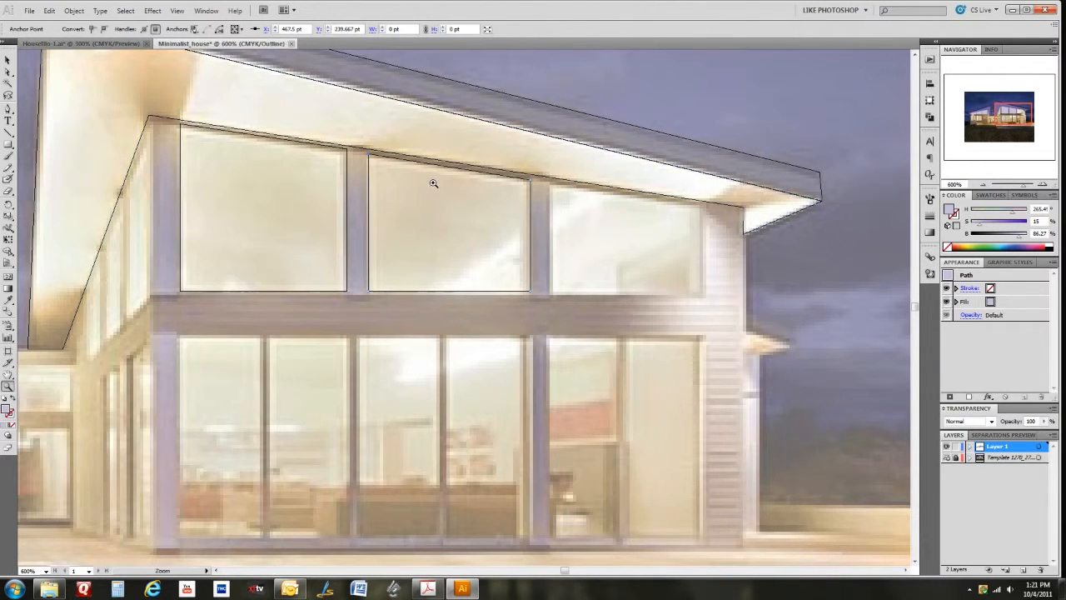
left_click(419, 183)
left_click(409, 236)
left_click(408, 325)
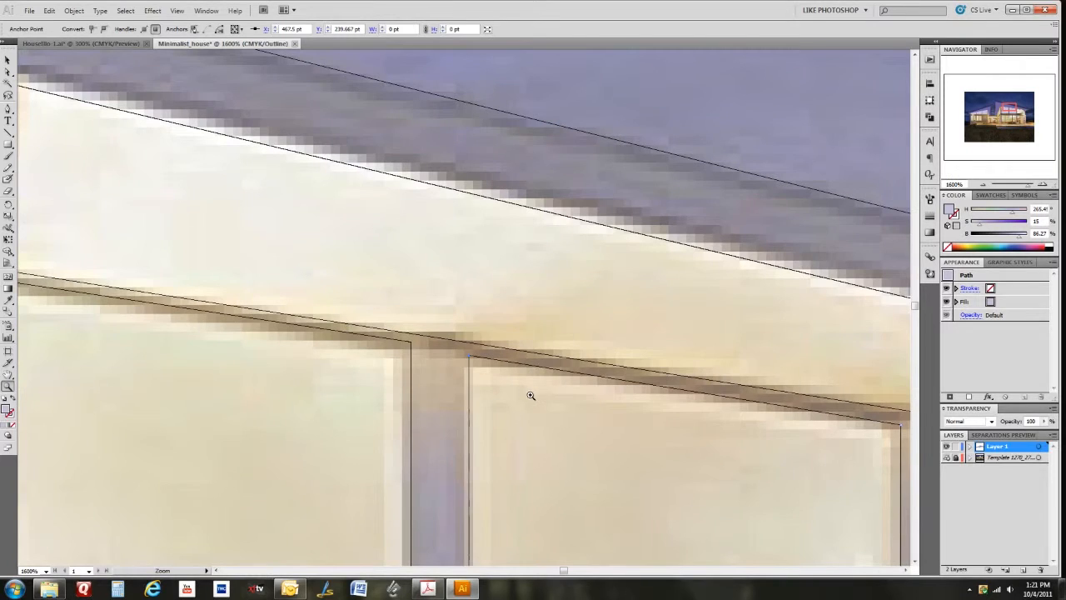
left_click(532, 396)
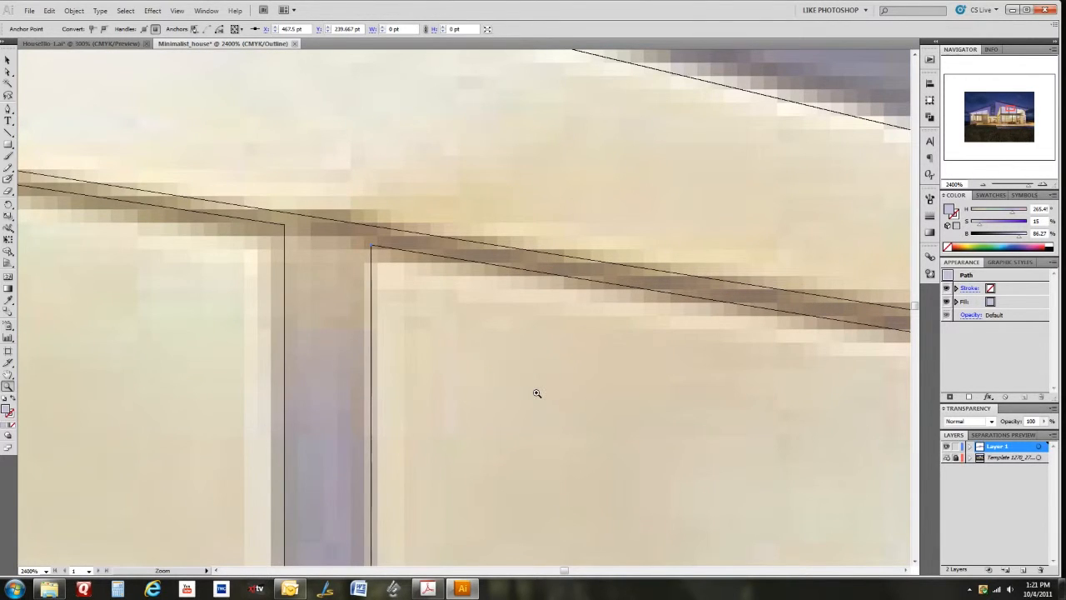
key("a")
left_click(445, 285)
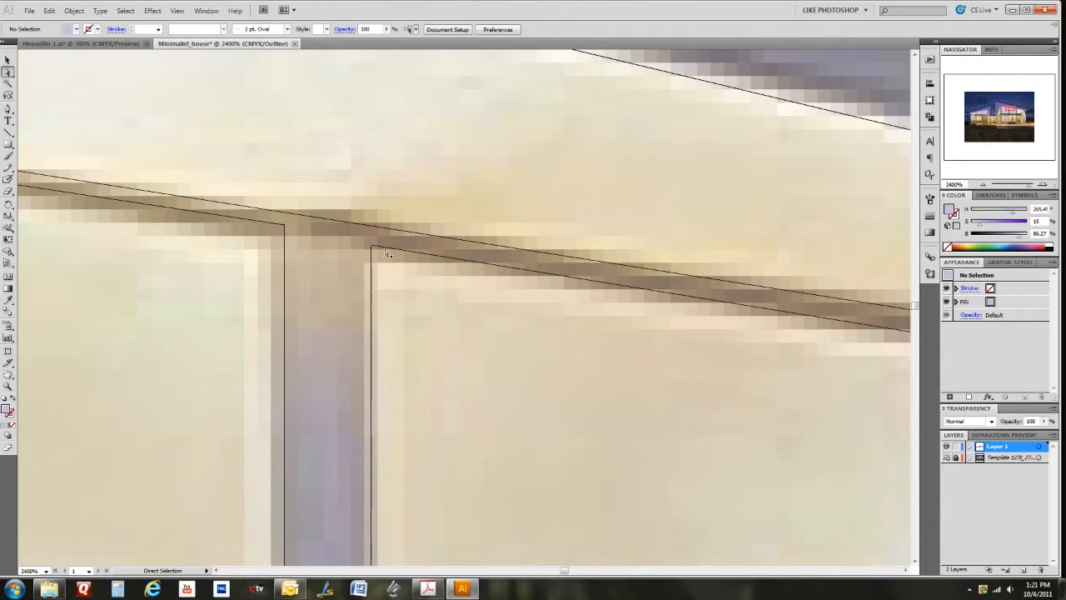
left_click(374, 245)
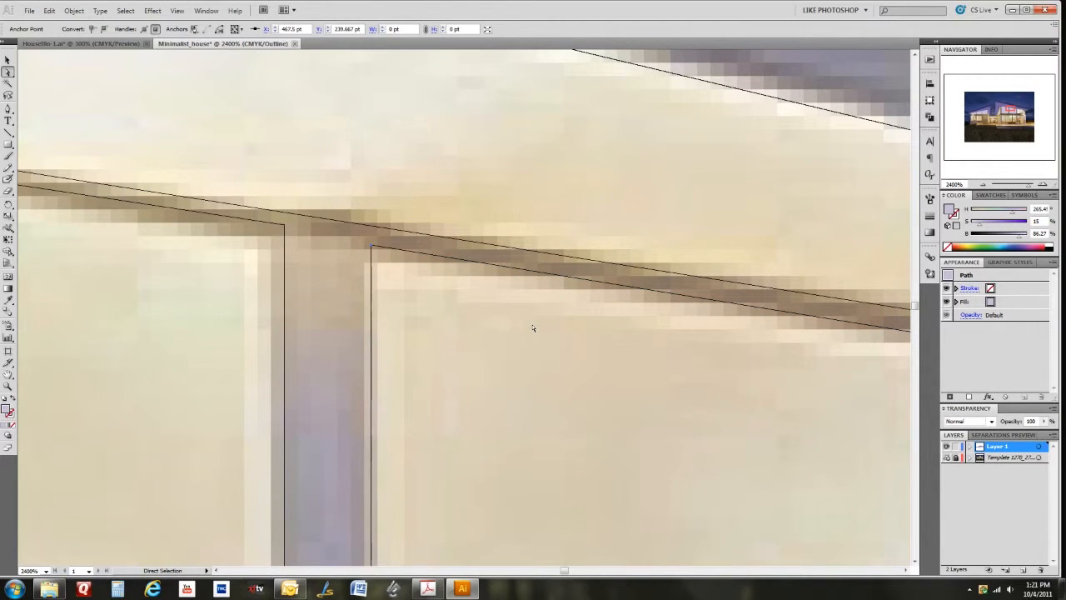
left_click_drag(372, 246, 372, 243)
- Raise the middle pane's upper-right corner point slightly so its top edge runs parallel to the roof underside
left_click_drag(756, 368, 176, 323)
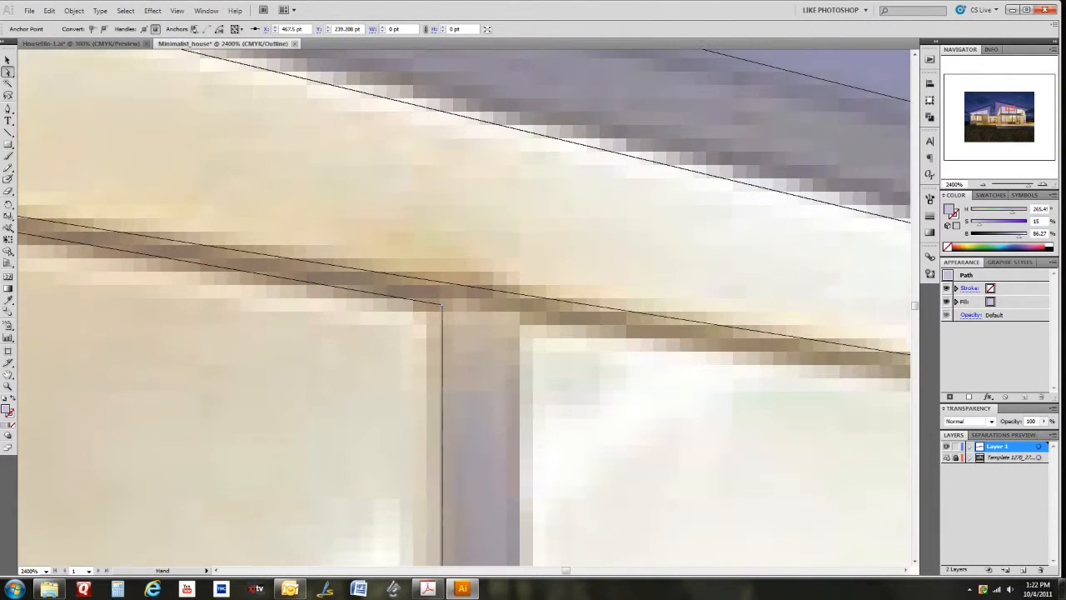
left_click_drag(443, 311, 442, 296)
left_click_drag(215, 319, 562, 400)
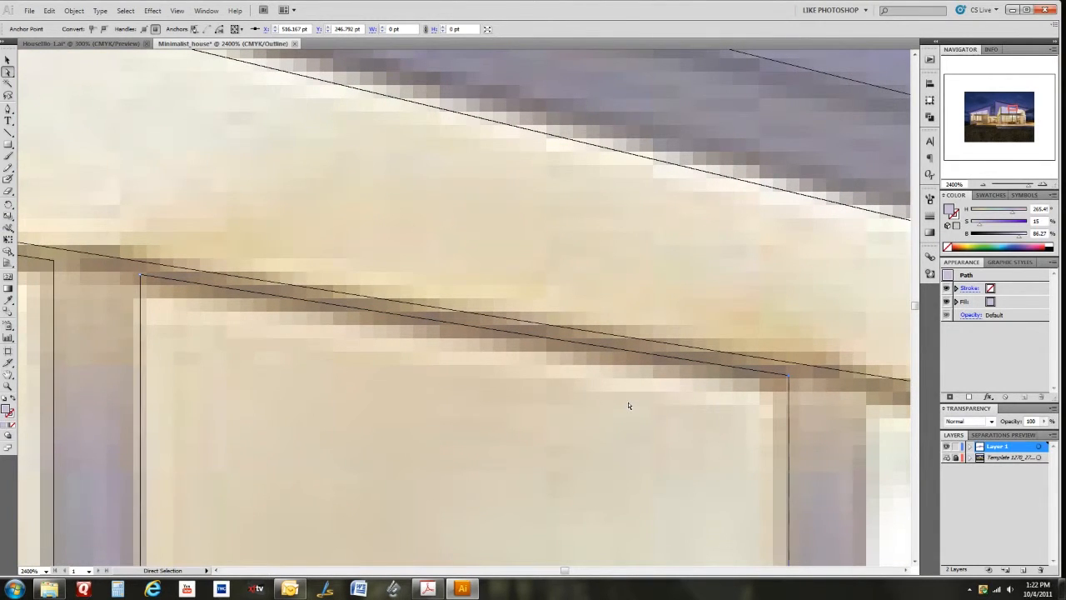
- Fit the whole artboard in view and switch to Preview with nothing selected to check the filled shapes against the photo
key("ctrl+0")
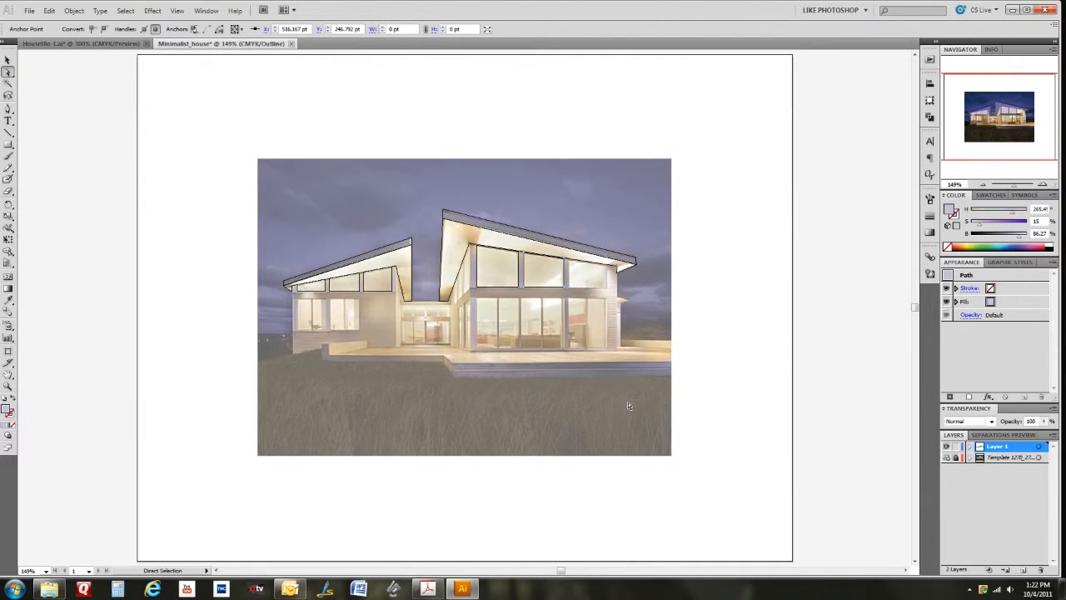
key("v")
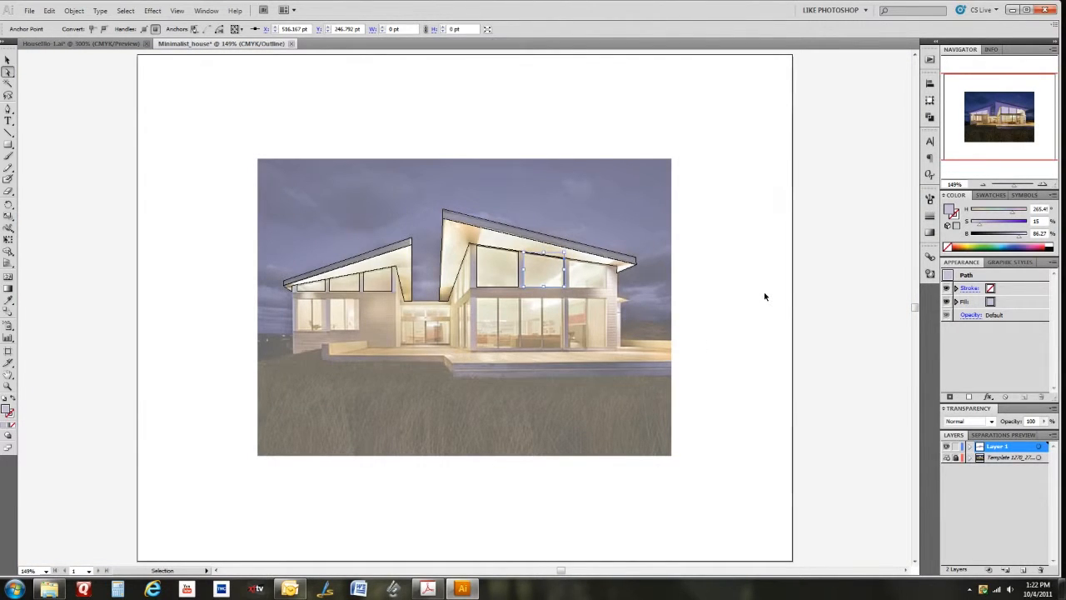
key("ctrl+y")
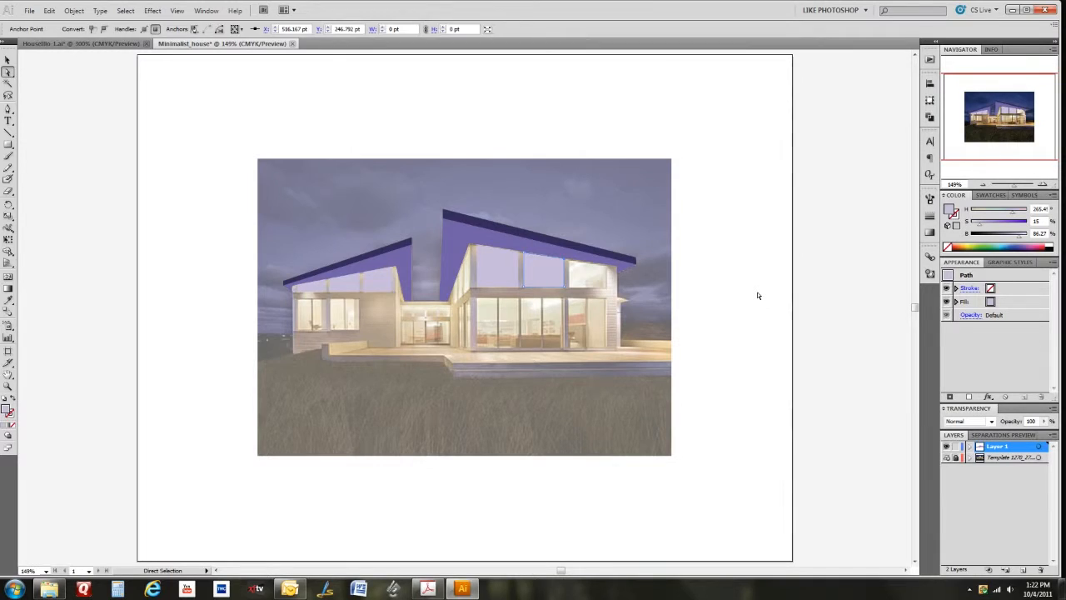
left_click(758, 296)
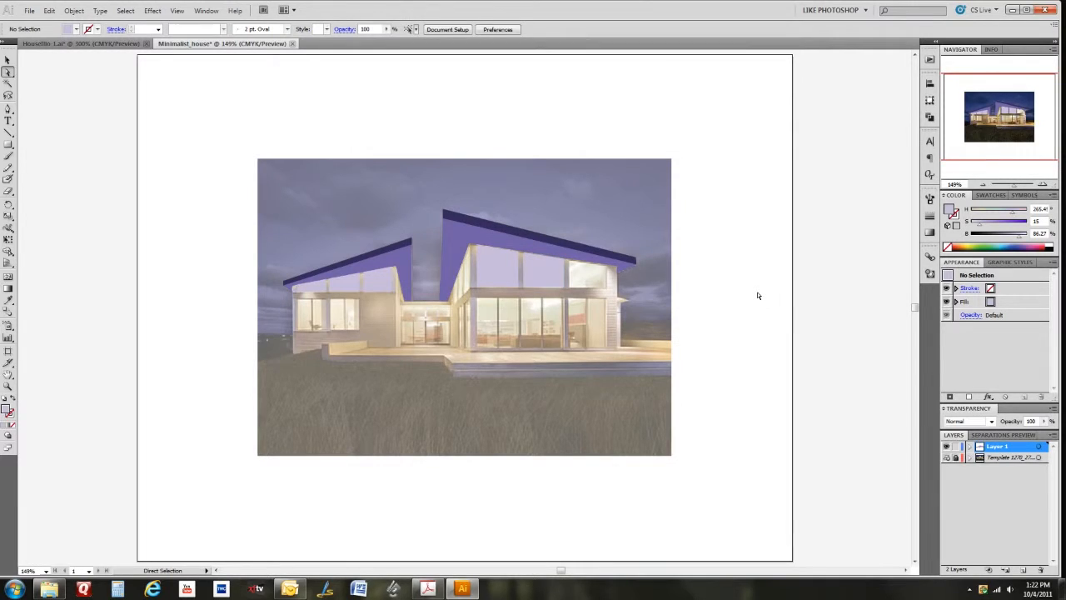
- Check the artwork with the template layer hidden, ending in Outline view with the template shown again
left_click(946, 458)
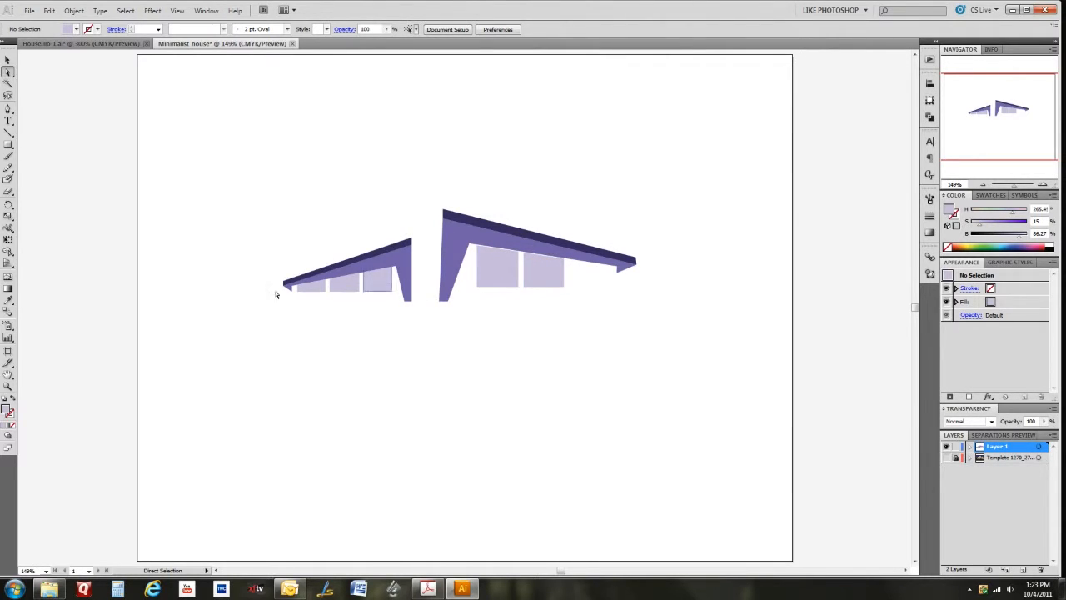
key("ctrl+y")
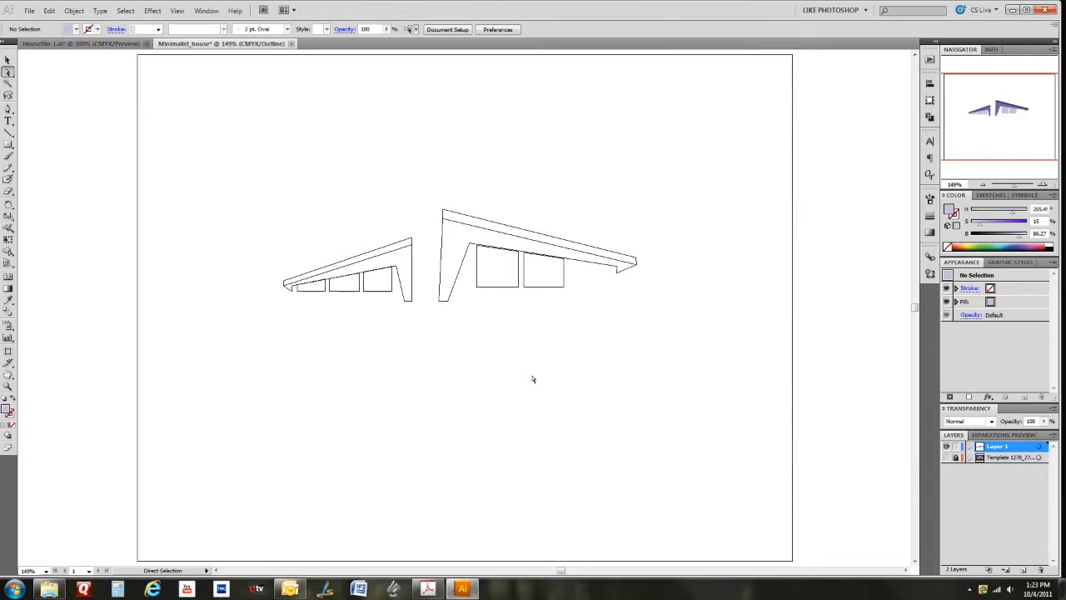
left_click(947, 457)
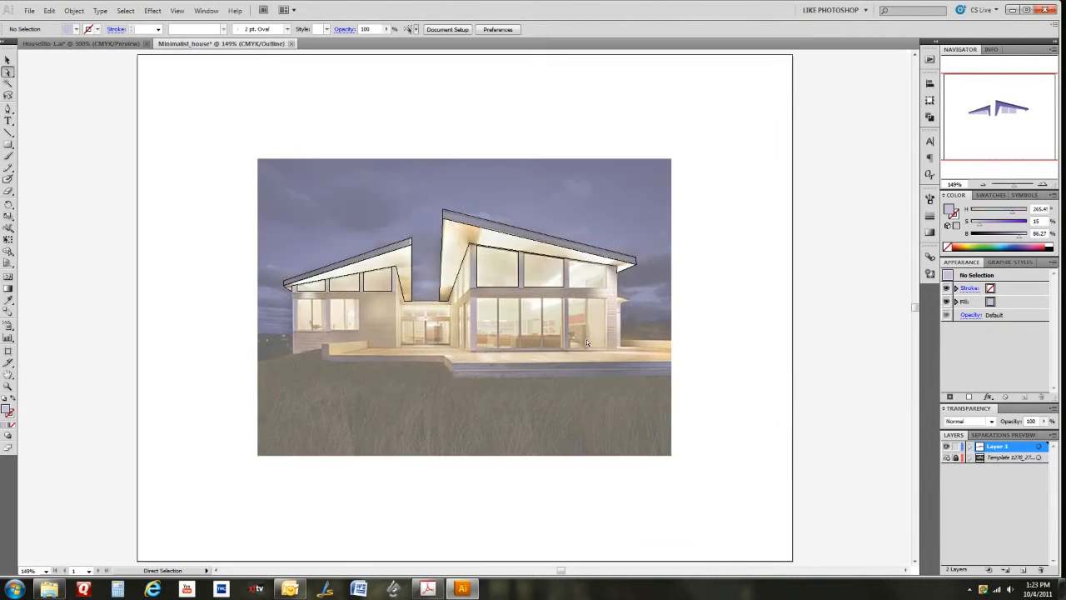
- Trace the rightmost upper window pane beneath the right roof as a closed four-point path with the Pen tool
key("z")
left_click_drag(550, 250, 633, 302)
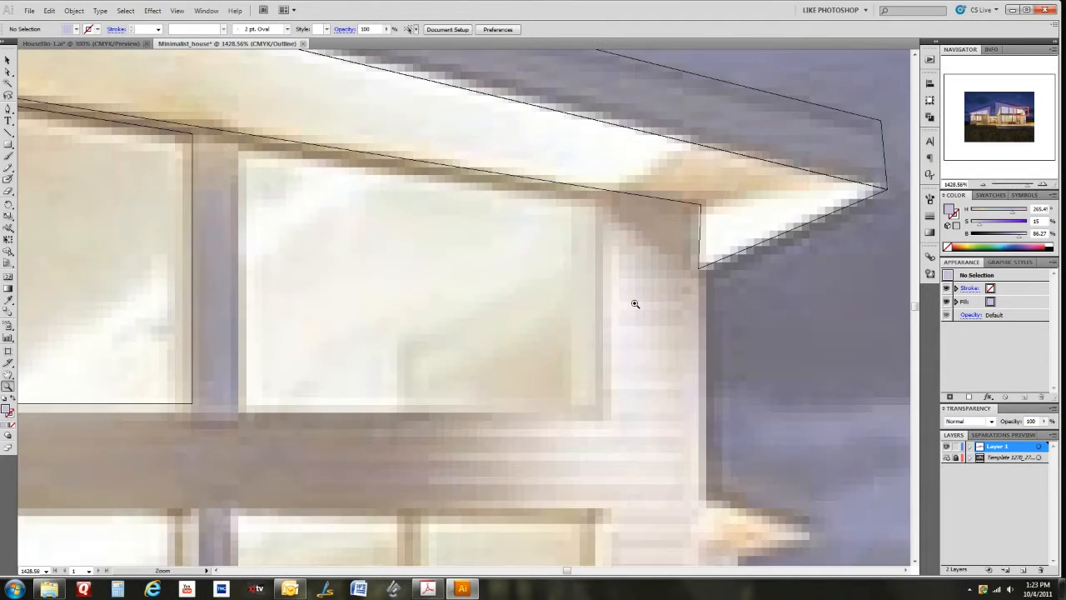
left_click(8, 109)
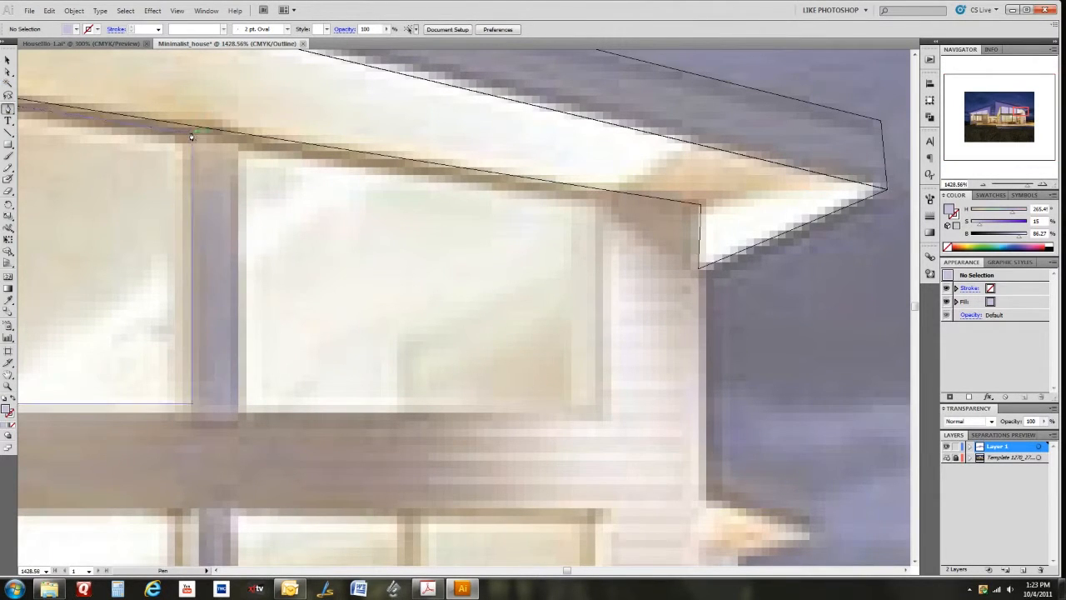
left_click(239, 146)
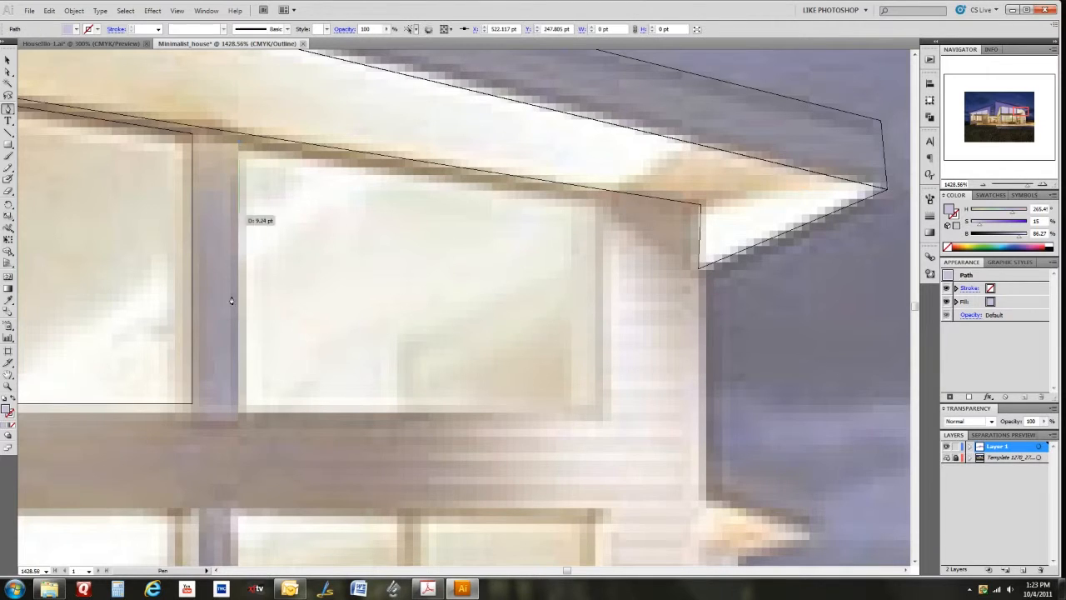
left_click(239, 404)
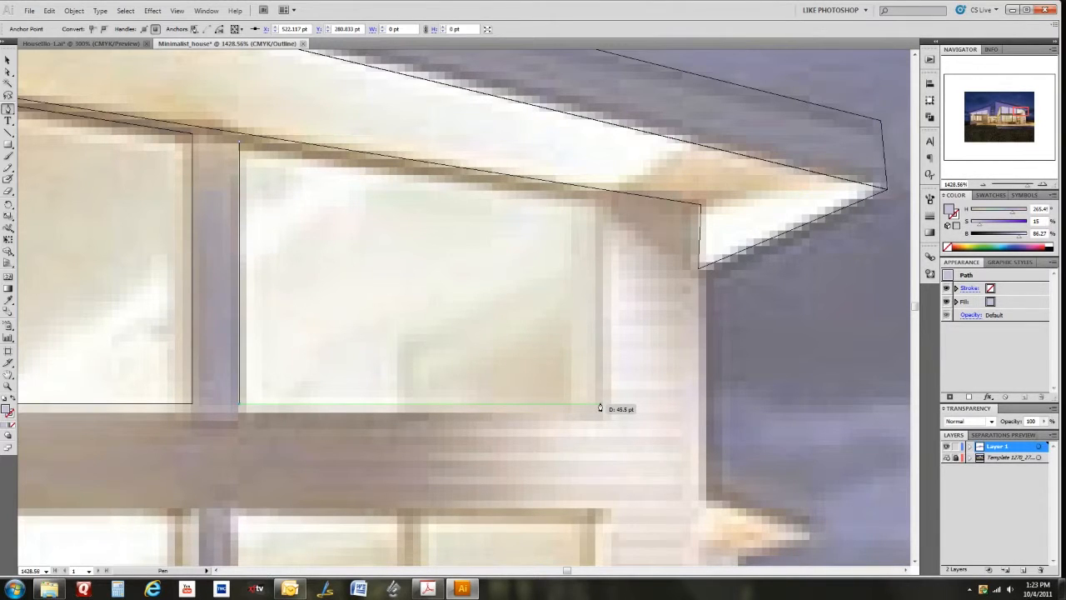
left_click(600, 407)
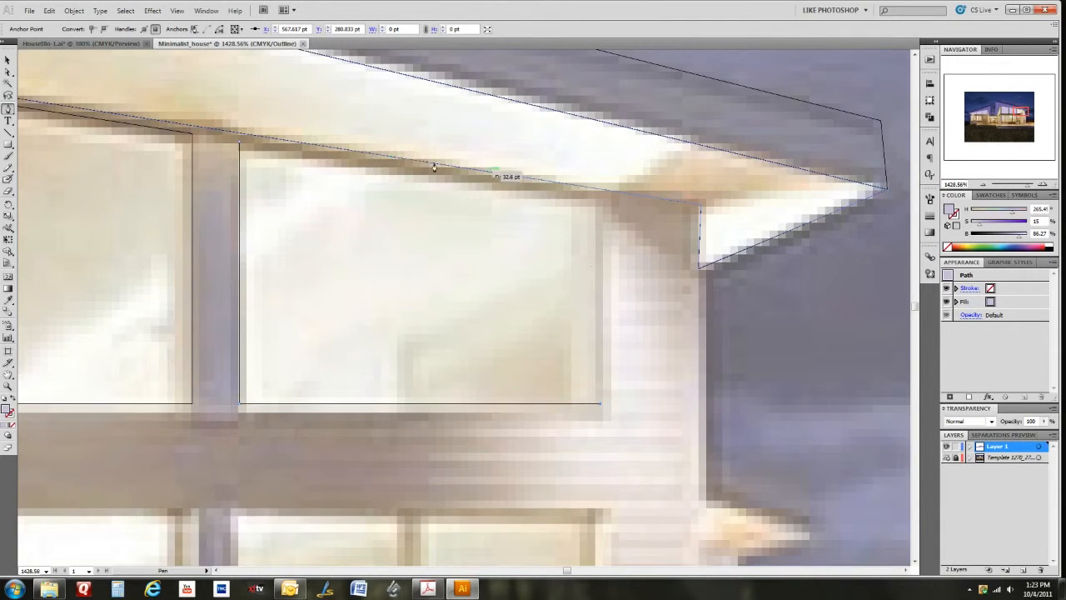
left_click(599, 198)
left_click(241, 143)
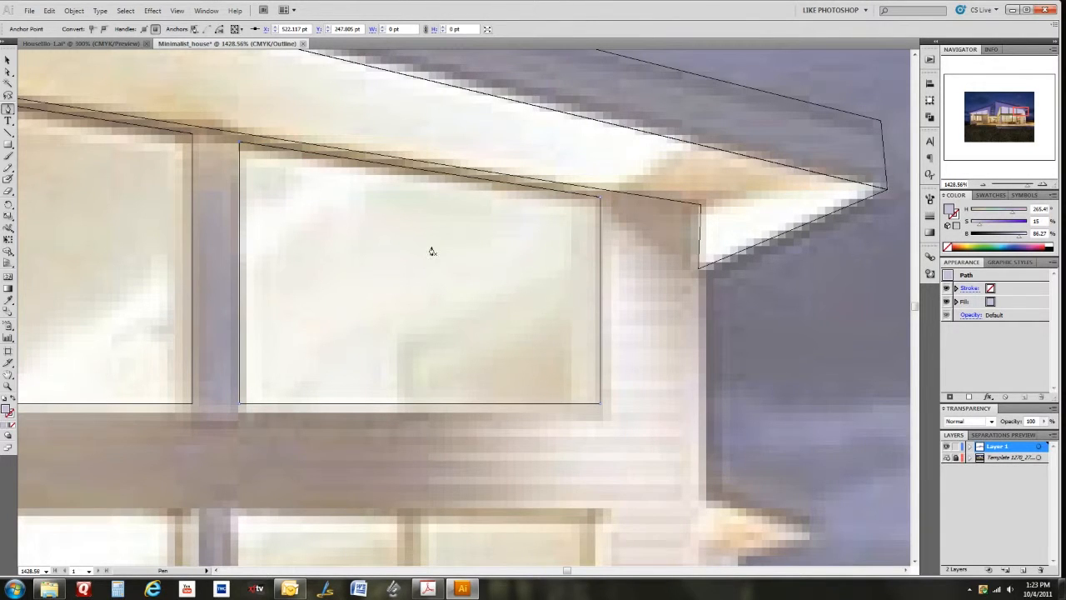
- Adjust the height of the rightmost pane's upper-left corner point so its top edge follows the roof underside
key("a")
left_click(241, 144)
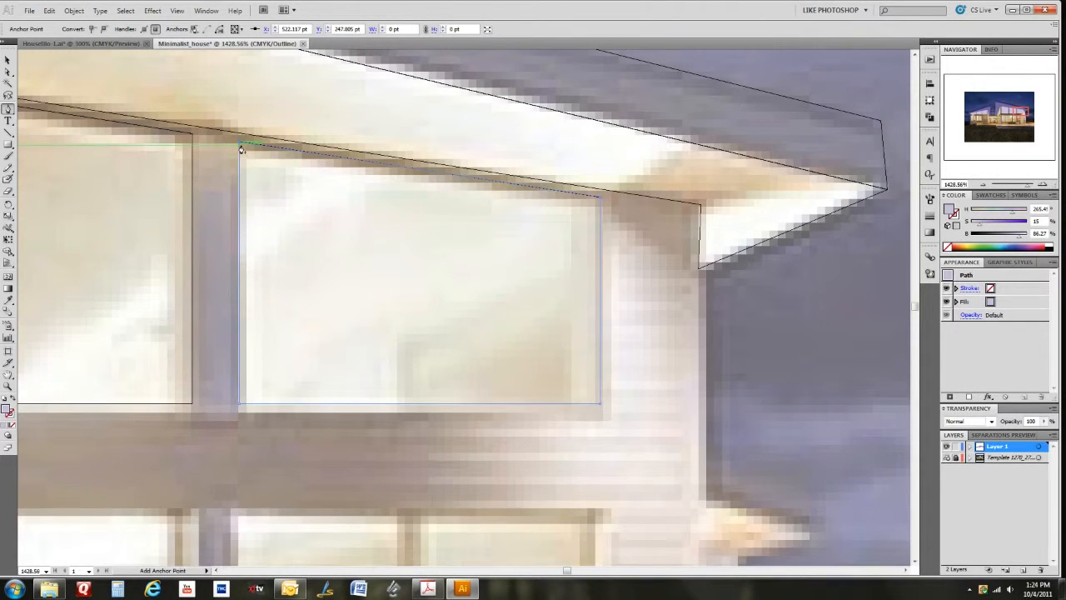
left_click_drag(240, 143, 241, 141)
left_click(254, 155)
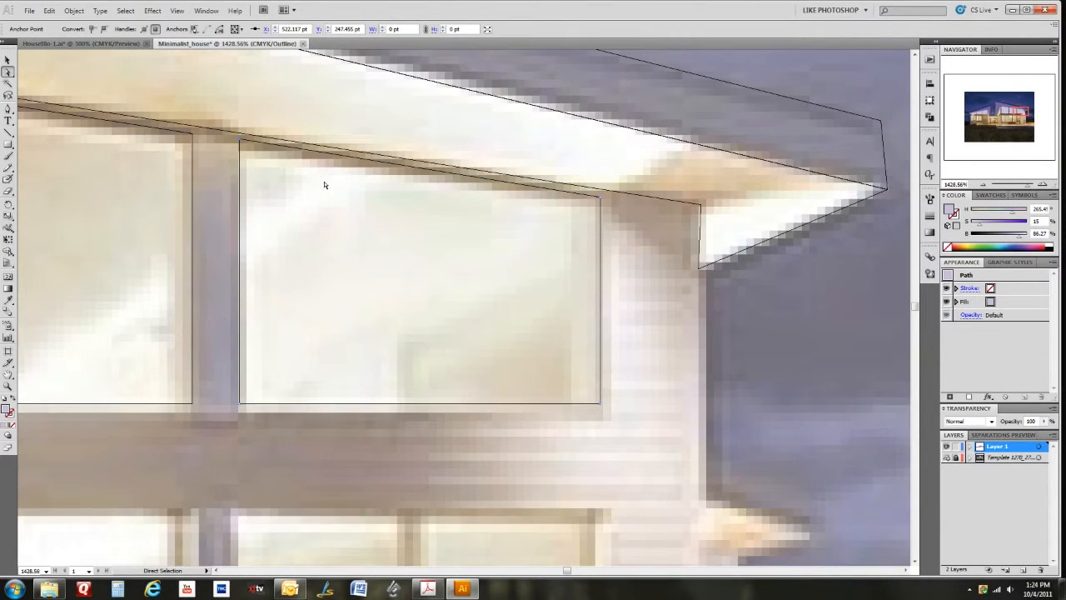
key("Down")
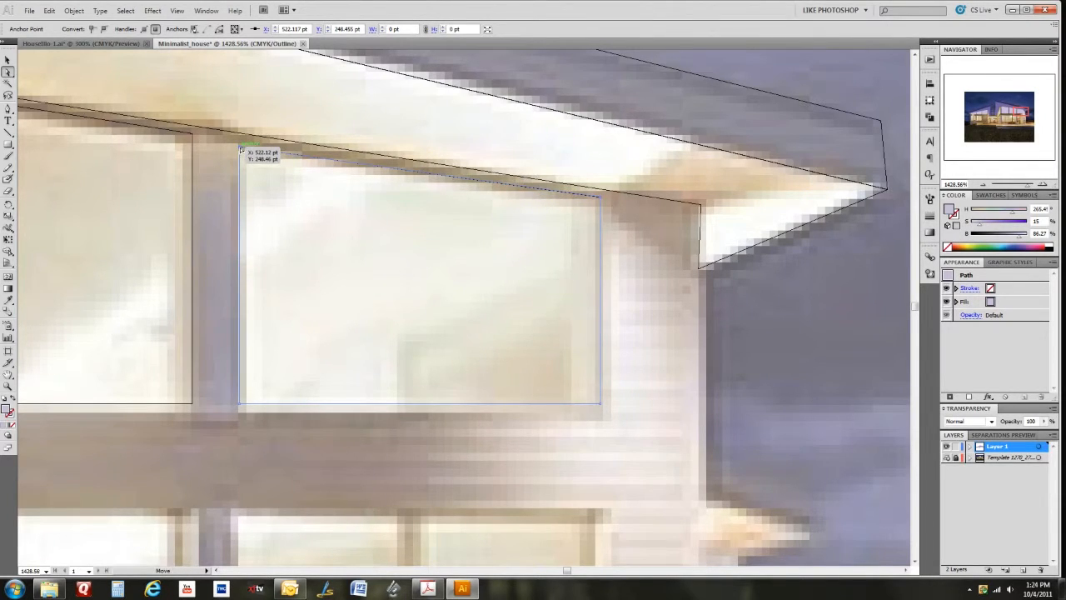
left_click_drag(241, 148, 242, 146)
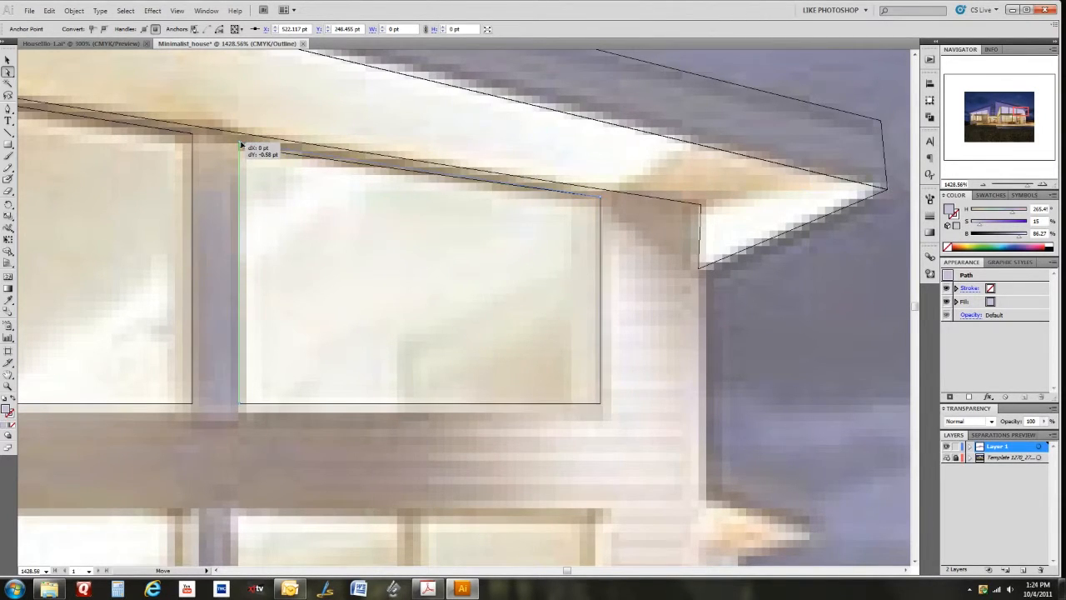
left_click_drag(241, 146, 242, 145)
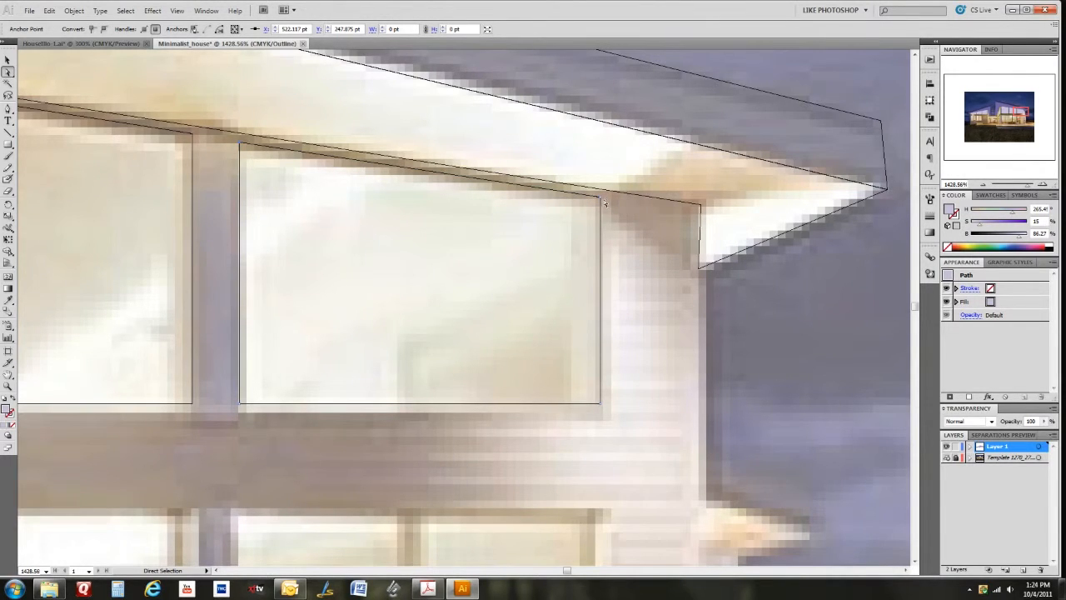
- Raise the rightmost pane's upper-left corner point a touch more at close magnification to even the gap below the roof underside
left_click(265, 148)
left_click(278, 181)
key("z")
left_click(215, 147)
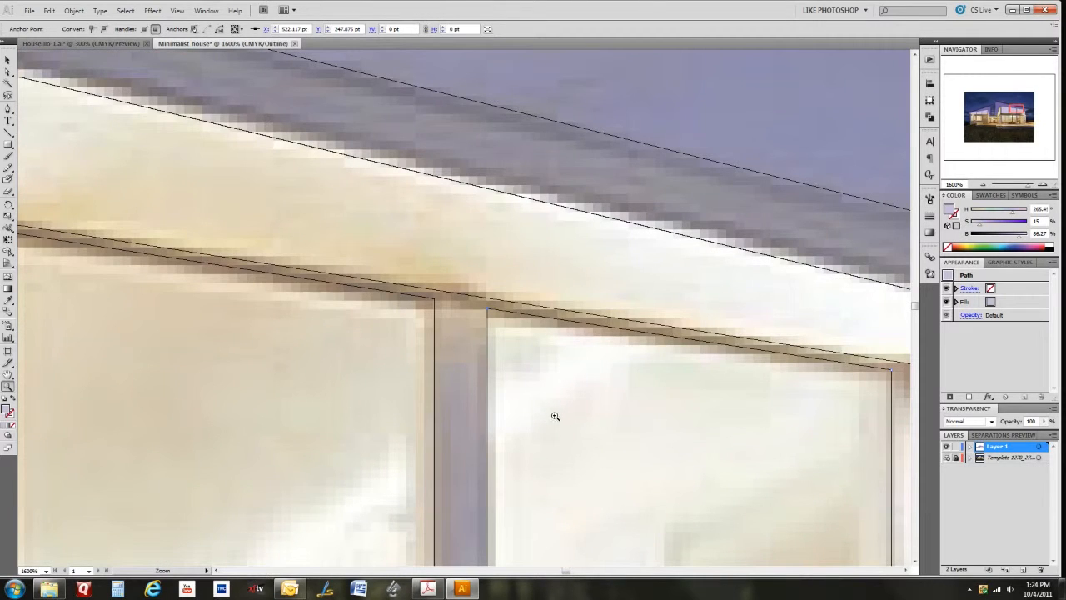
key("a")
left_click_drag(489, 311, 489, 308)
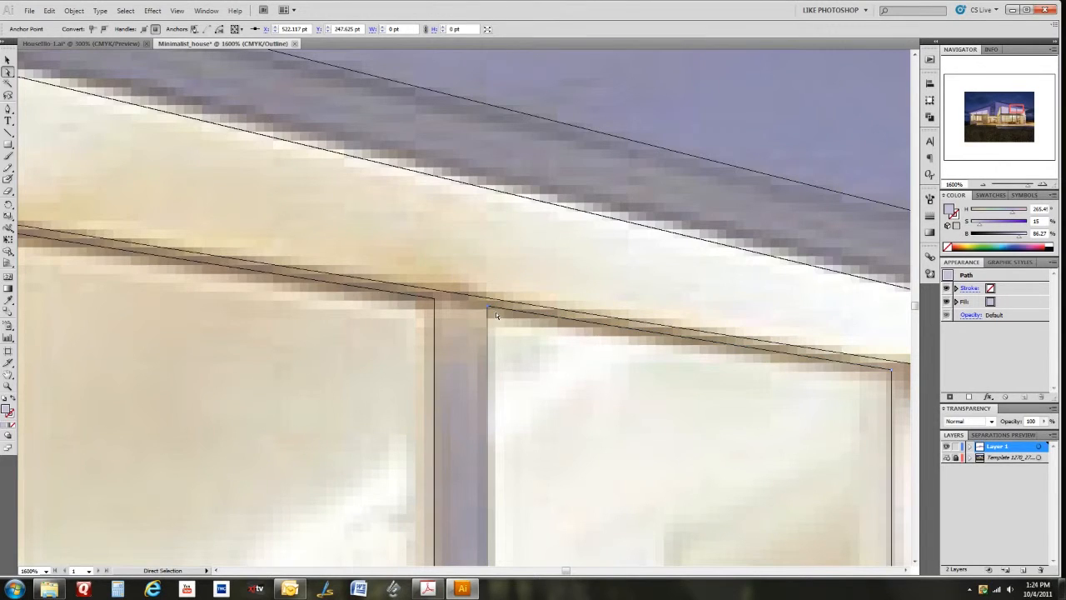
scroll(624, 369, "right", 5)
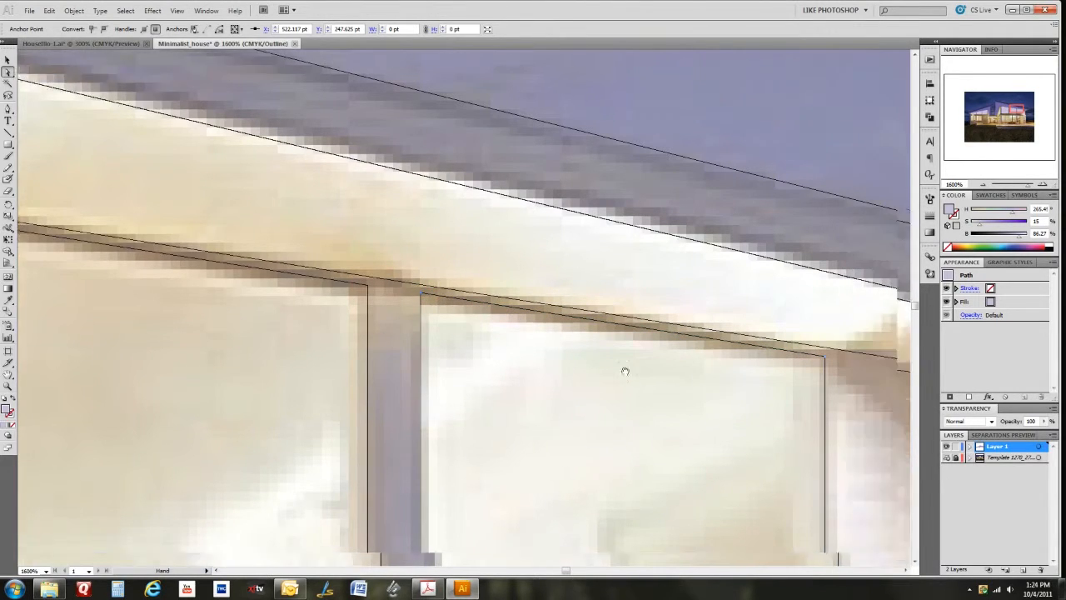
- Nudge both top corner points of the leftmost upper pane beneath the left roof slightly down from the roof underside
left_click_drag(652, 344, 653, 342)
left_click(679, 363)
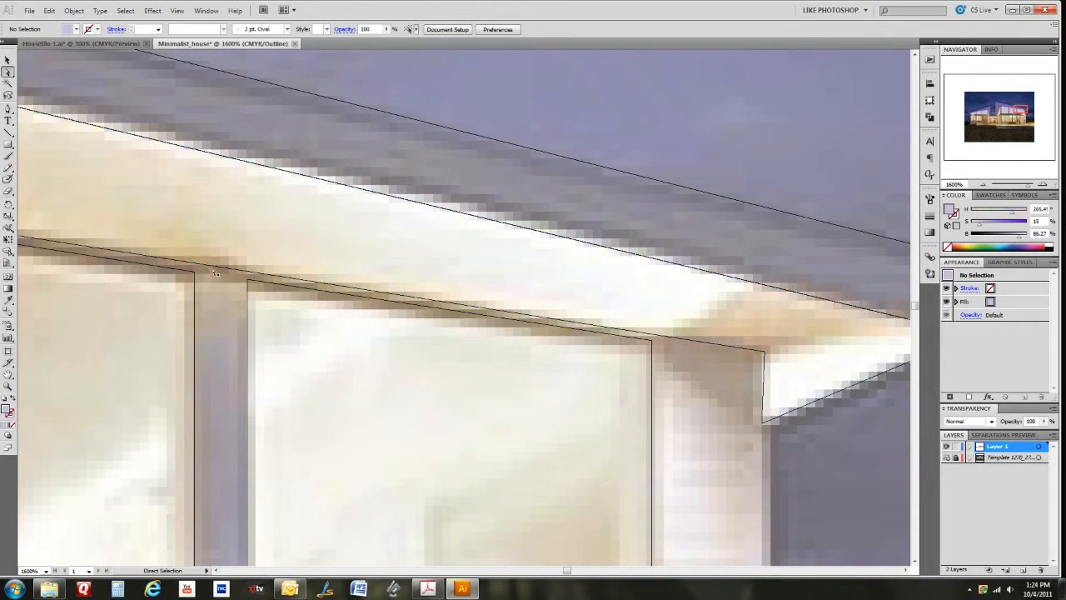
key("v")
key("ctrl+0")
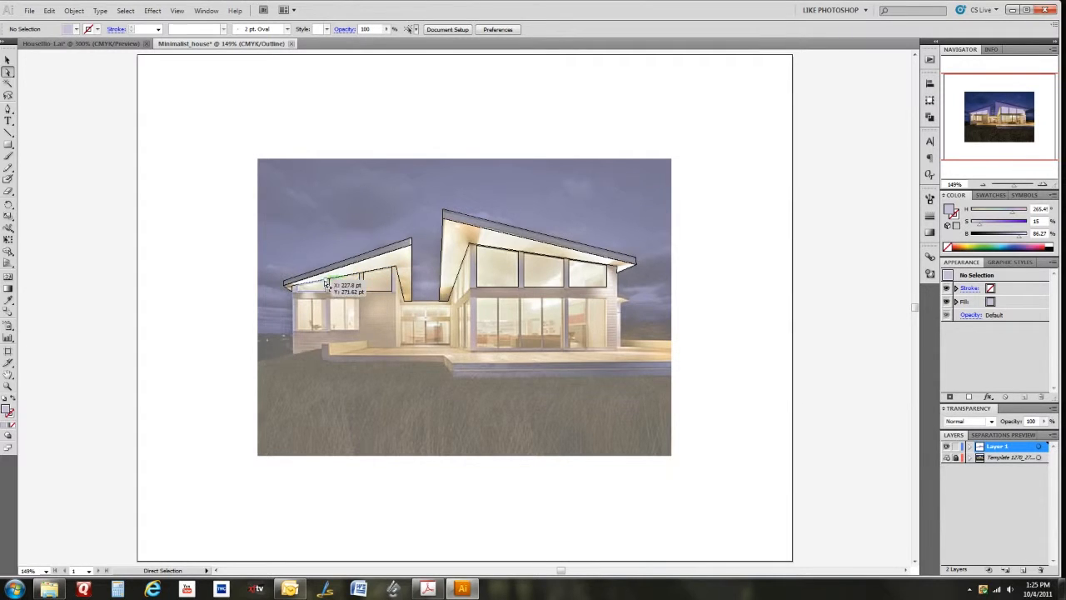
key("z")
left_click_drag(279, 262, 441, 321)
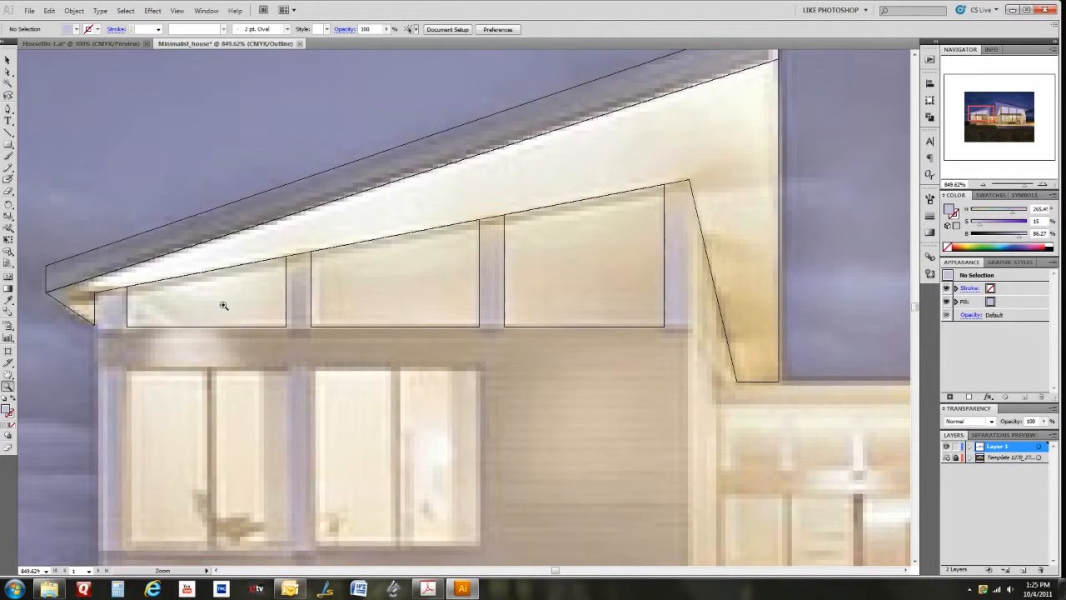
left_click(7, 72)
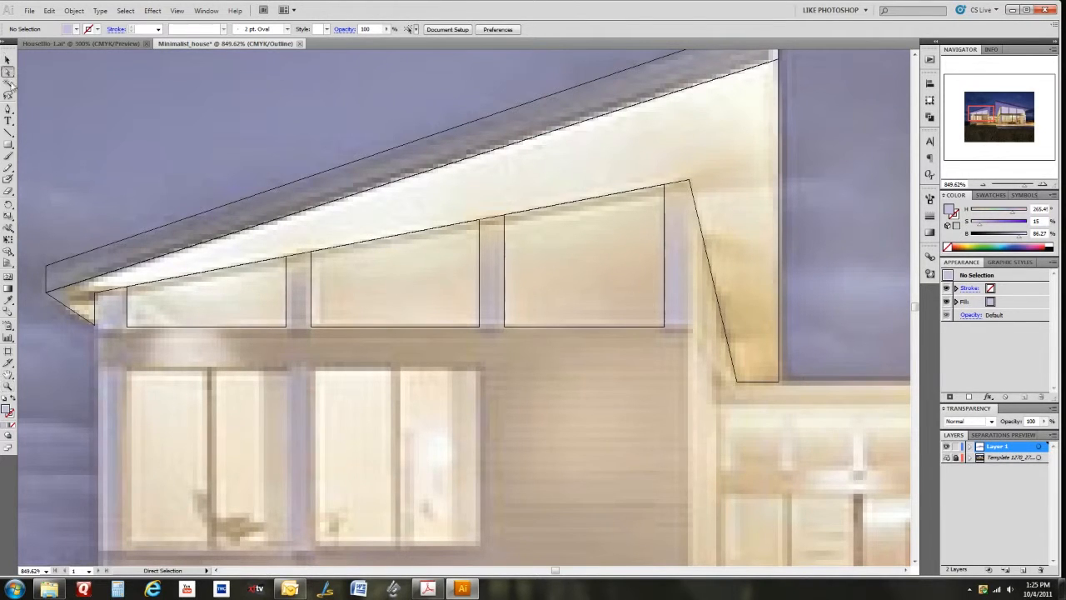
left_click(127, 292)
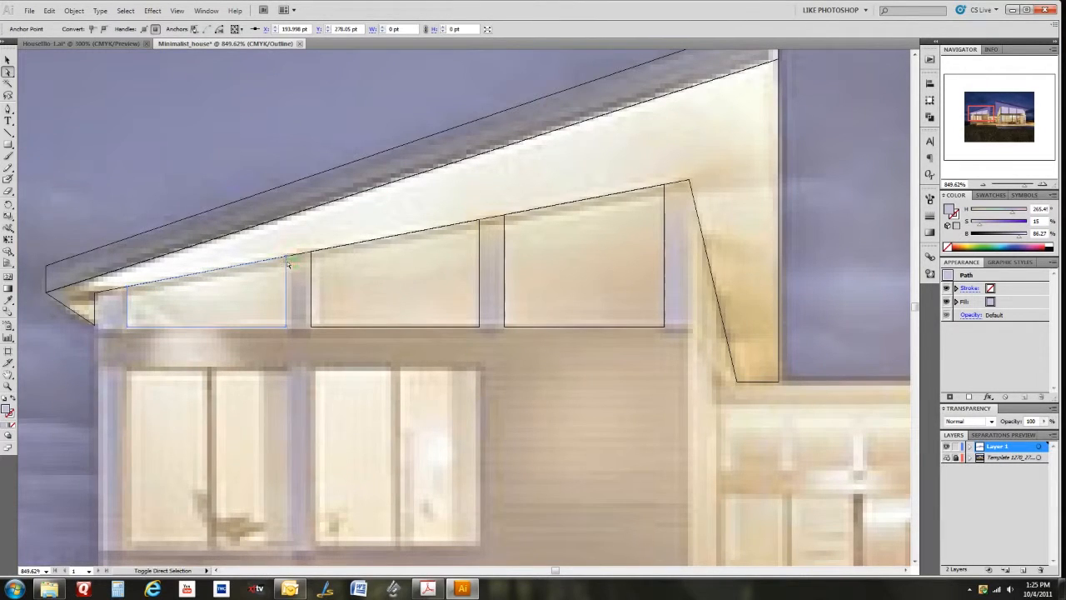
left_click(311, 299)
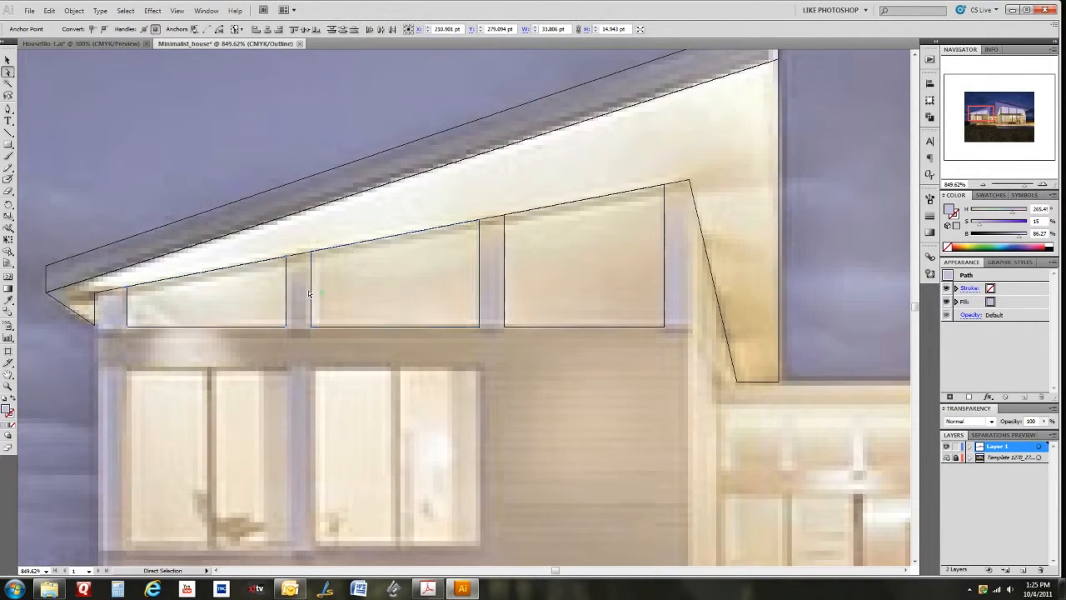
key("Down")
- Nudge the top corner points of the middle and rightmost upper panes beneath the left roof down by 1 pt
left_click(311, 251)
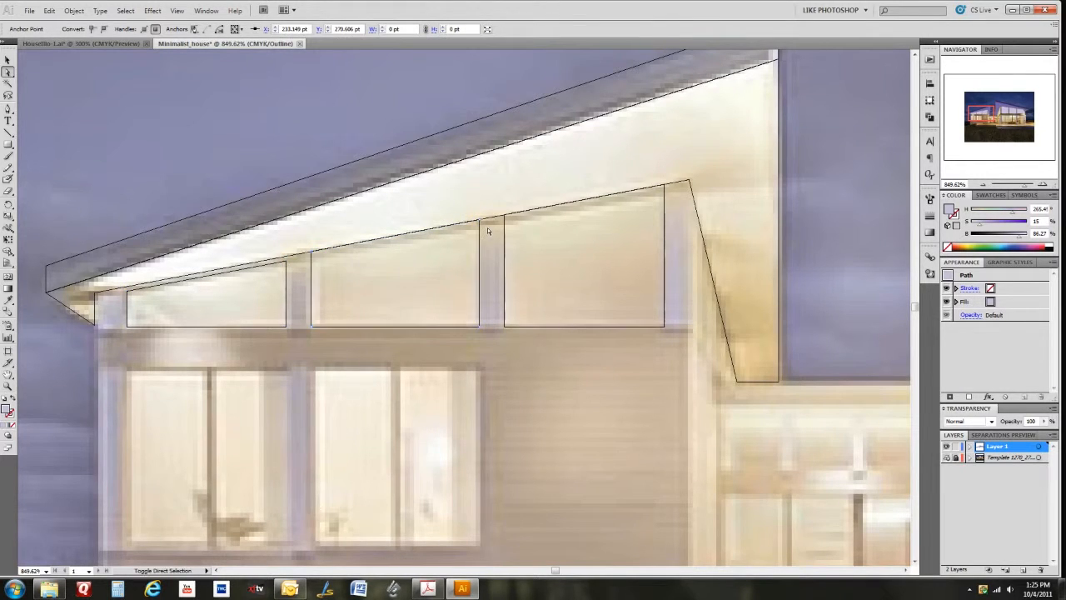
left_click(480, 221, "shift")
key("Down")
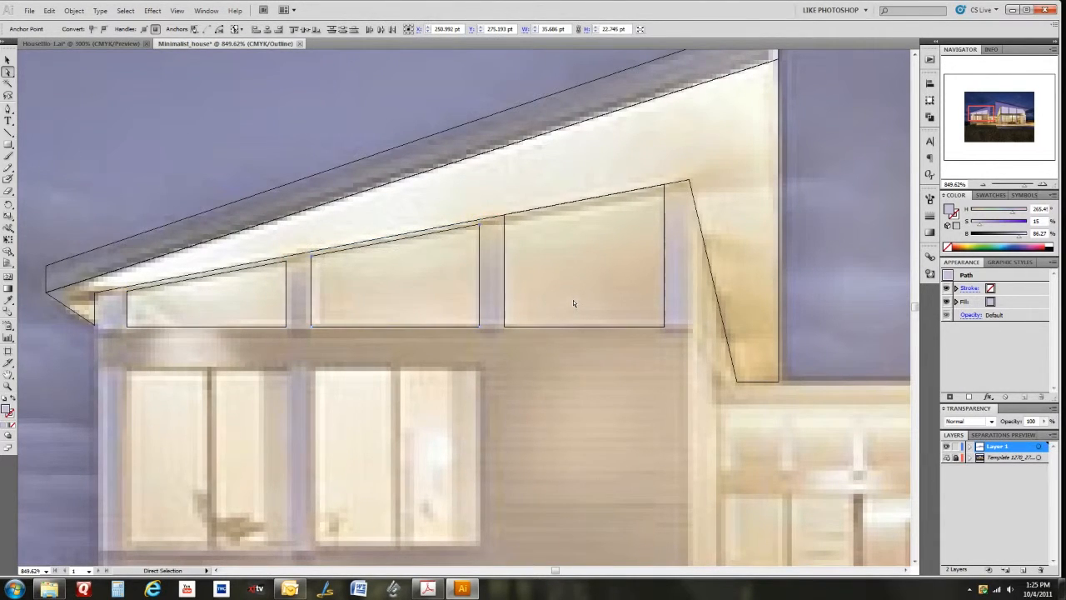
left_click(505, 232)
left_click(504, 216)
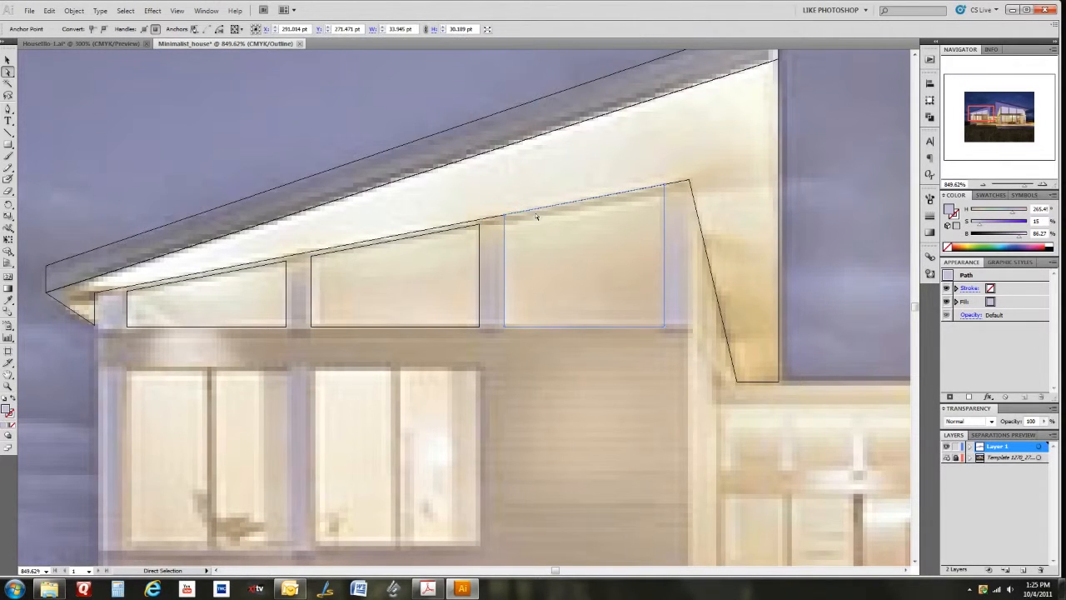
left_click(667, 186, "shift")
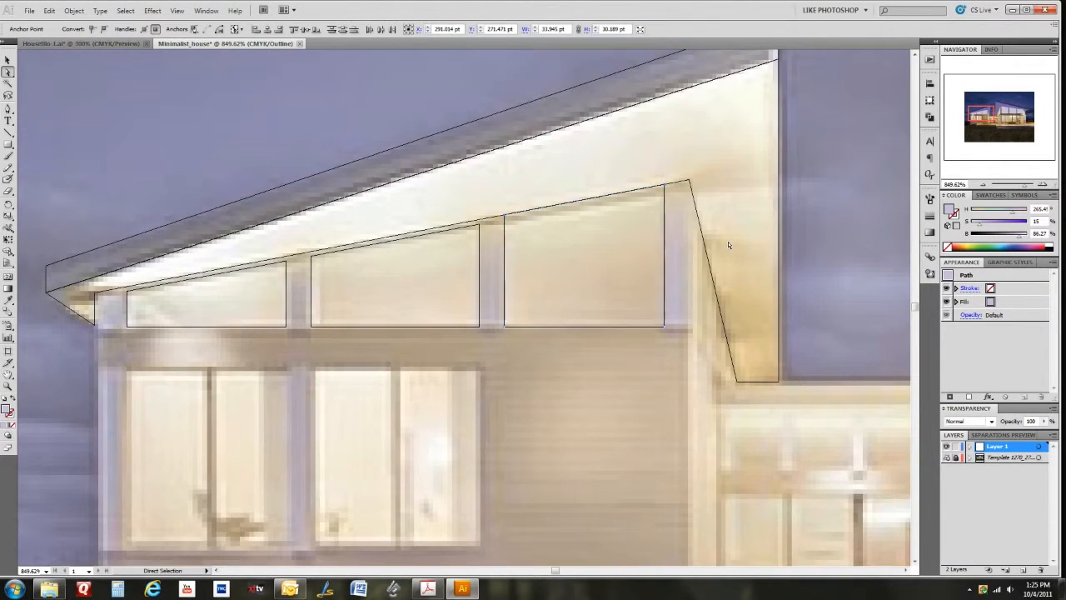
key("Down")
- Save the document as Minimalist_house.ai in the Project 3 Example folder, in Illustrator CS3 format with linked files included, then deselect the artwork
key("ctrl+s")
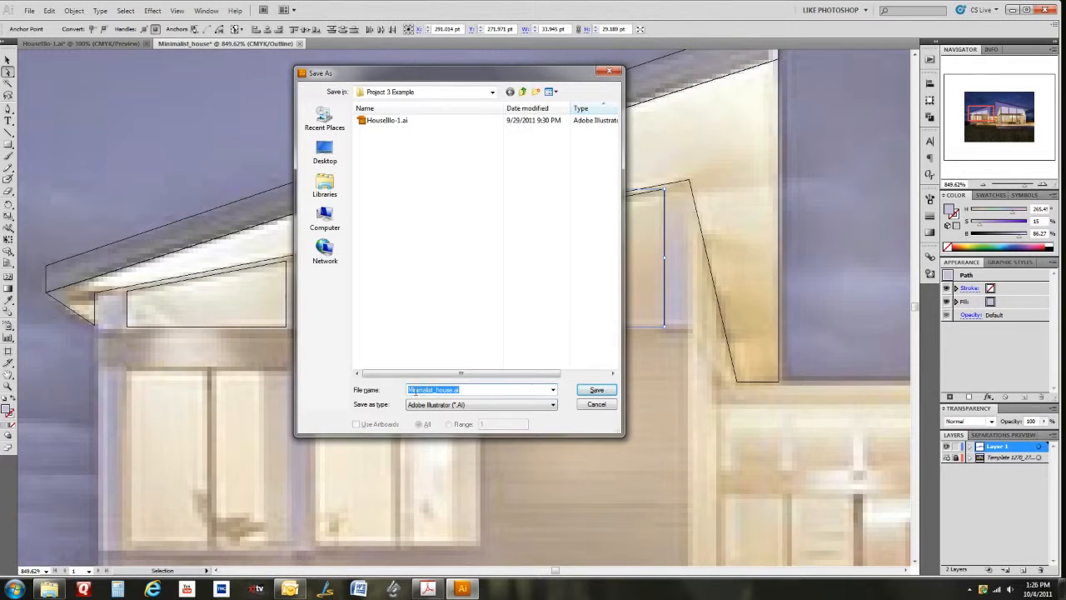
left_click(597, 391)
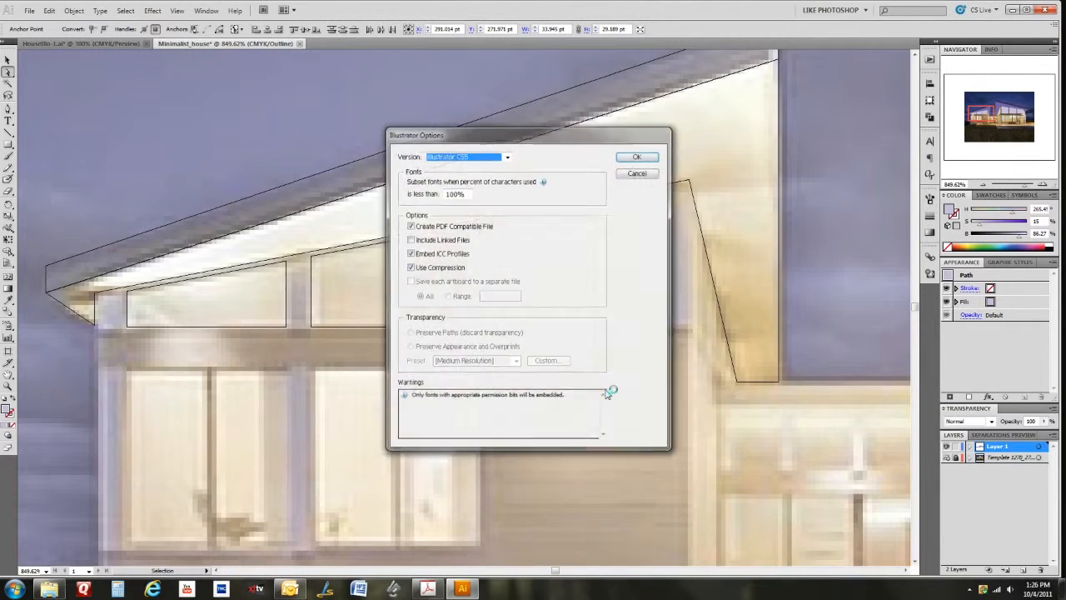
left_click(506, 157)
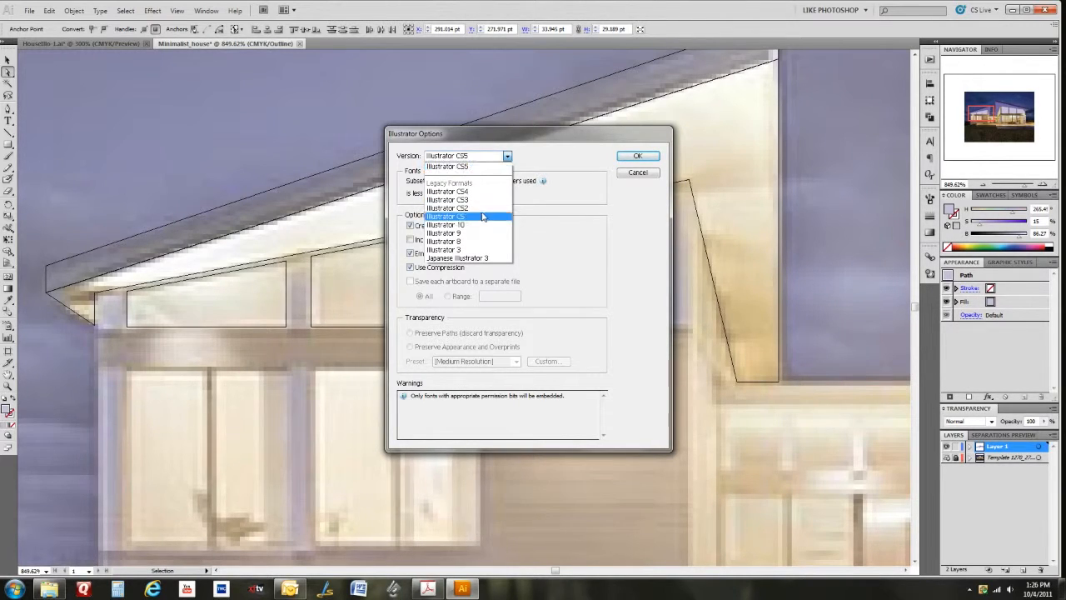
left_click(481, 203)
left_click(481, 201)
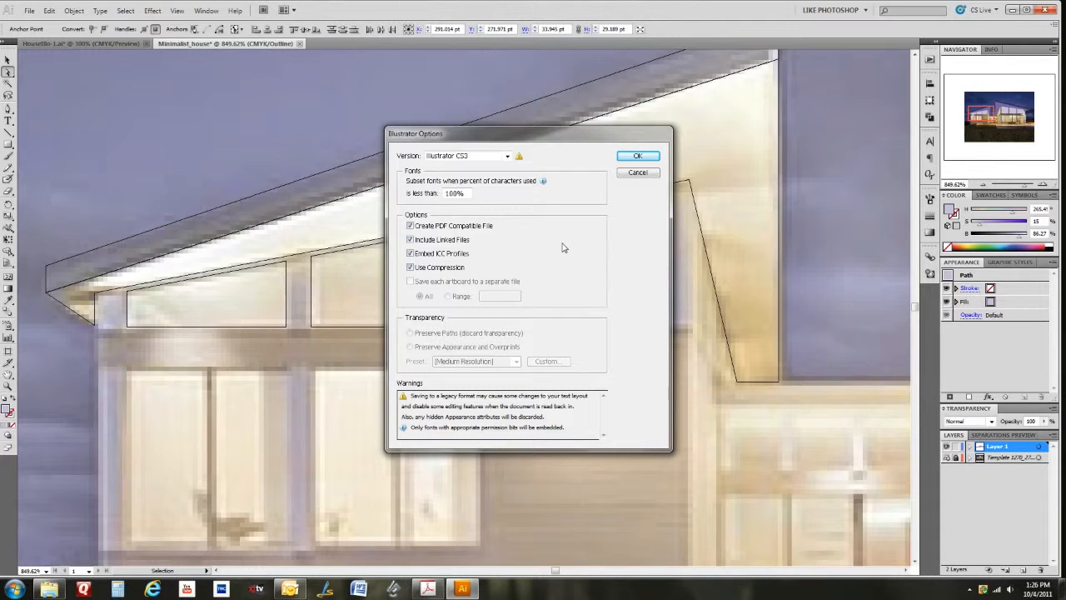
left_click(638, 156)
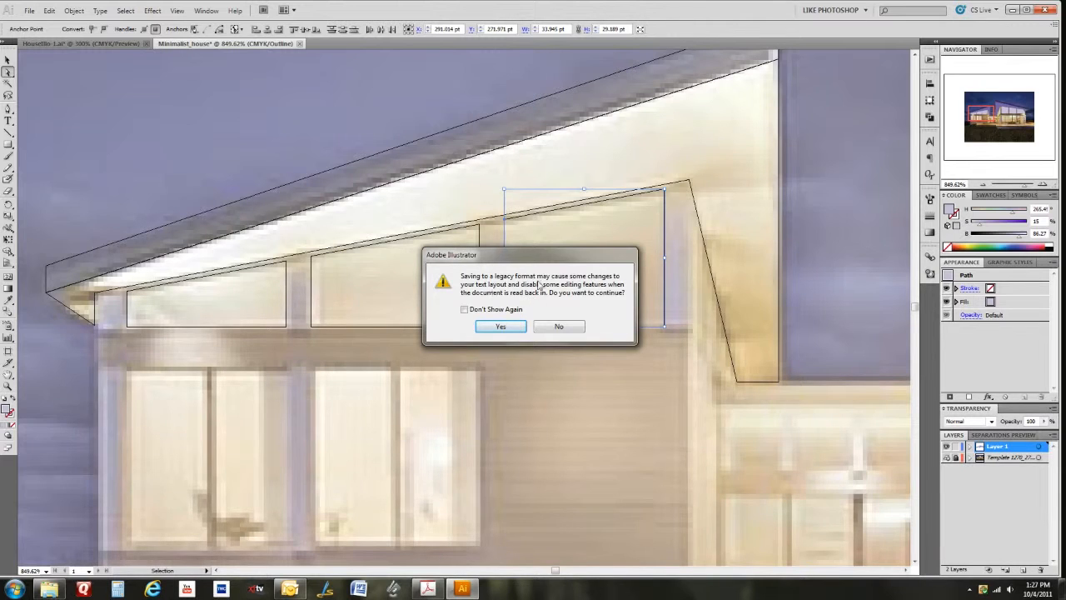
left_click(501, 327)
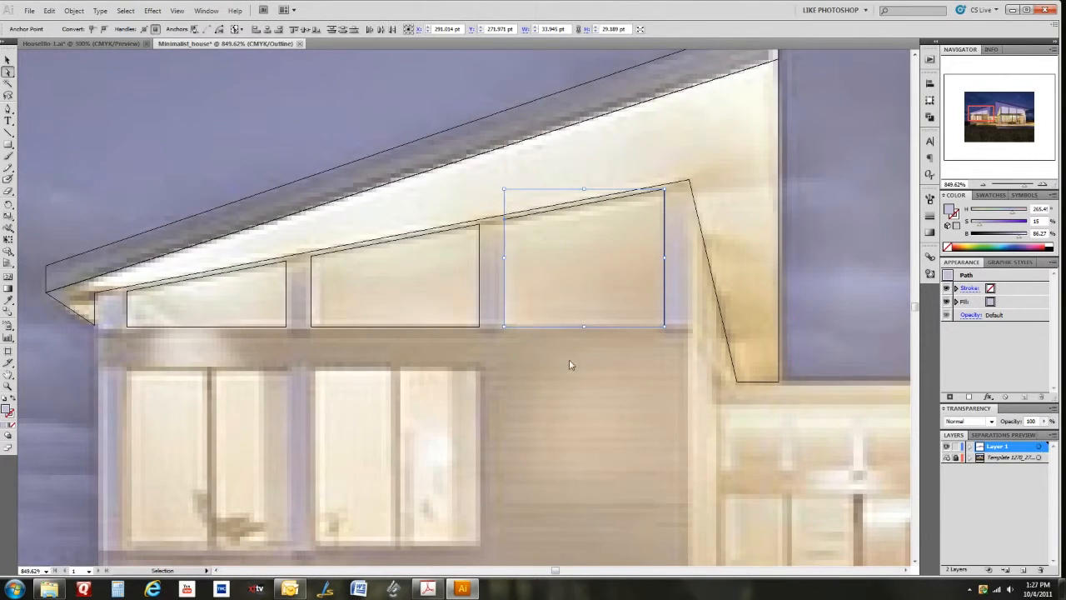
left_click(701, 398)
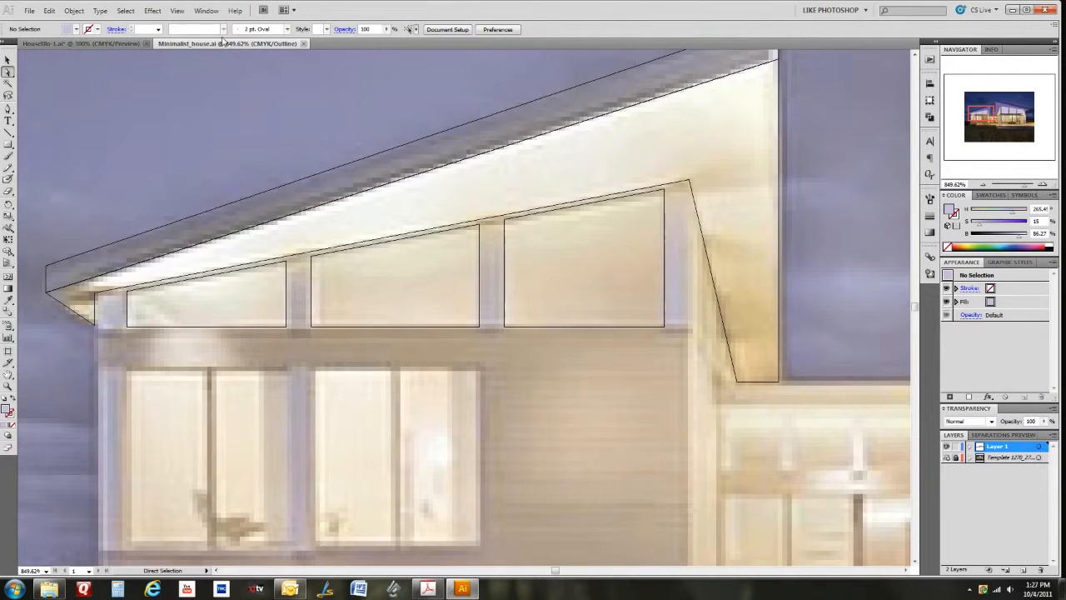
- View the artwork at actual size in Preview mode with the template layer hidden
left_click(208, 11)
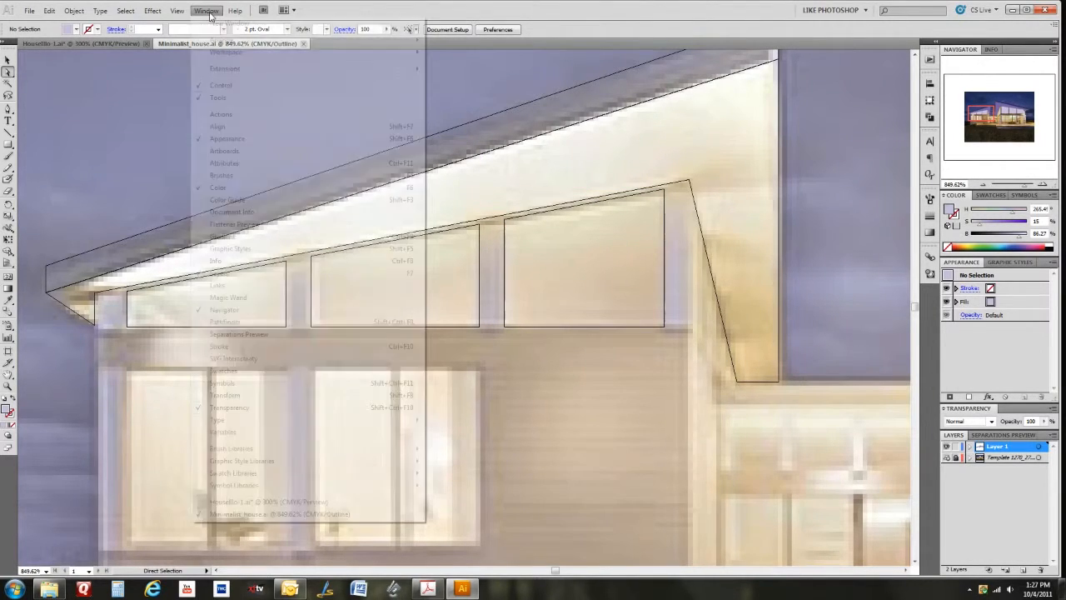
left_click(207, 11)
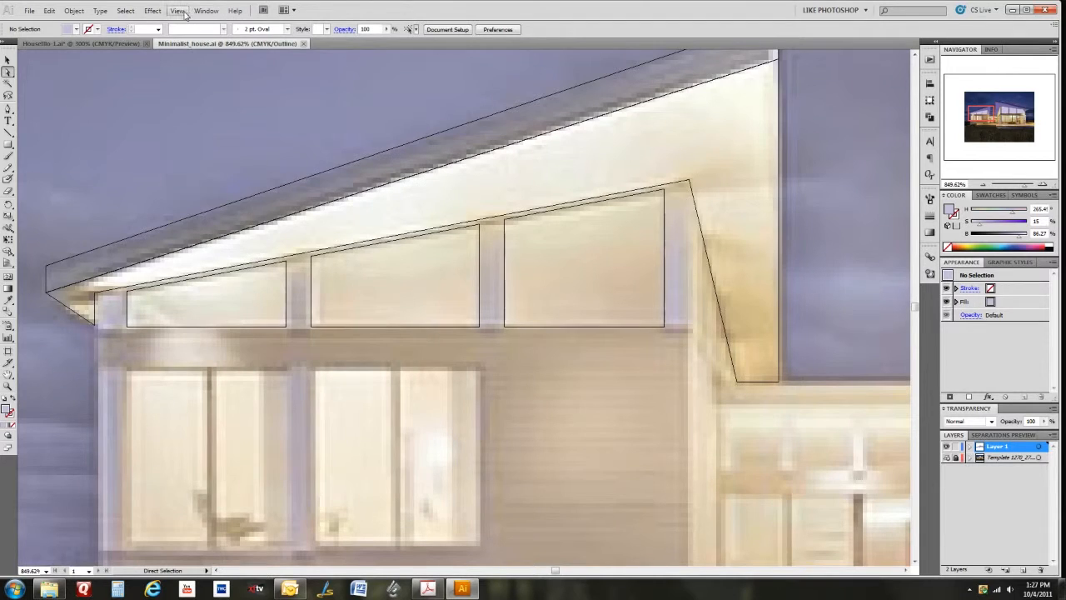
left_click(177, 11)
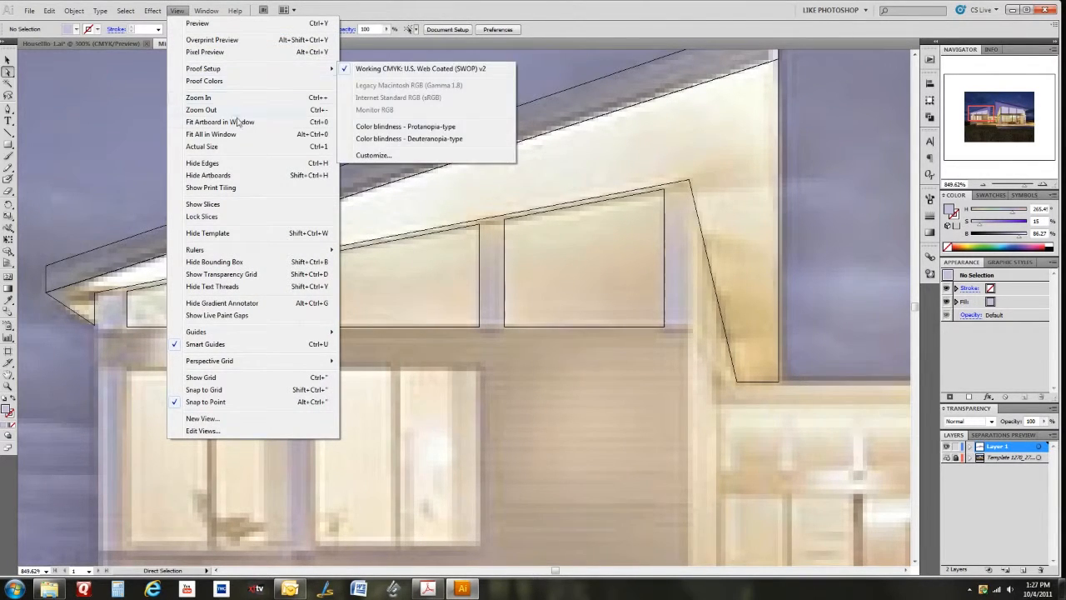
left_click(238, 147)
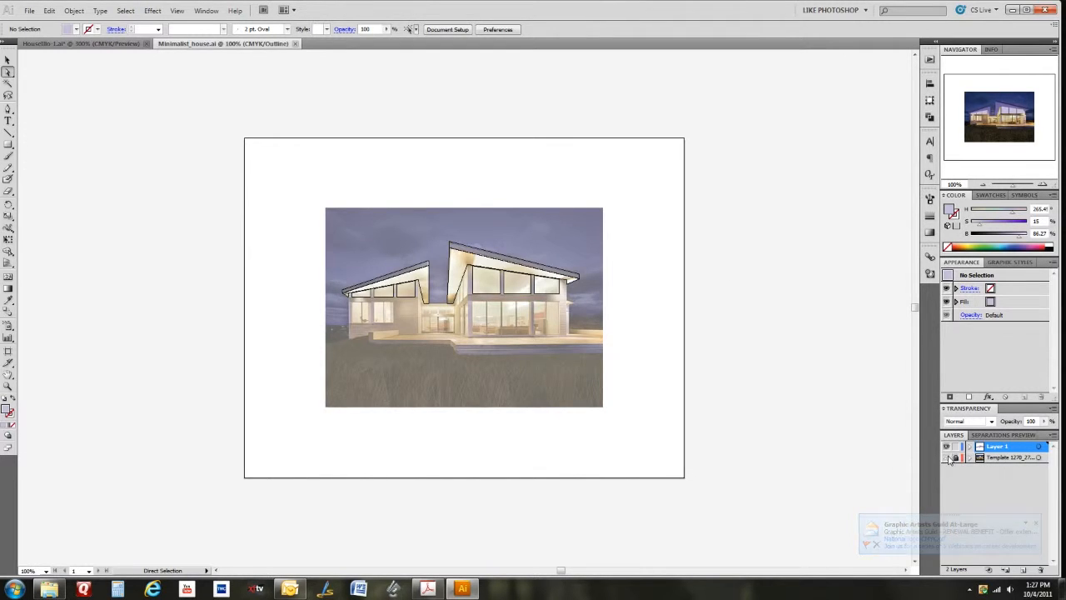
key("ctrl+shift+w")
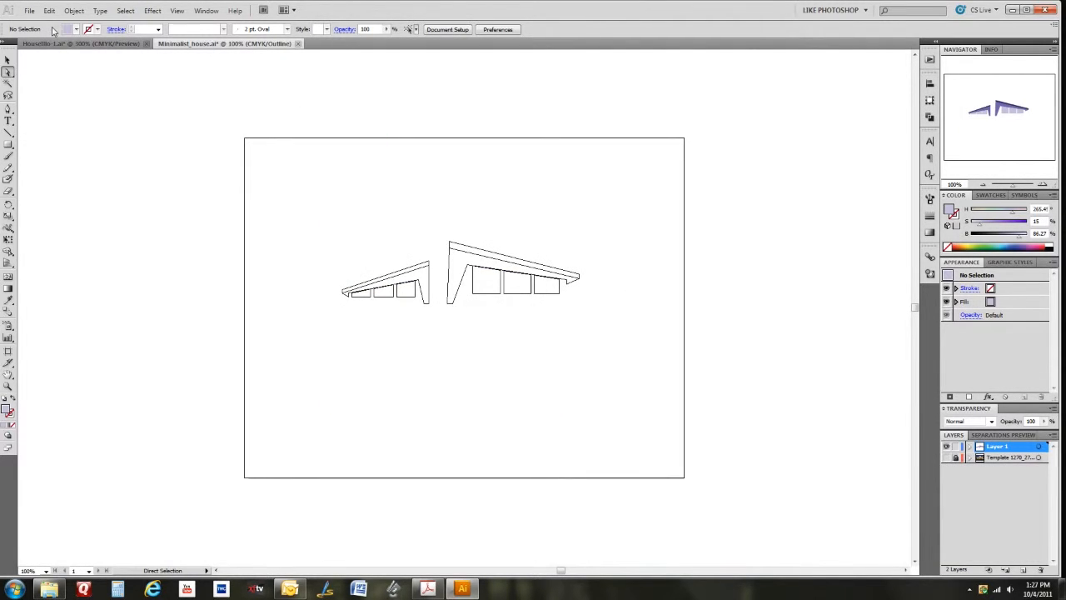
left_click(176, 10)
left_click(199, 21)
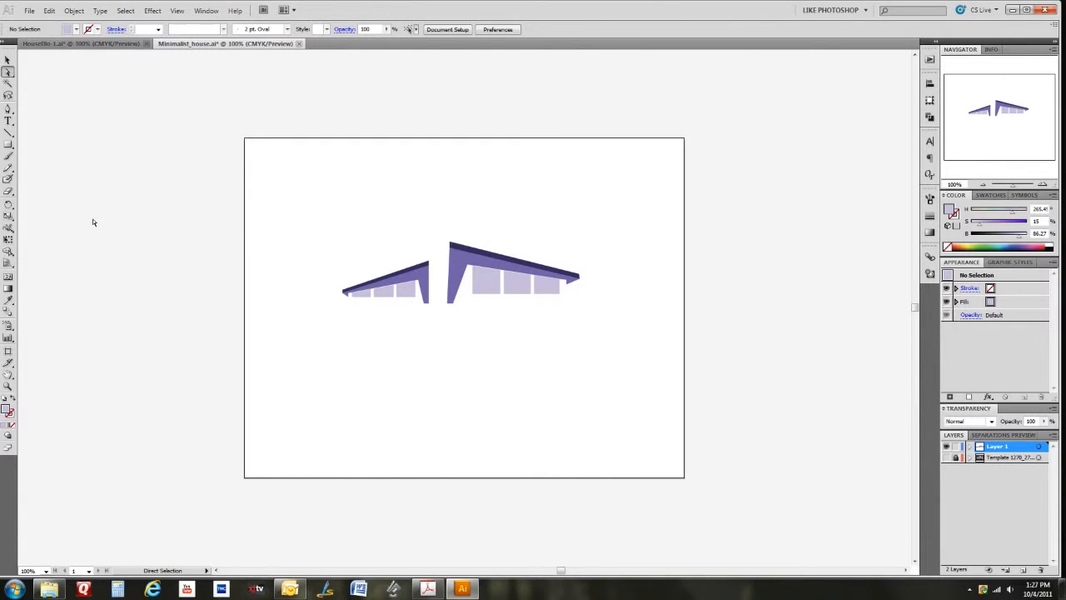
- Examine the edges of the right roof underside's lower tip in Preview at 6400% magnification
left_click(8, 387)
left_click_drag(476, 332, 439, 291)
left_click_drag(456, 203, 324, 117)
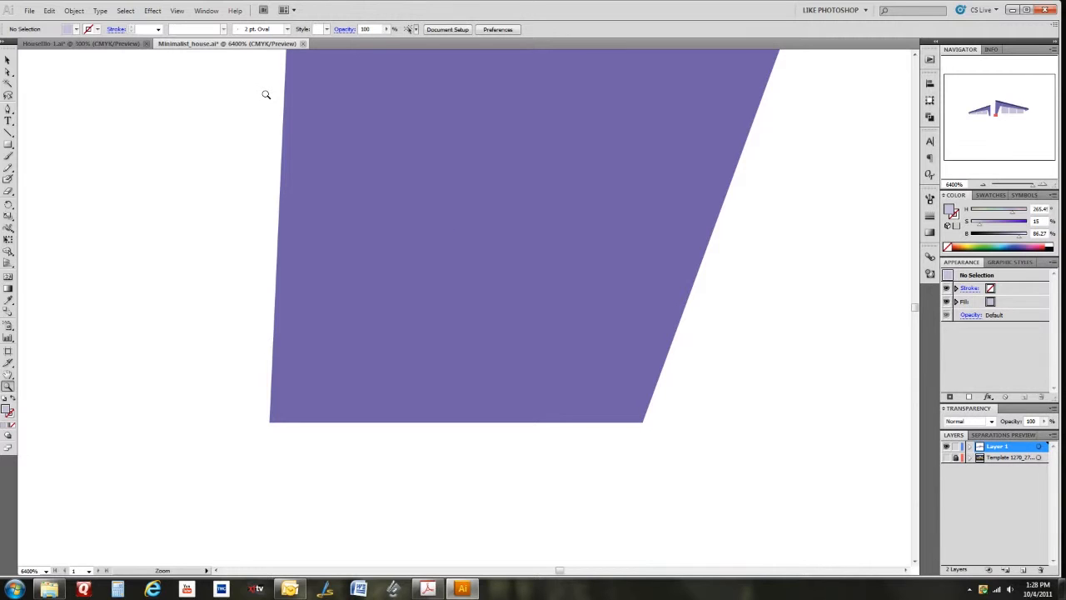
left_click(178, 11)
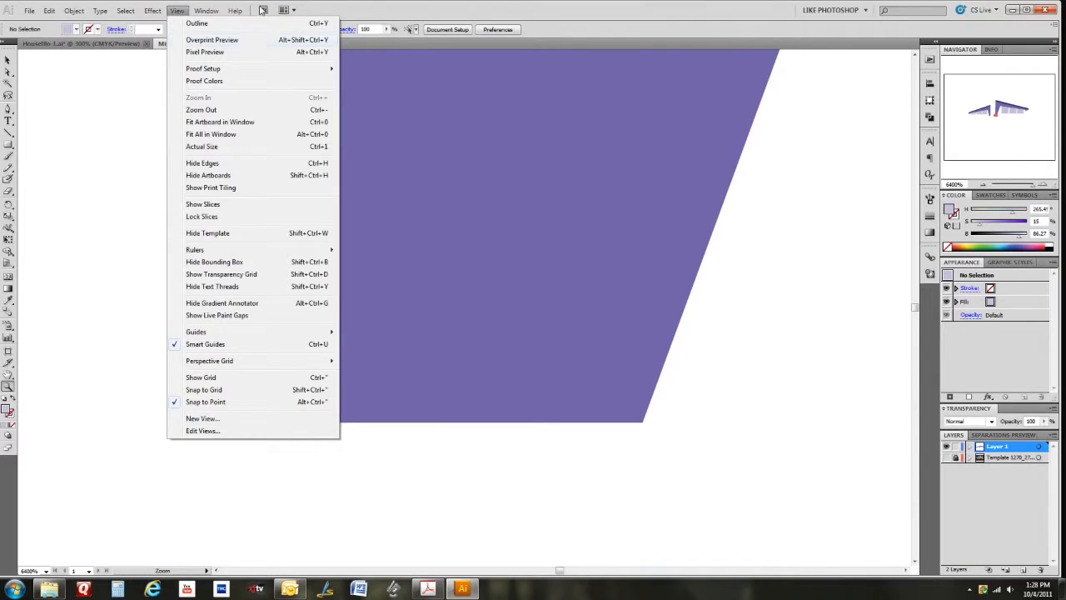
left_click(350, 10)
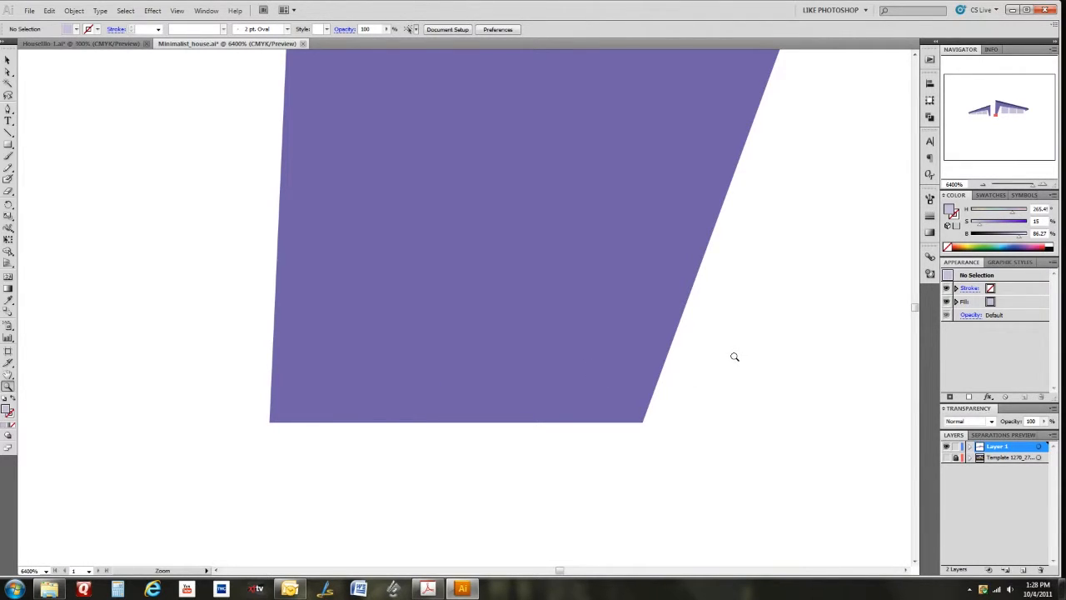
- Return to actual size, show the template layer again and switch the artwork back to Outline view
left_click(208, 11)
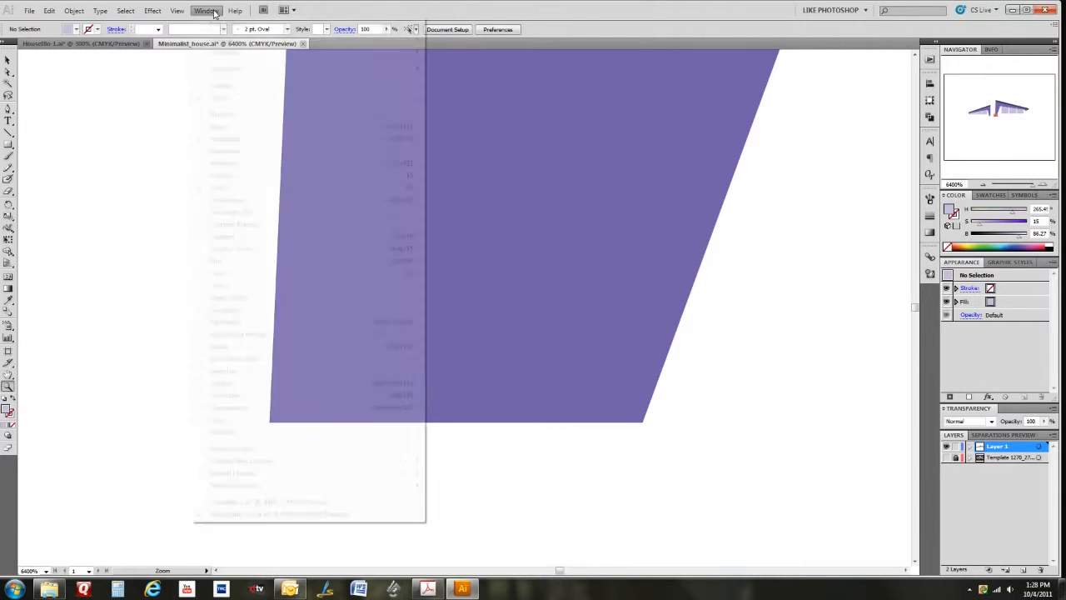
mouse_move(177, 10)
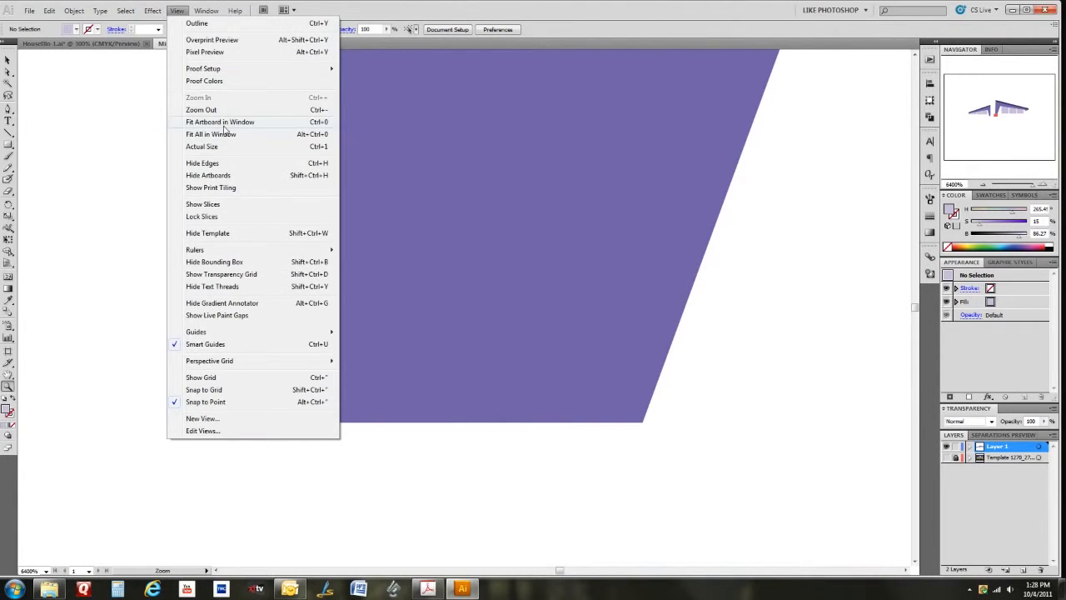
left_click(218, 146)
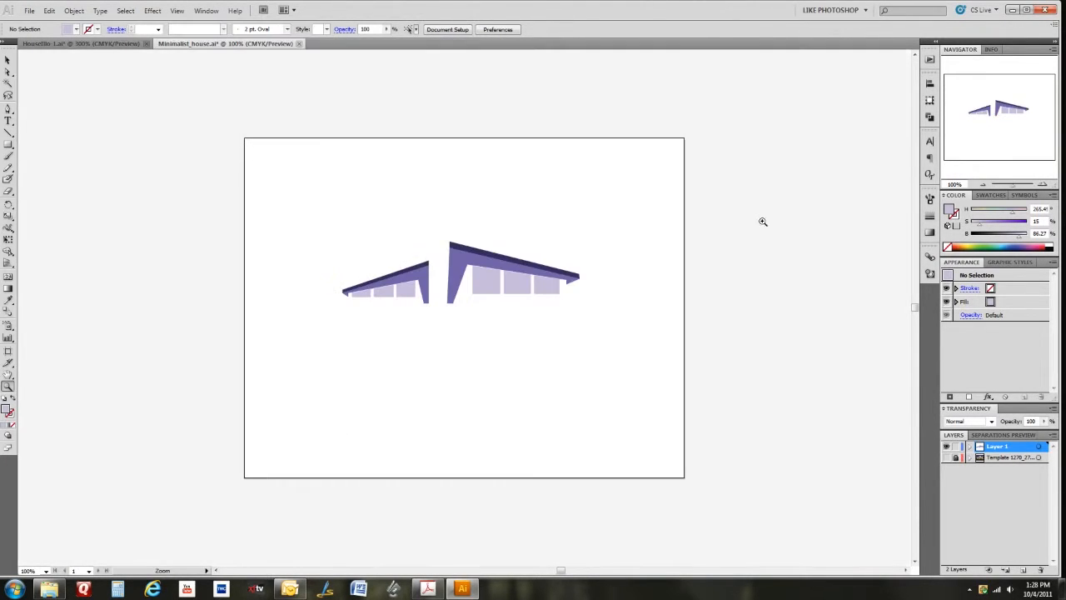
left_click(946, 458)
left_click(178, 10)
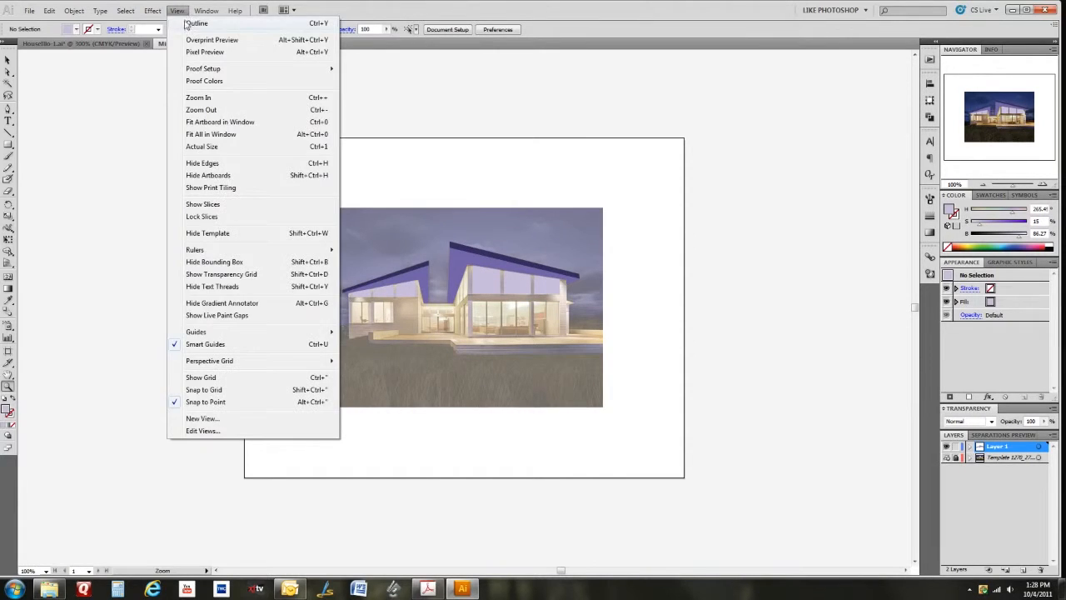
left_click(190, 23)
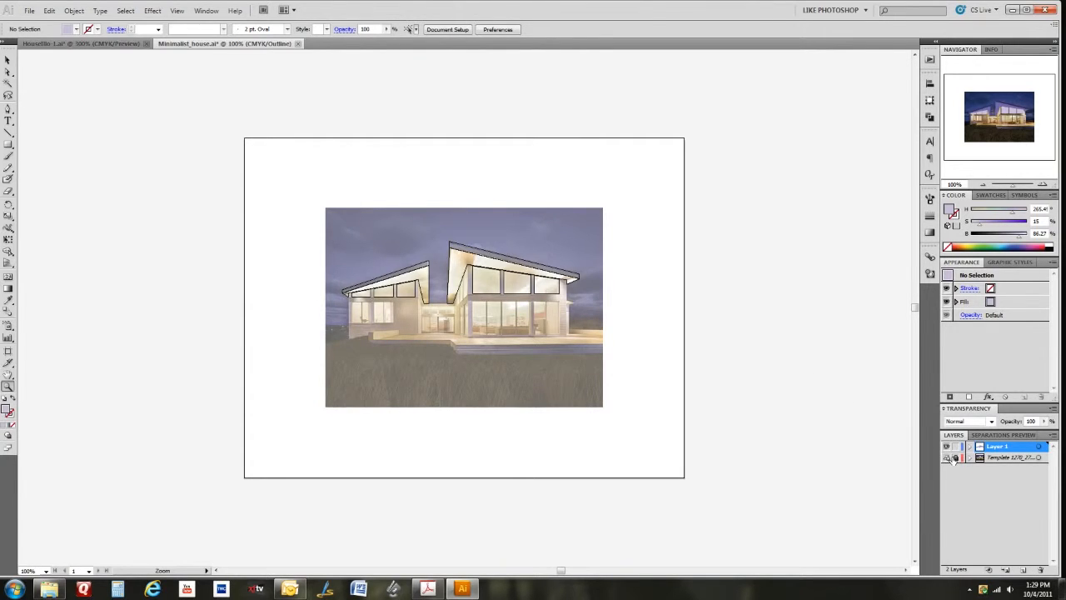
left_click(448, 280)
left_click(448, 289)
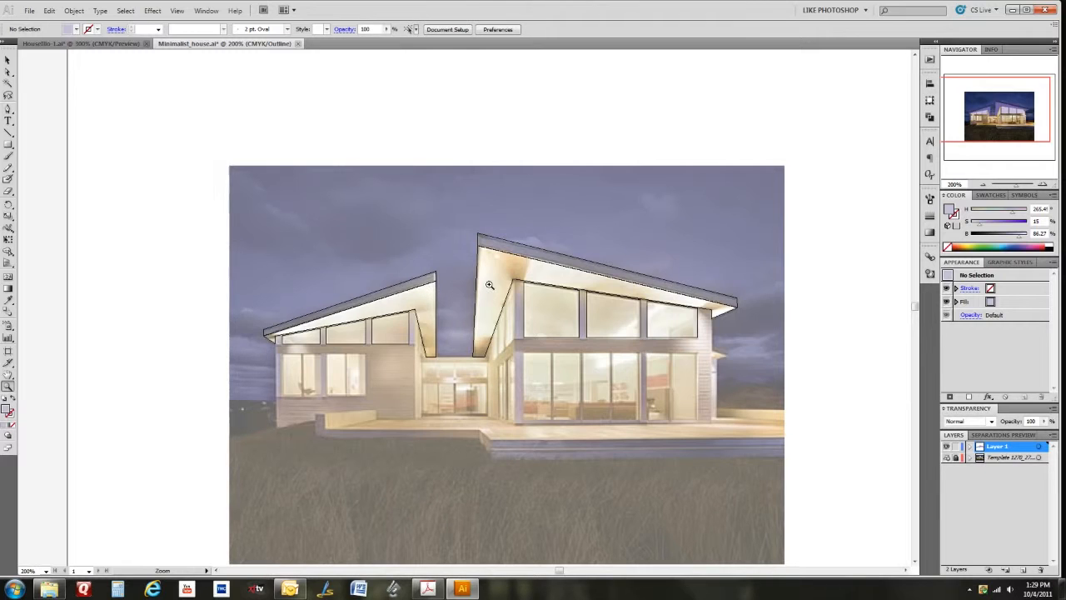
left_click(177, 10)
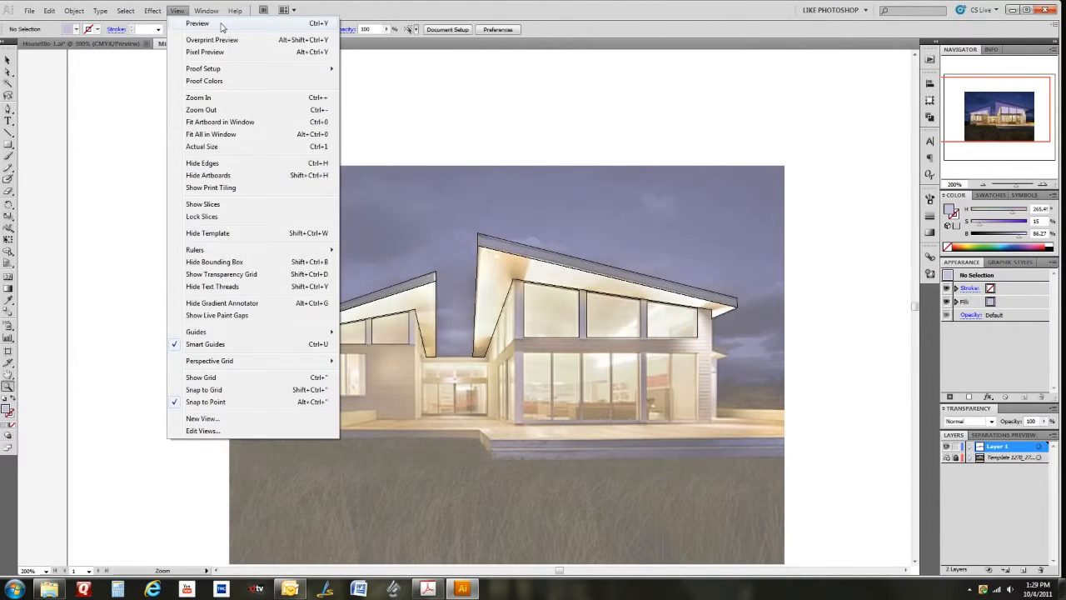
left_click(436, 6)
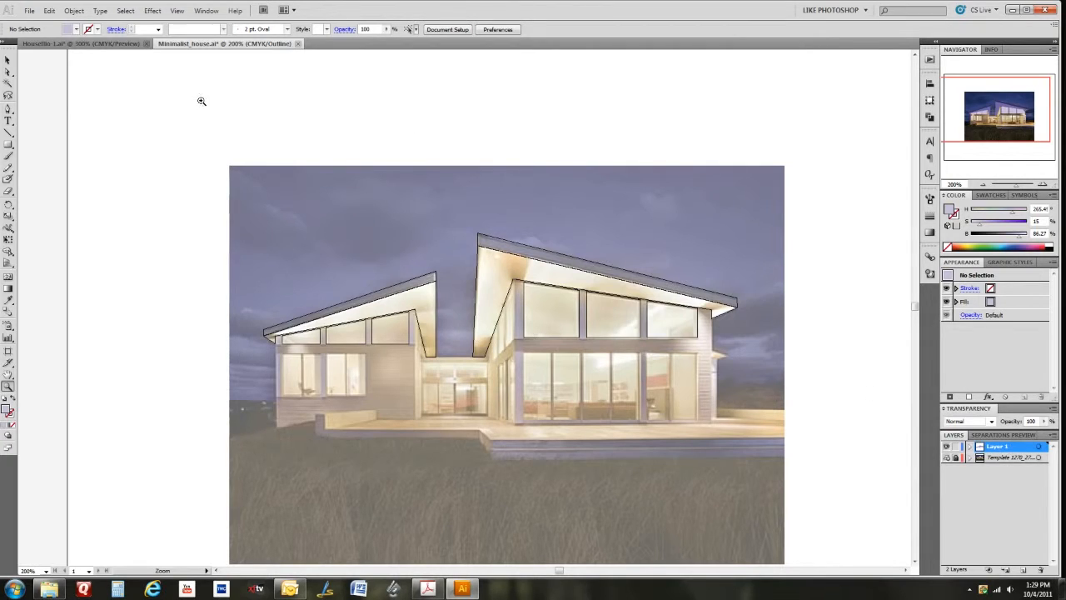
left_click(73, 10)
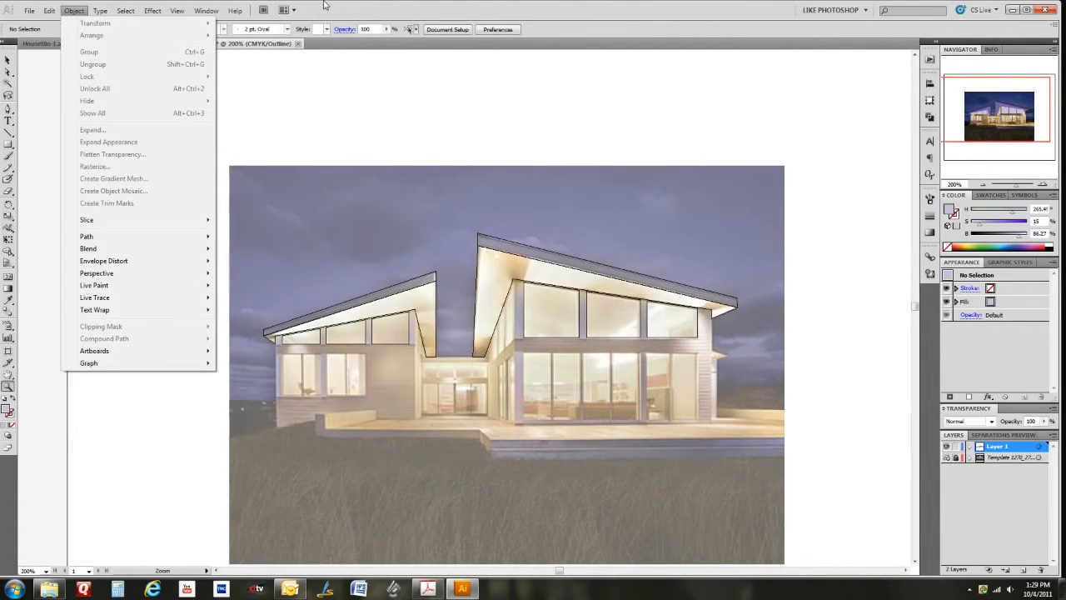
- Select the leftmost upper window path on the right wing and expand Layer 1 to list its individual paths
key("Escape")
left_click(8, 61)
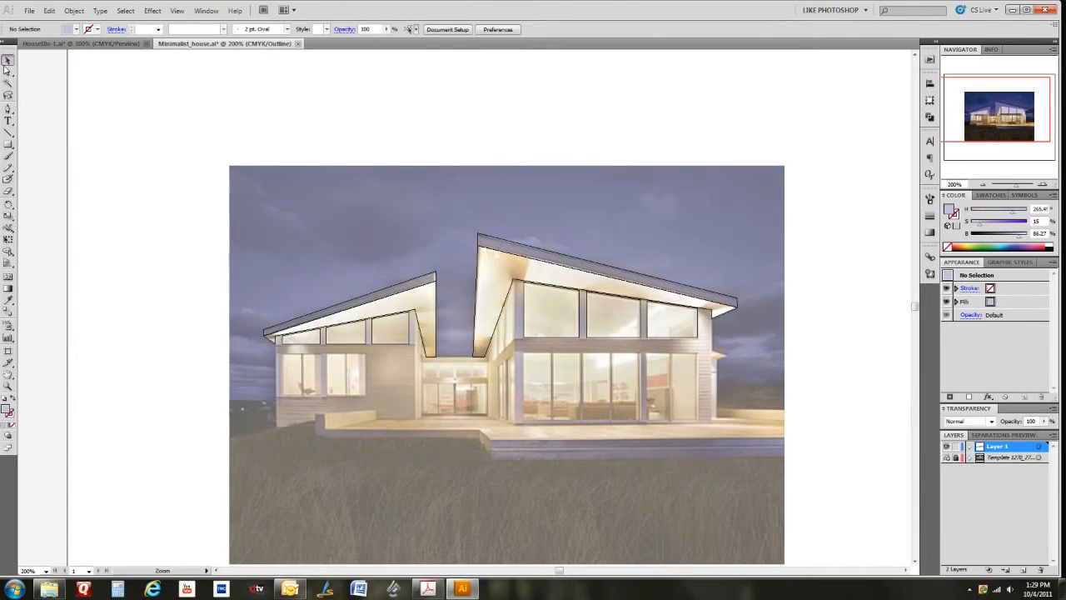
left_click(526, 290)
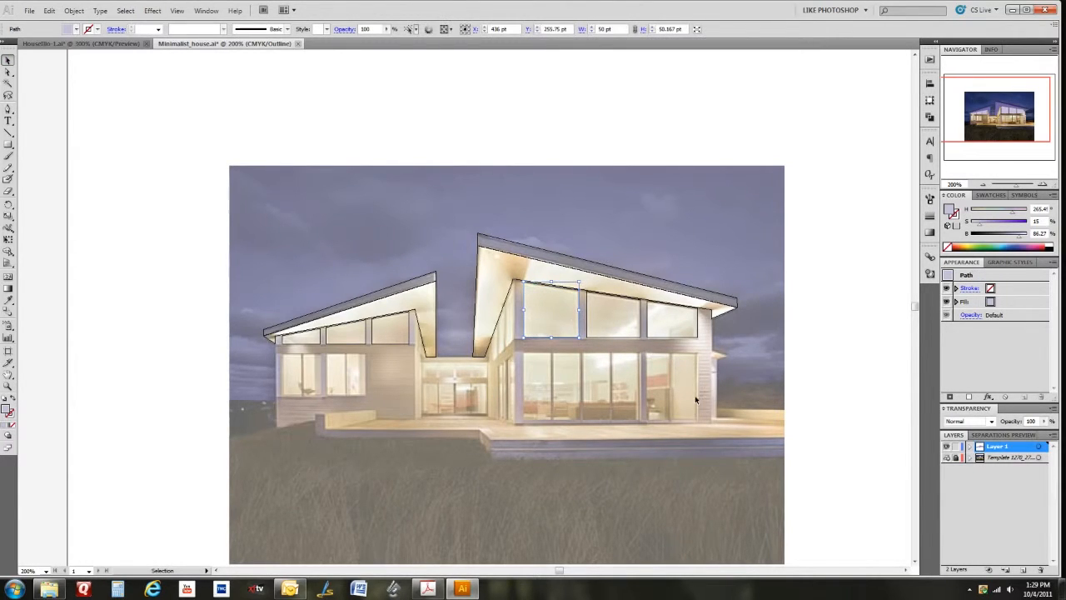
left_click(970, 447)
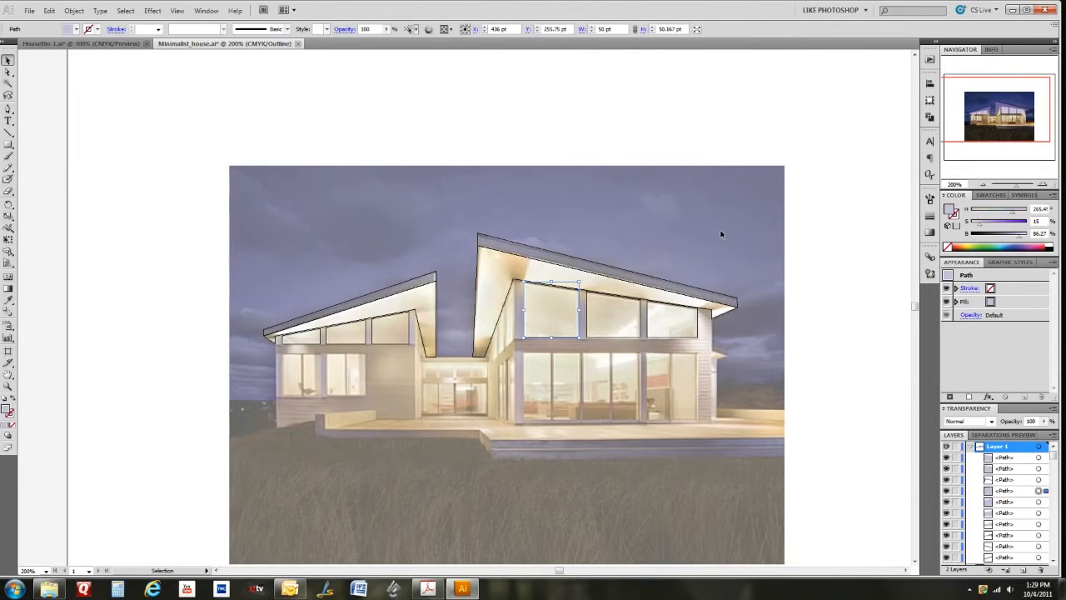
left_click(74, 11)
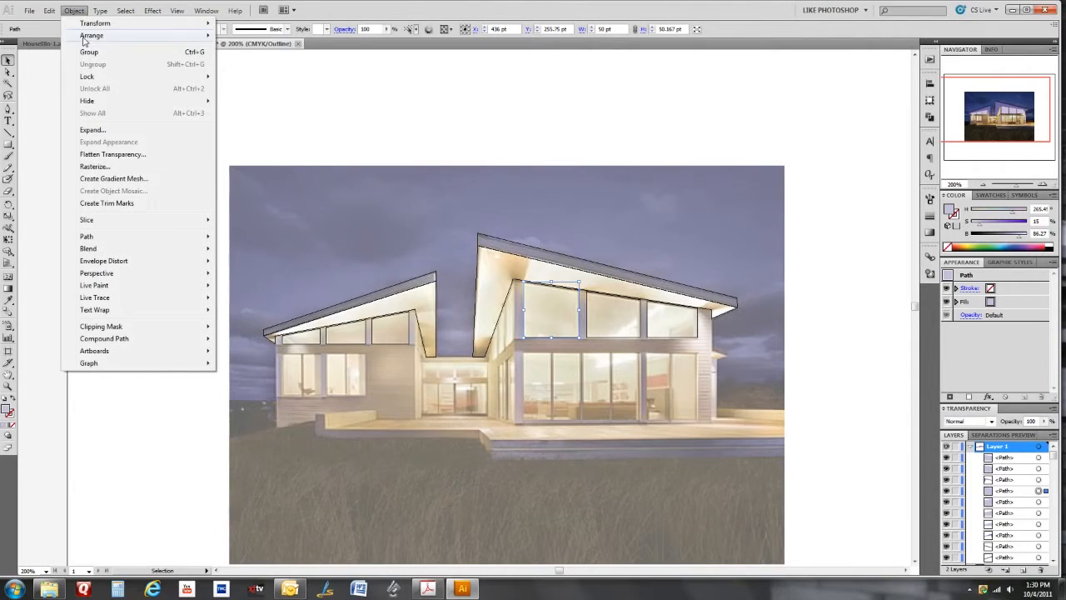
mouse_move(85, 38)
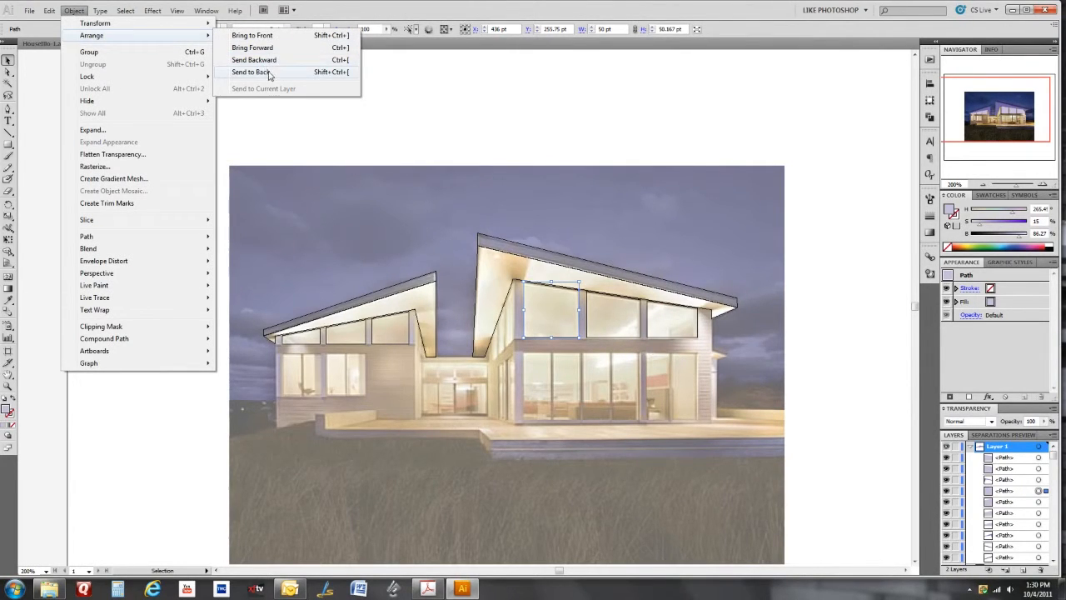
mouse_move(185, 6)
left_click(422, 3)
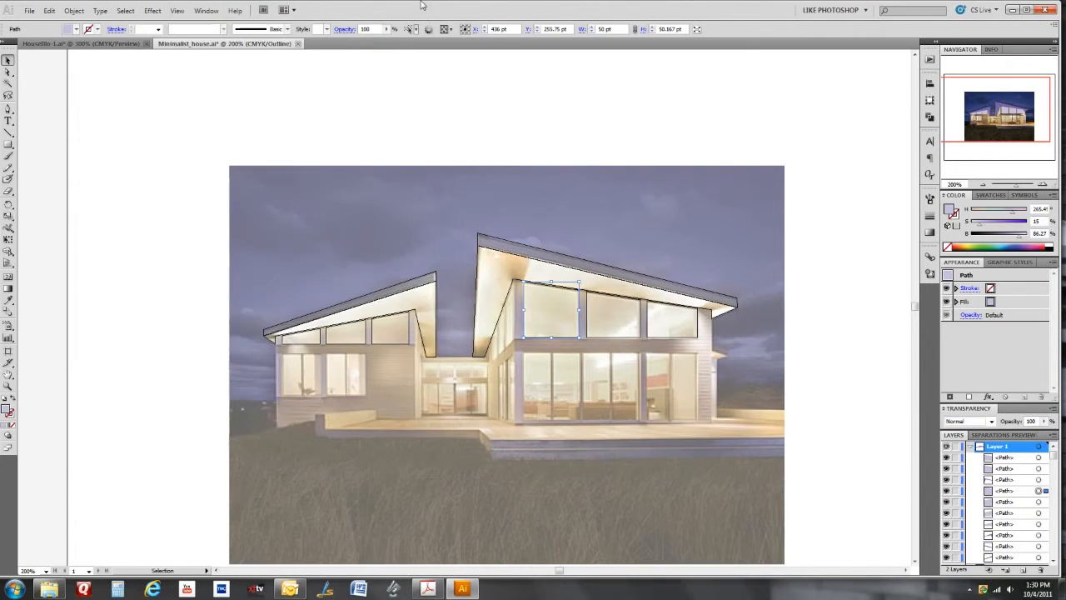